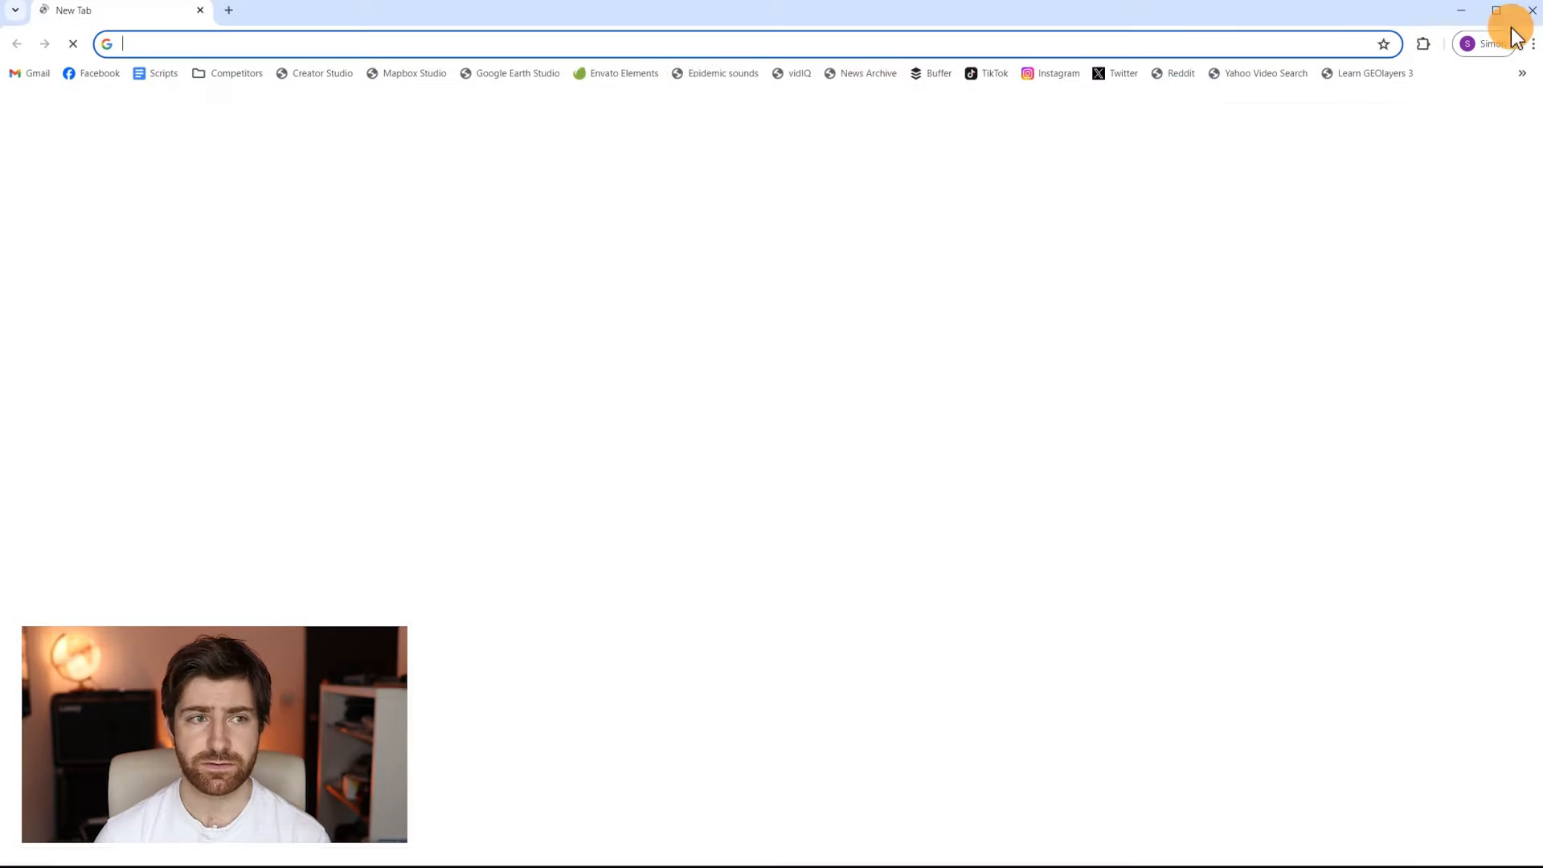
Open the David Rumsey Map Collection website and launch its MapRank Search tool
{"action": "type", "text": "da"}
{"action": "key", "text": "Return"}
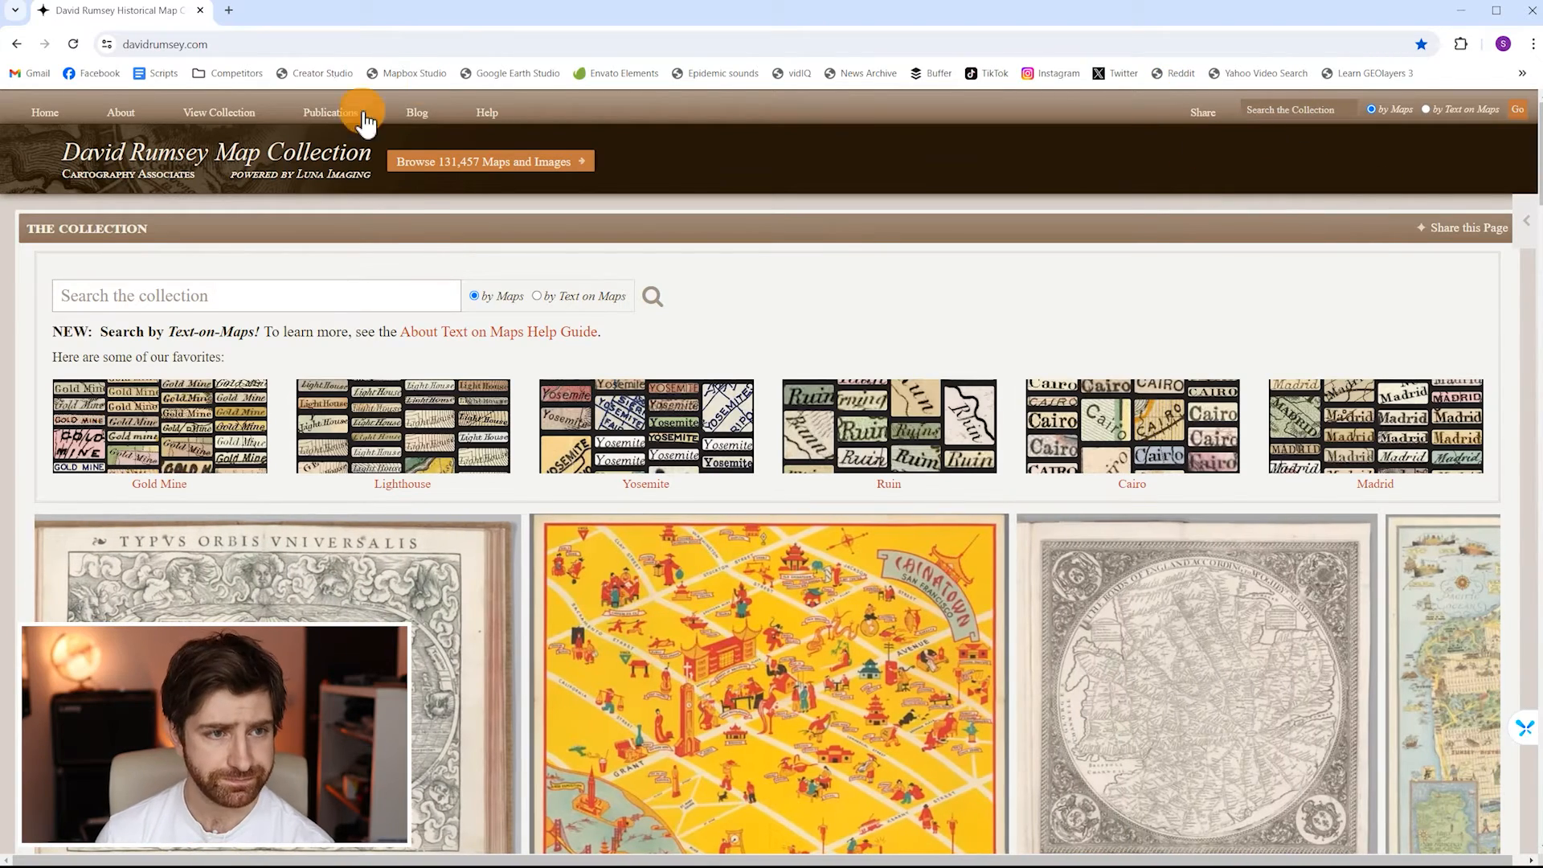
{"action": "mouse_move", "coordinate": [223, 113]}
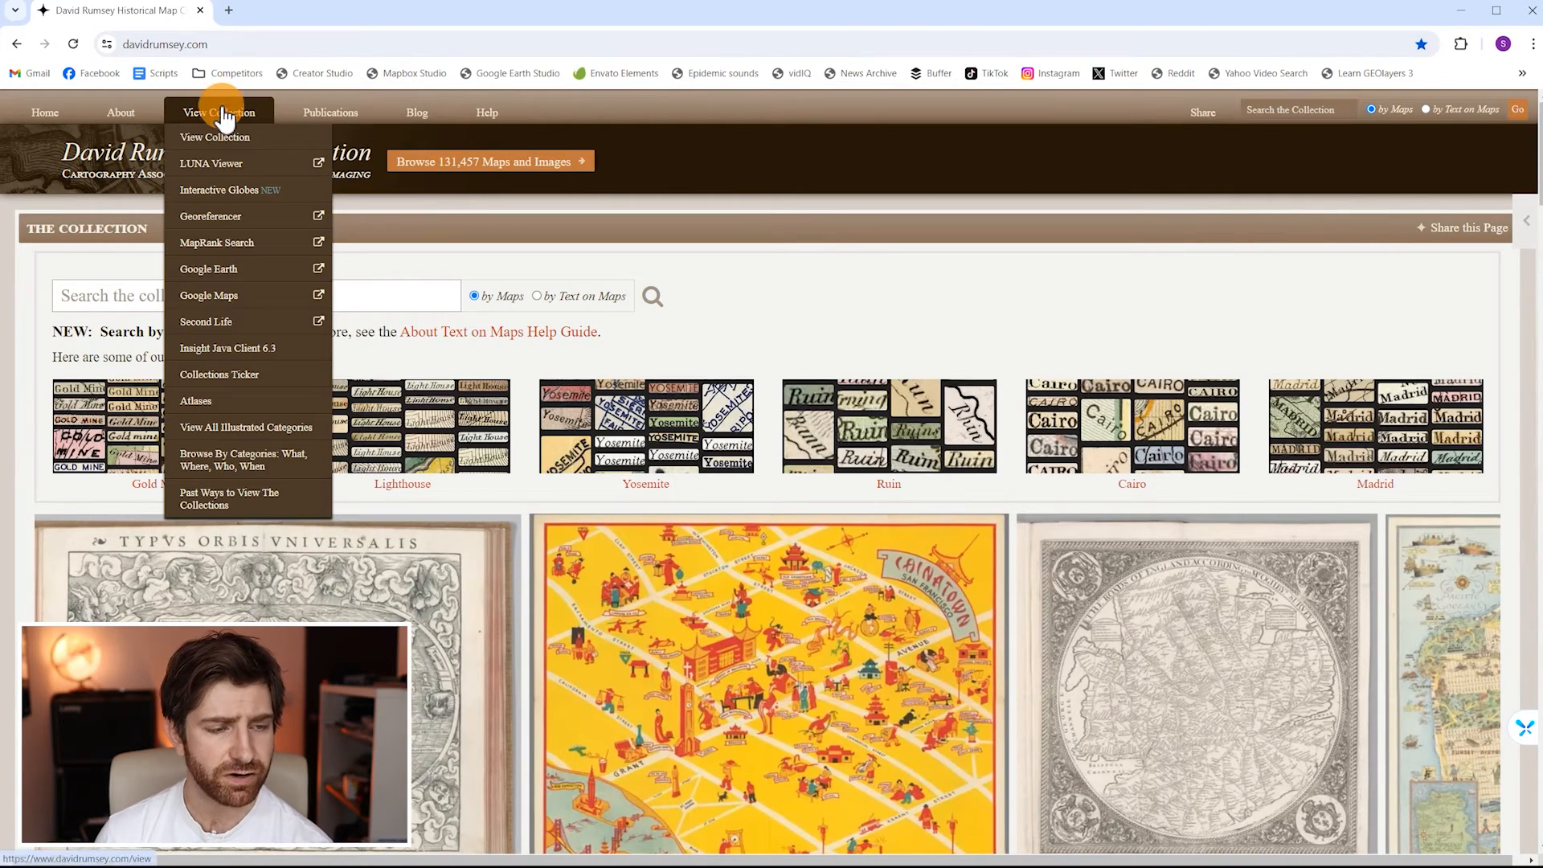
{"action": "left_click", "coordinate": [223, 242]}
{"action": "scroll", "coordinate": [661, 485], "scroll_direction": "down", "scroll_amount": 2}
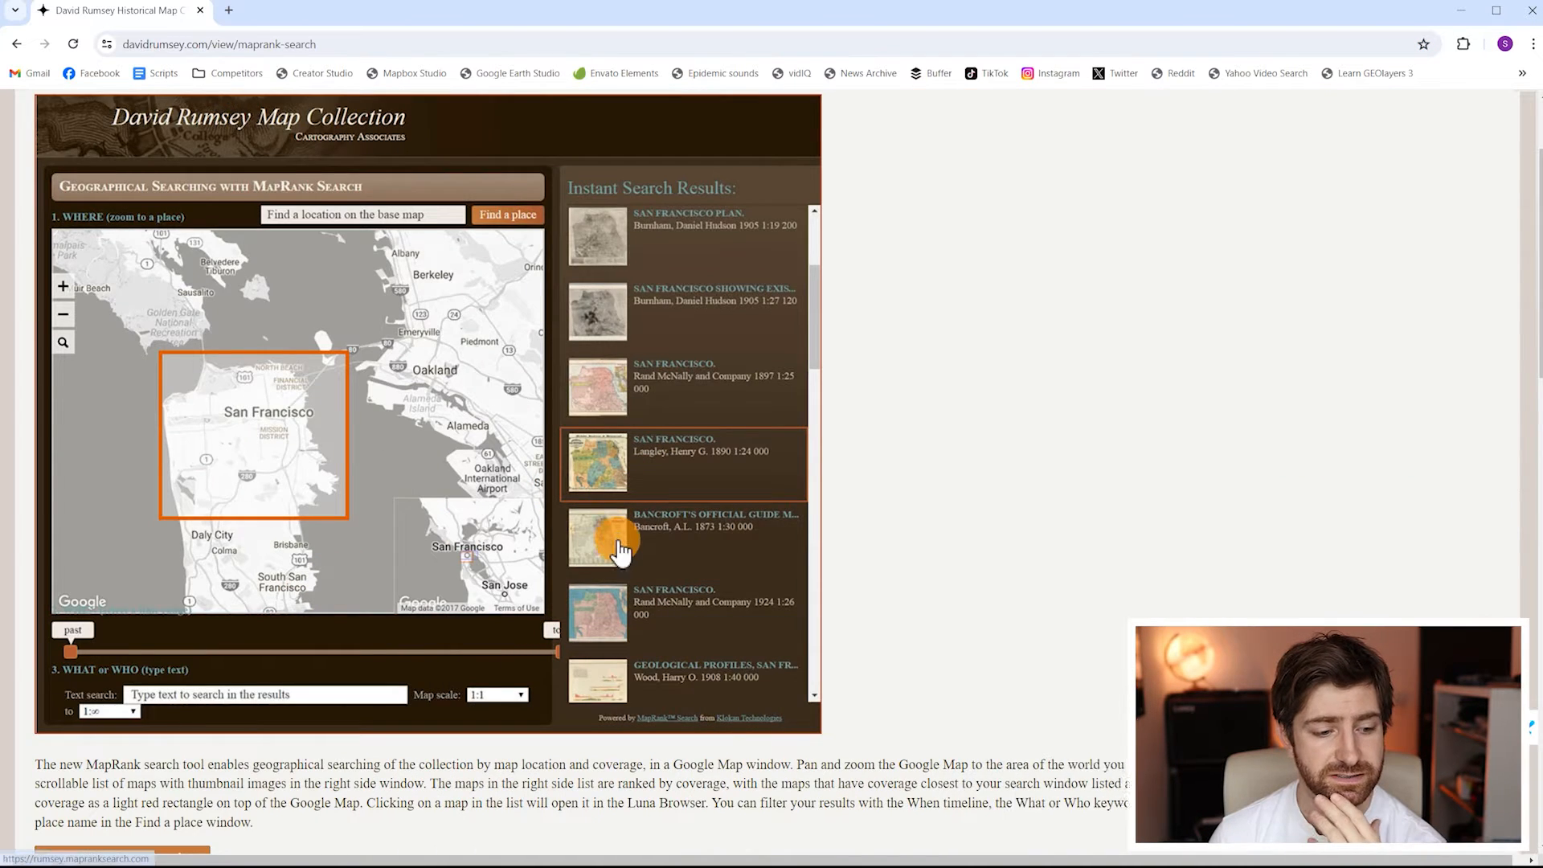
{"action": "scroll", "coordinate": [613, 534], "scroll_direction": "down", "scroll_amount": 3}
{"action": "left_click", "coordinate": [146, 637]}
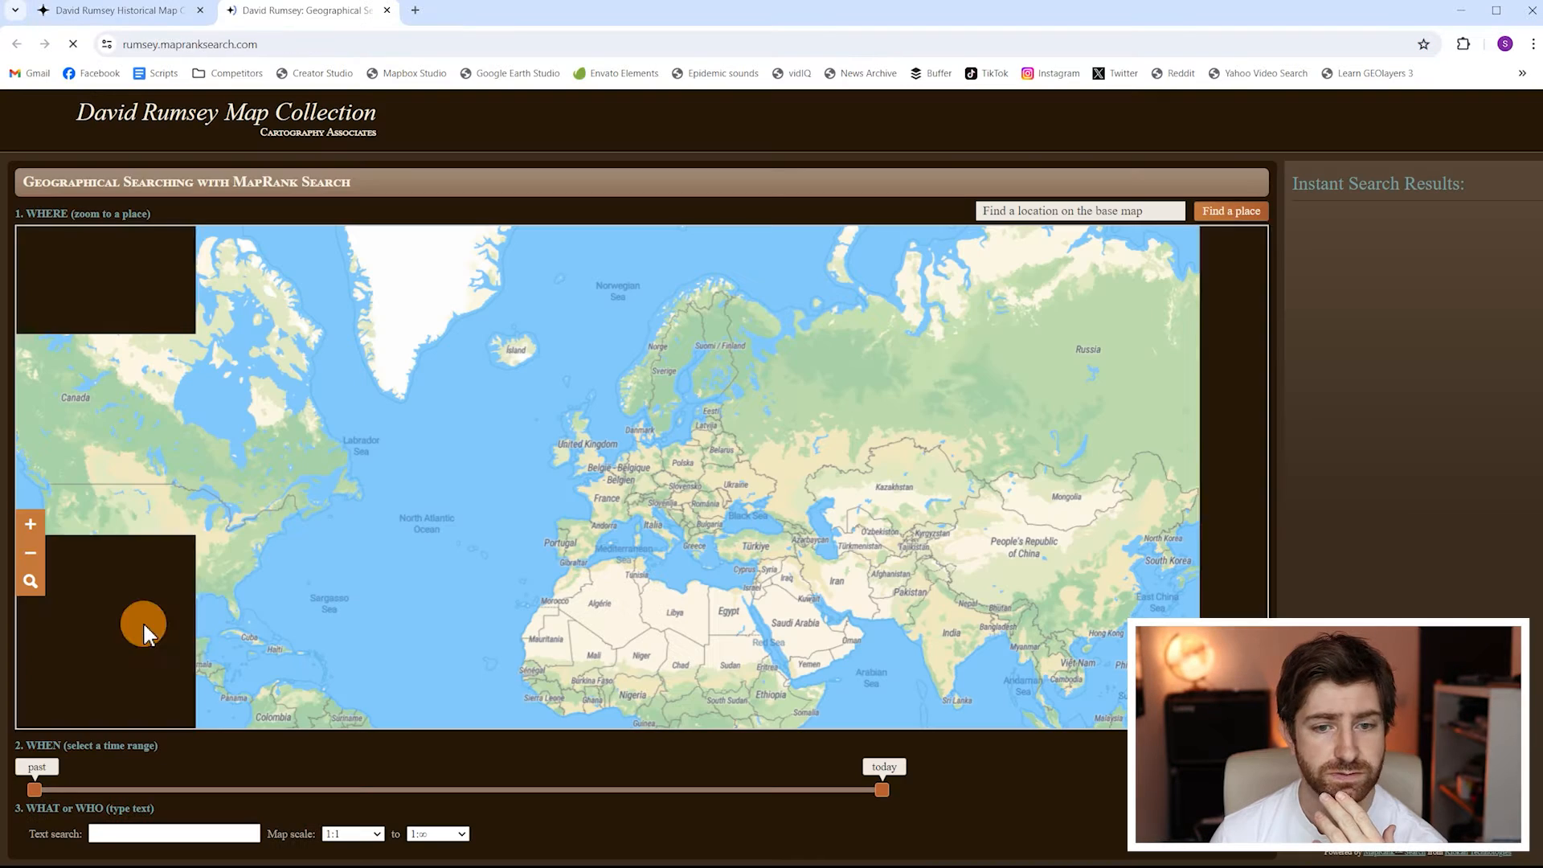
Frame the search map on China and East Asia to find historical maps covering that region
{"action": "left_click_drag", "start_coordinate": [708, 462], "coordinate": [658, 454]}
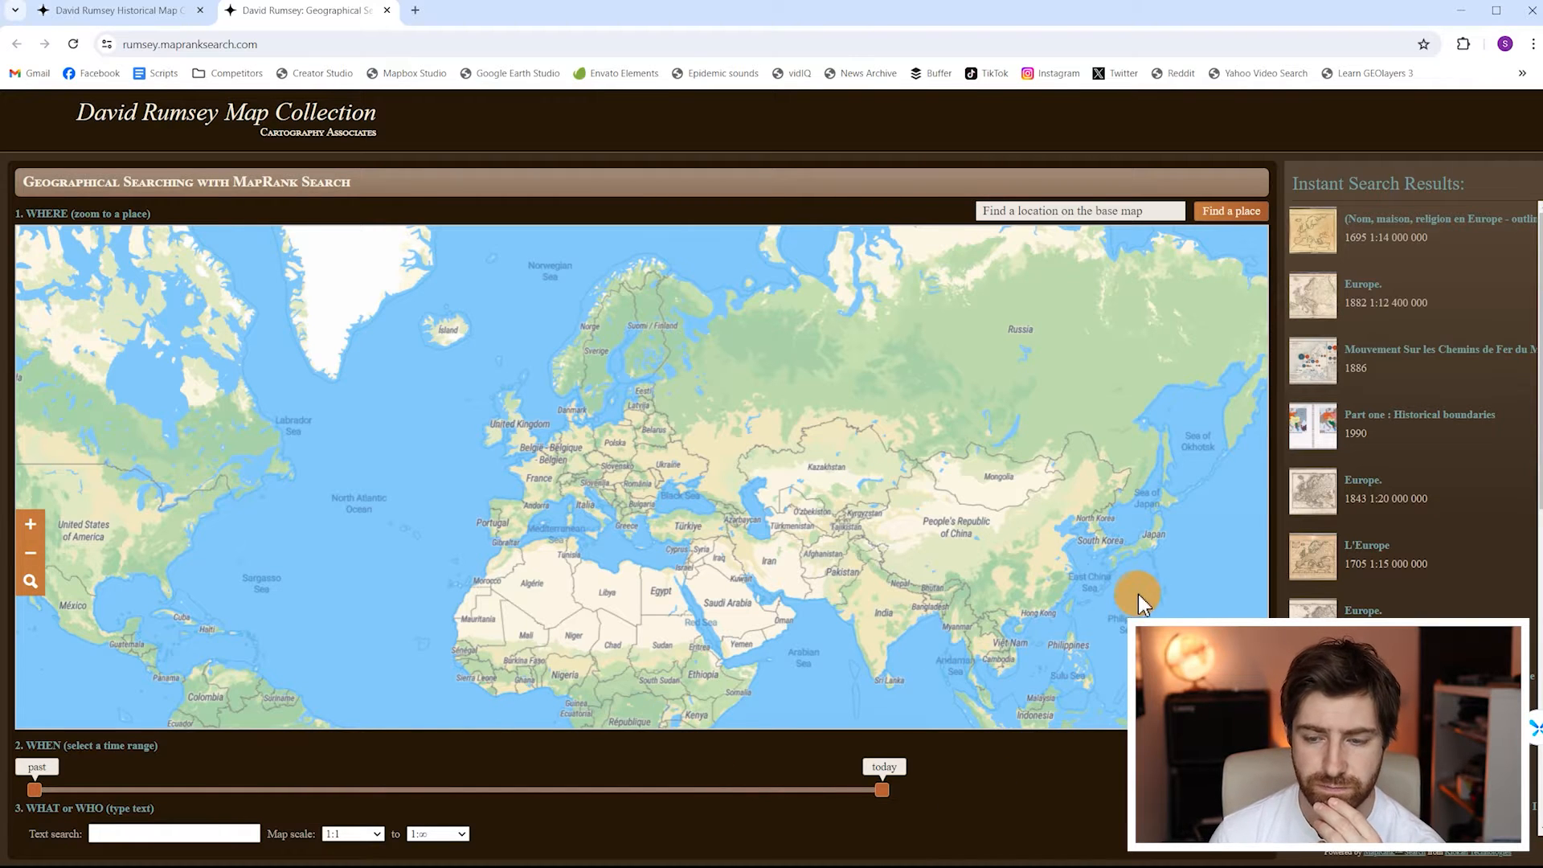
{"action": "left_click_drag", "start_coordinate": [1138, 594], "coordinate": [804, 498]}
{"action": "scroll", "coordinate": [805, 498], "scroll_direction": "up", "scroll_amount": 1}
{"action": "scroll", "coordinate": [868, 518], "scroll_direction": "up", "scroll_amount": 1}
{"action": "scroll", "coordinate": [887, 523], "scroll_direction": "down", "scroll_amount": 1}
{"action": "left_click_drag", "start_coordinate": [888, 524], "coordinate": [818, 528]}
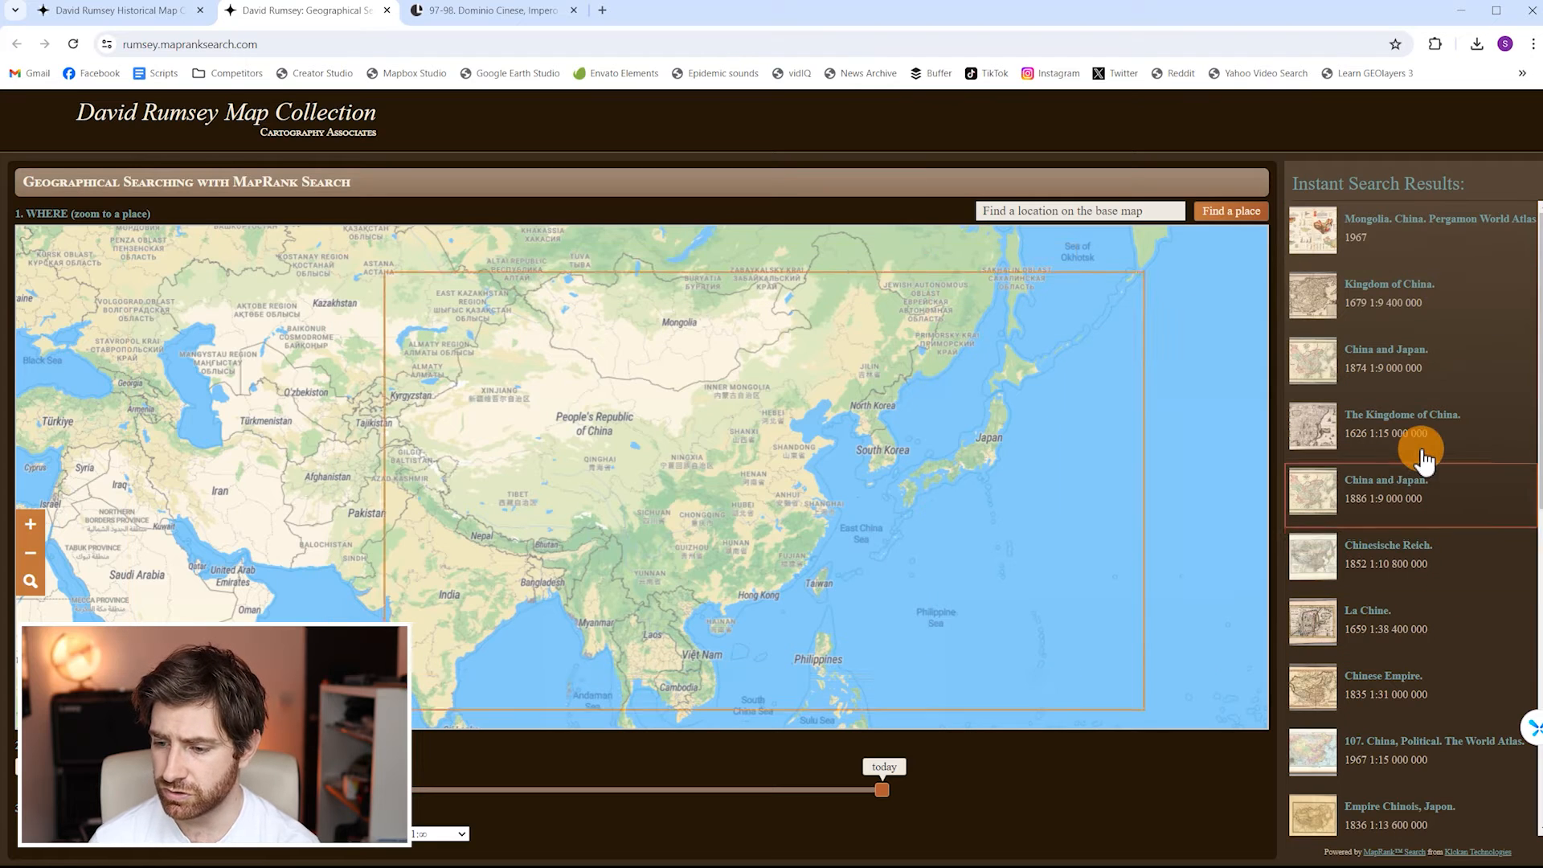
Open the 1929 map "97-98. Dominio Cinese, Impero Giapponese" from the results and export it at Extra-extra Large size
{"action": "scroll", "coordinate": [1422, 442], "scroll_direction": "down", "scroll_amount": 1}
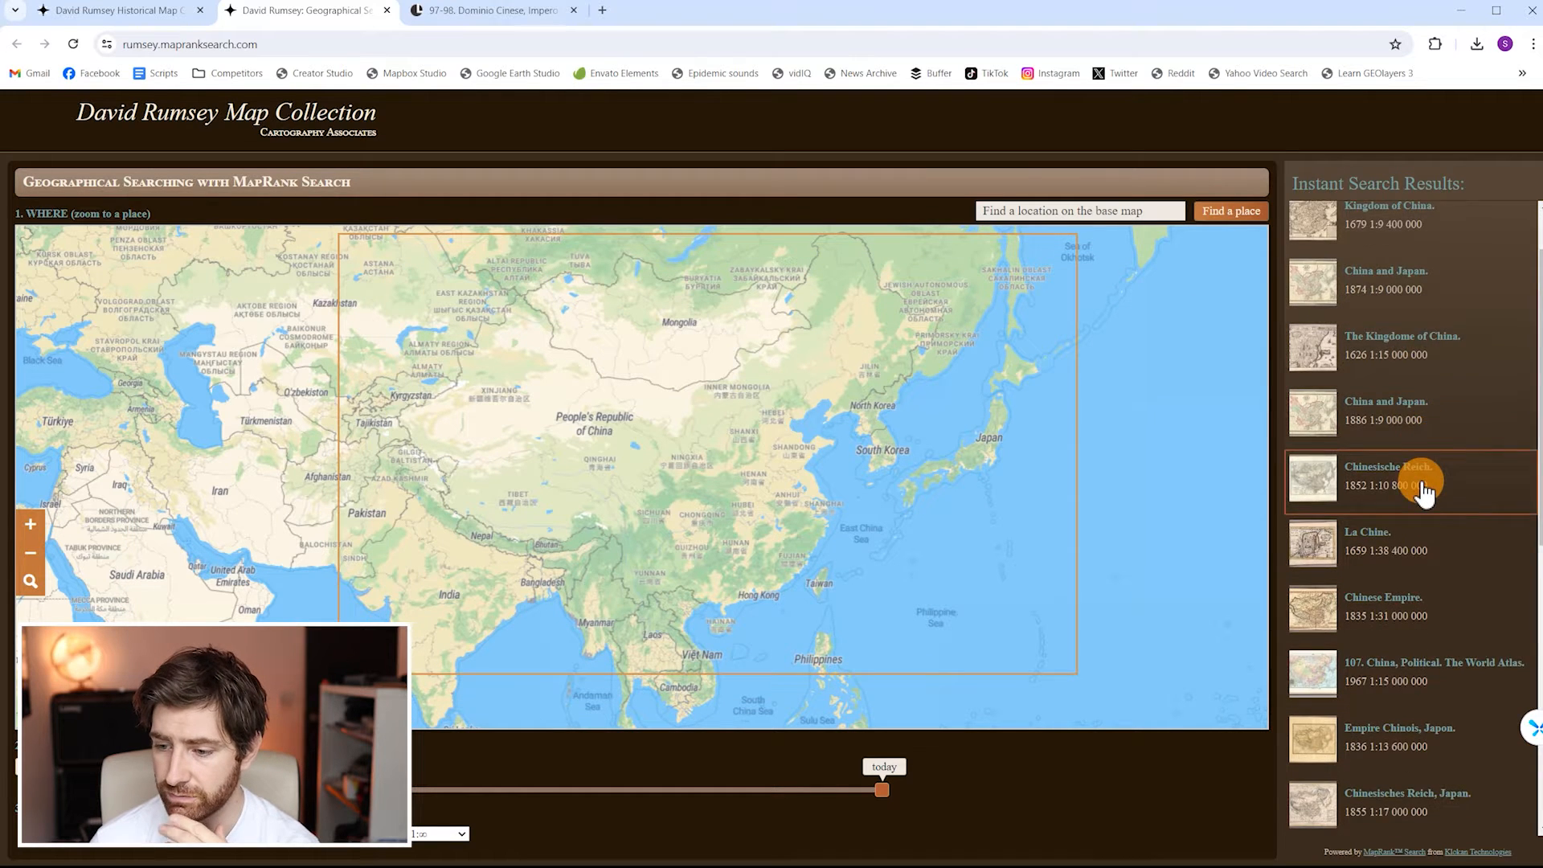
{"action": "scroll", "coordinate": [1423, 490], "scroll_direction": "down", "scroll_amount": 5}
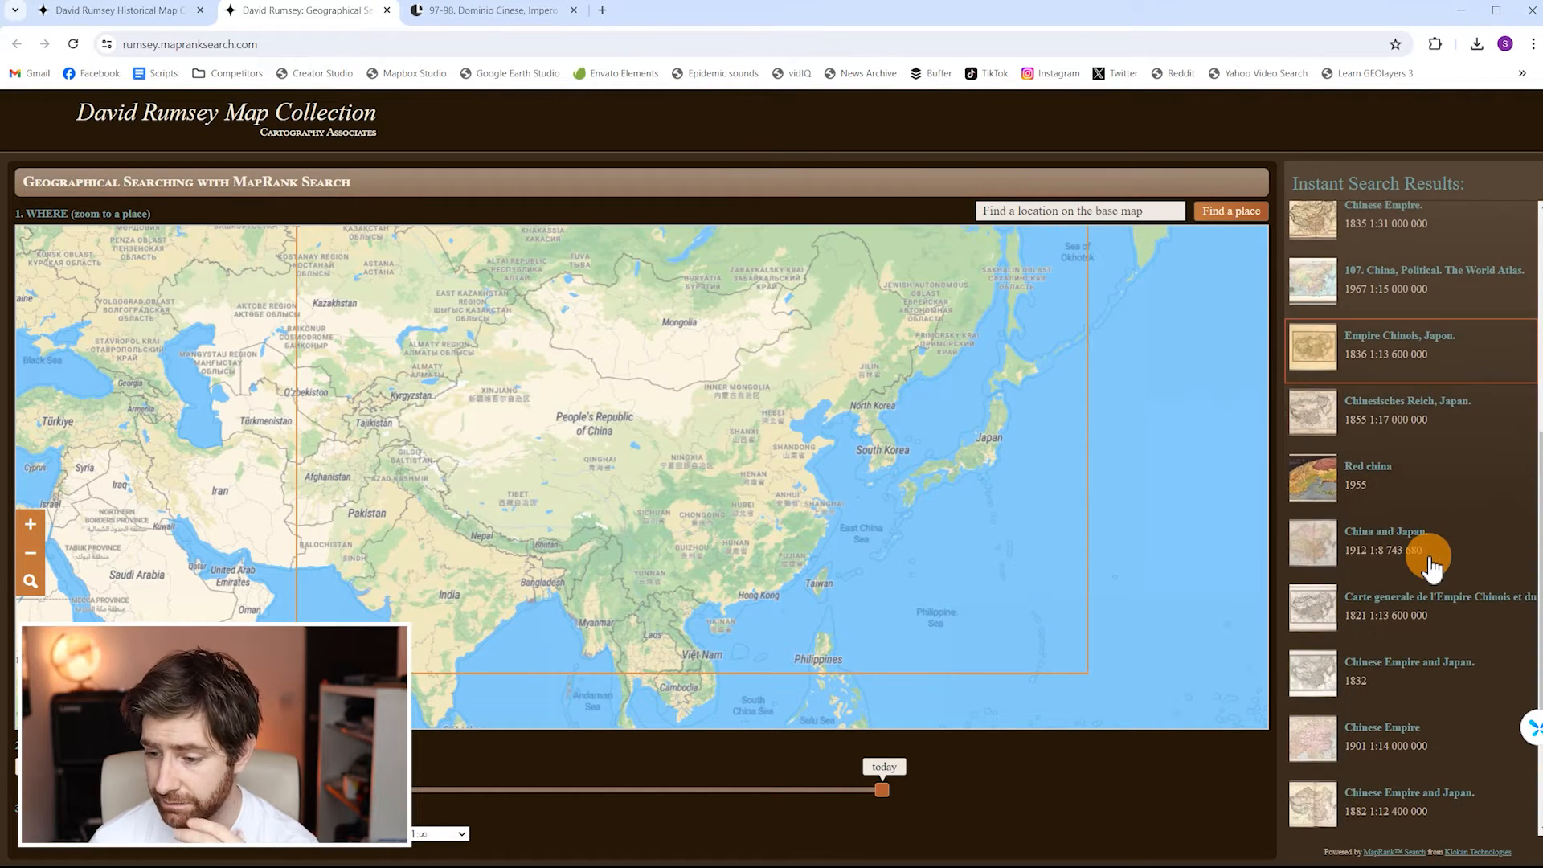
{"action": "scroll", "coordinate": [1430, 567], "scroll_direction": "down", "scroll_amount": 4}
{"action": "scroll", "coordinate": [1418, 586], "scroll_direction": "down", "scroll_amount": 10}
{"action": "scroll", "coordinate": [1415, 603], "scroll_direction": "down", "scroll_amount": 1}
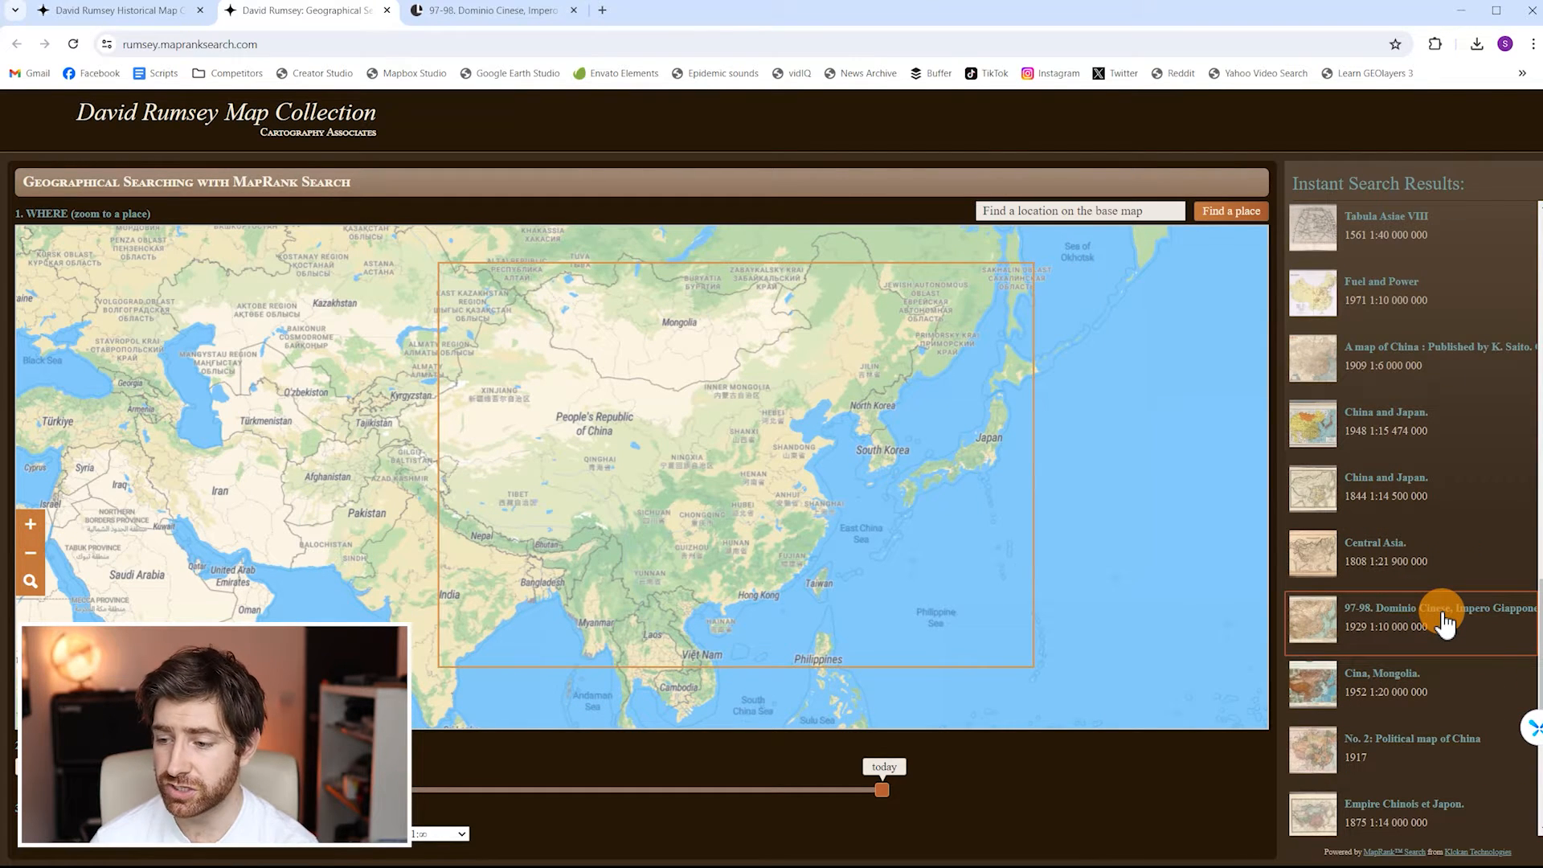
{"action": "left_click", "coordinate": [1442, 618]}
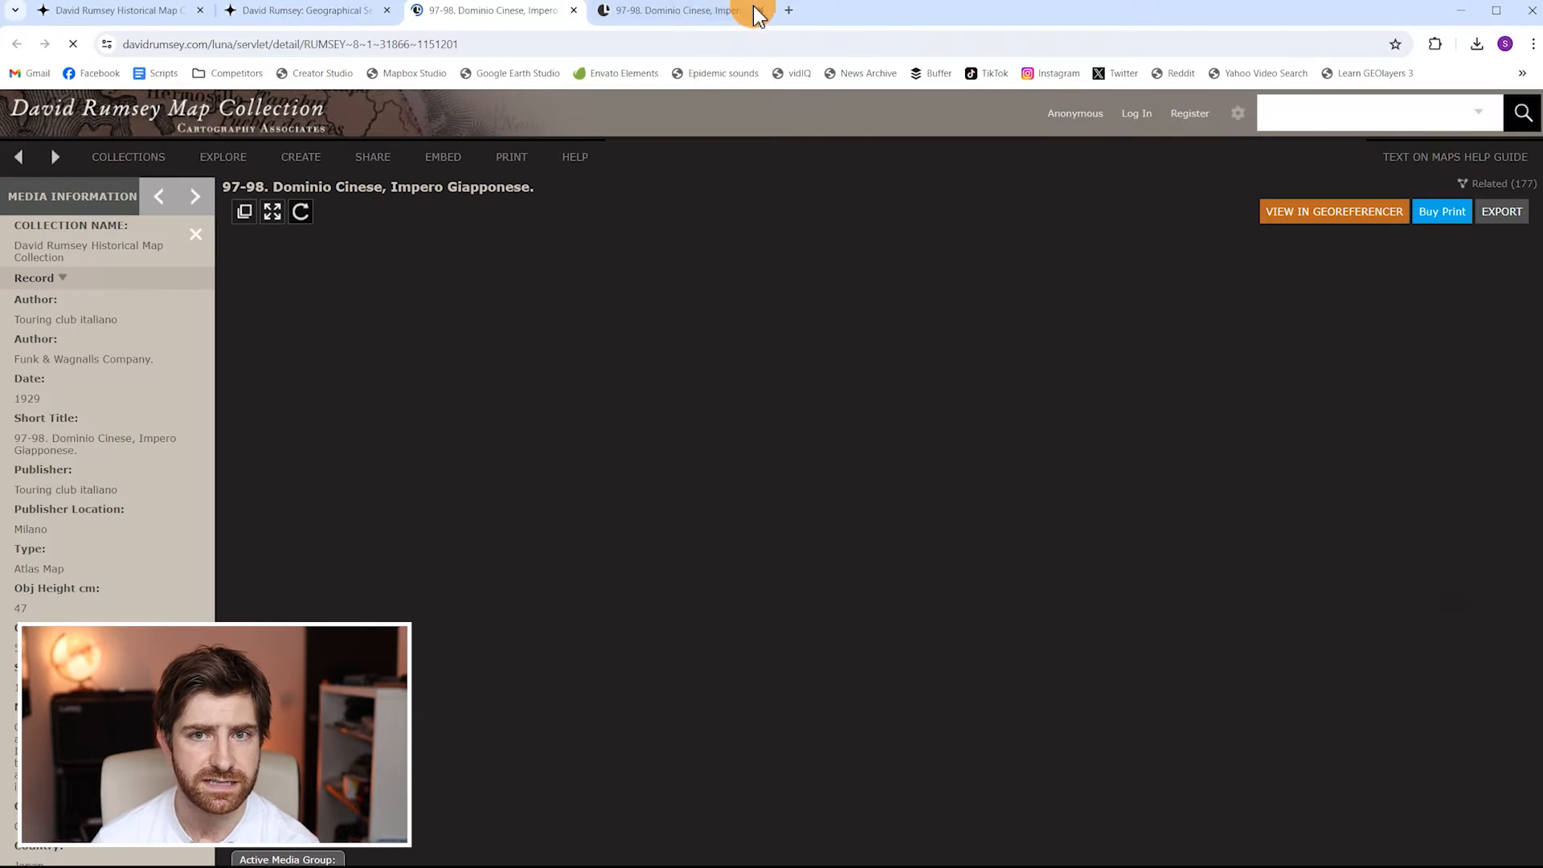
{"action": "left_click", "coordinate": [765, 11]}
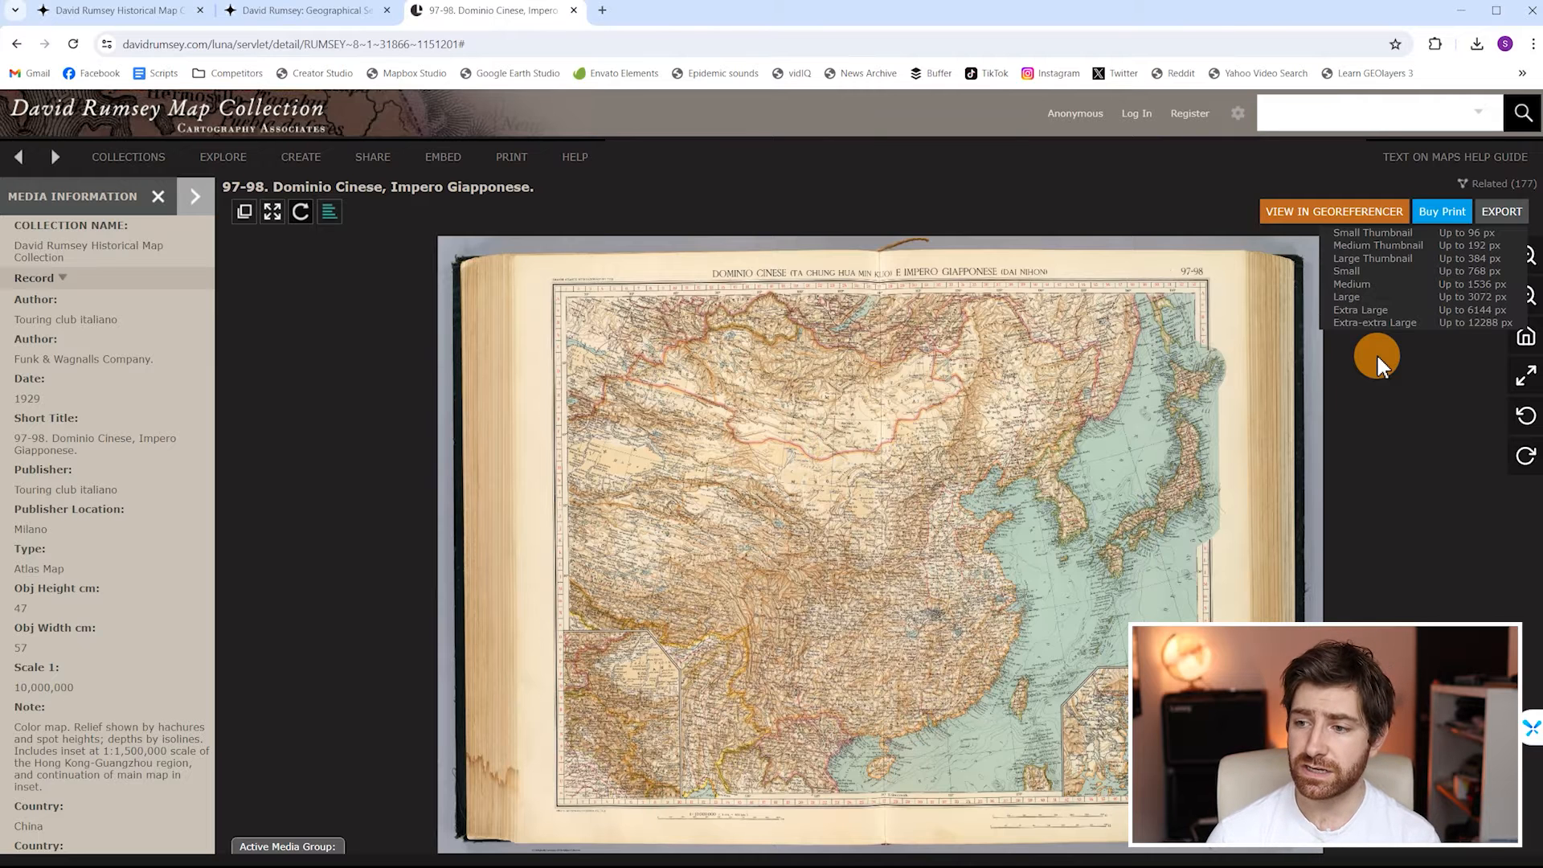
{"action": "left_click", "coordinate": [1400, 326]}
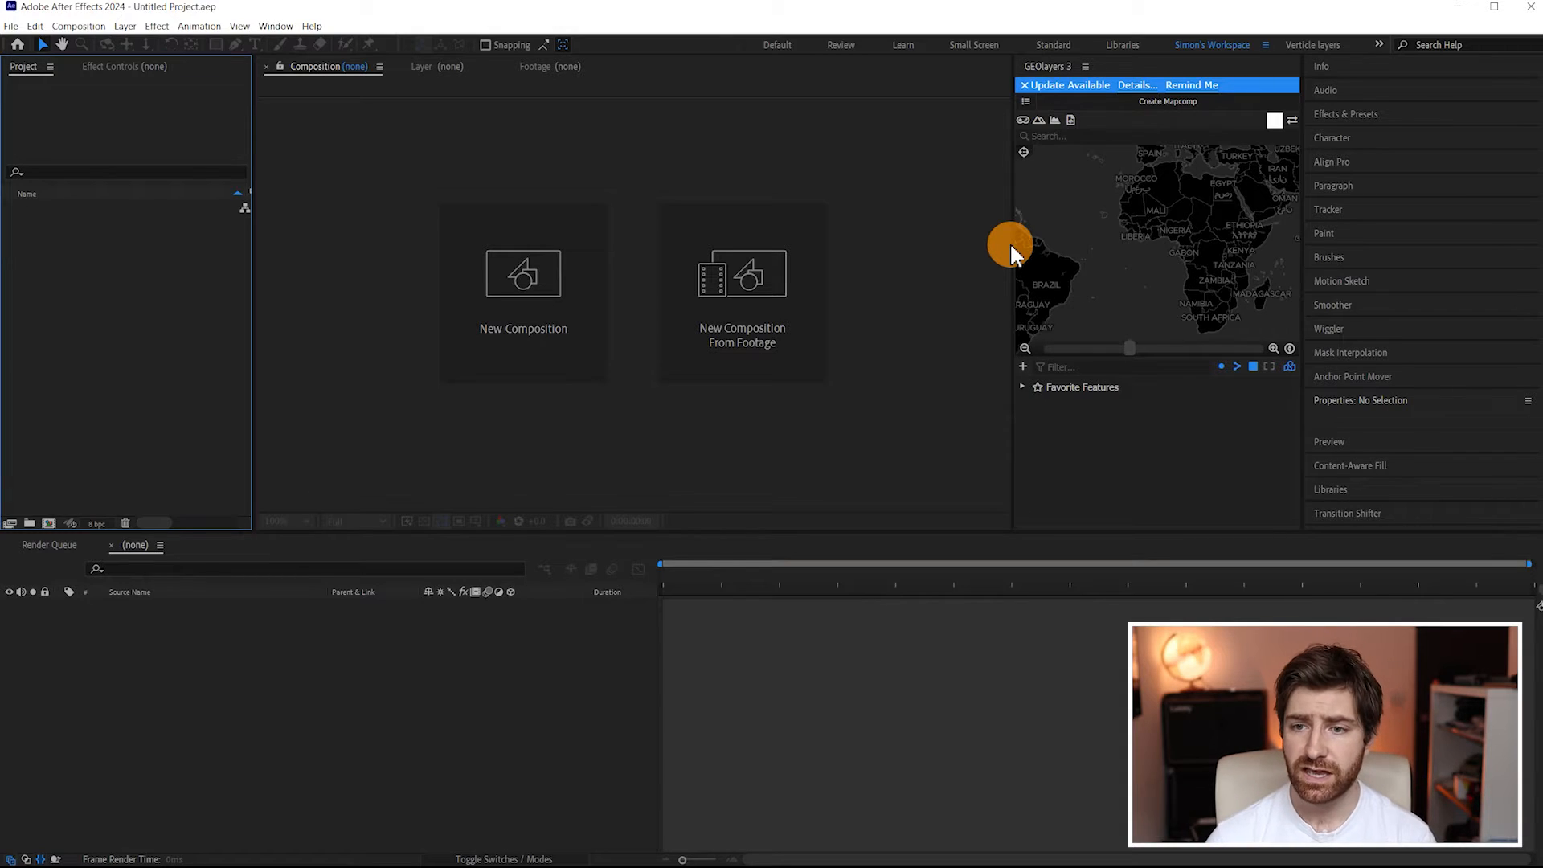
Switch to After Effects and create a GEOlayers 3 World Mapcomp at 1920 x 1080 px, 25 fps and 30 seconds with the Desert imagery
{"action": "left_click_drag", "start_coordinate": [1031, 243], "coordinate": [968, 243]}
{"action": "left_click", "coordinate": [1034, 104]}
{"action": "left_click", "coordinate": [1088, 180]}
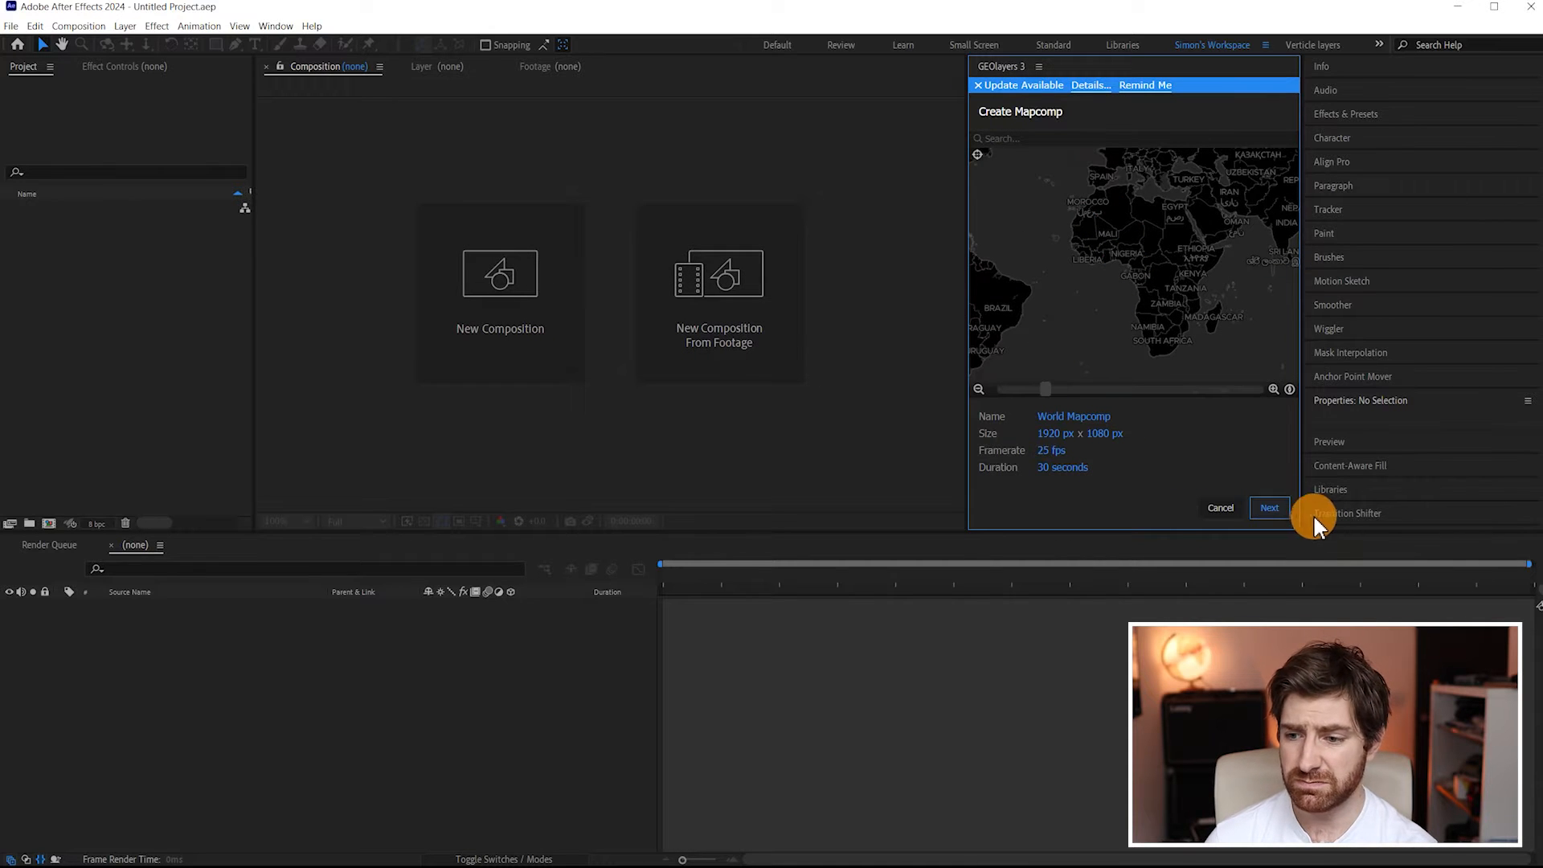
{"action": "left_click", "coordinate": [1271, 508]}
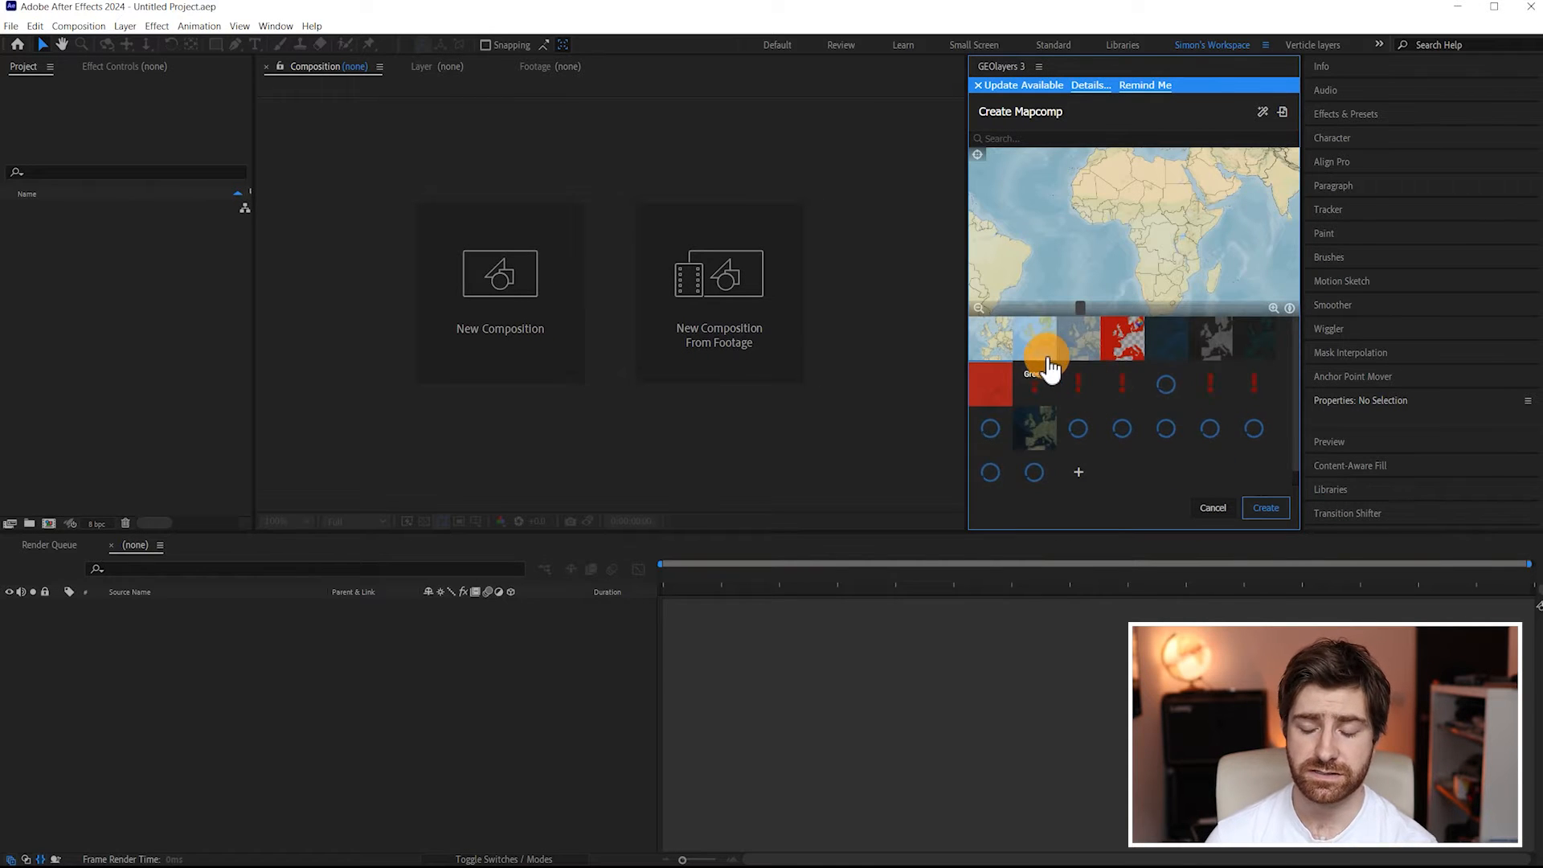
{"action": "left_click", "coordinate": [1004, 338]}
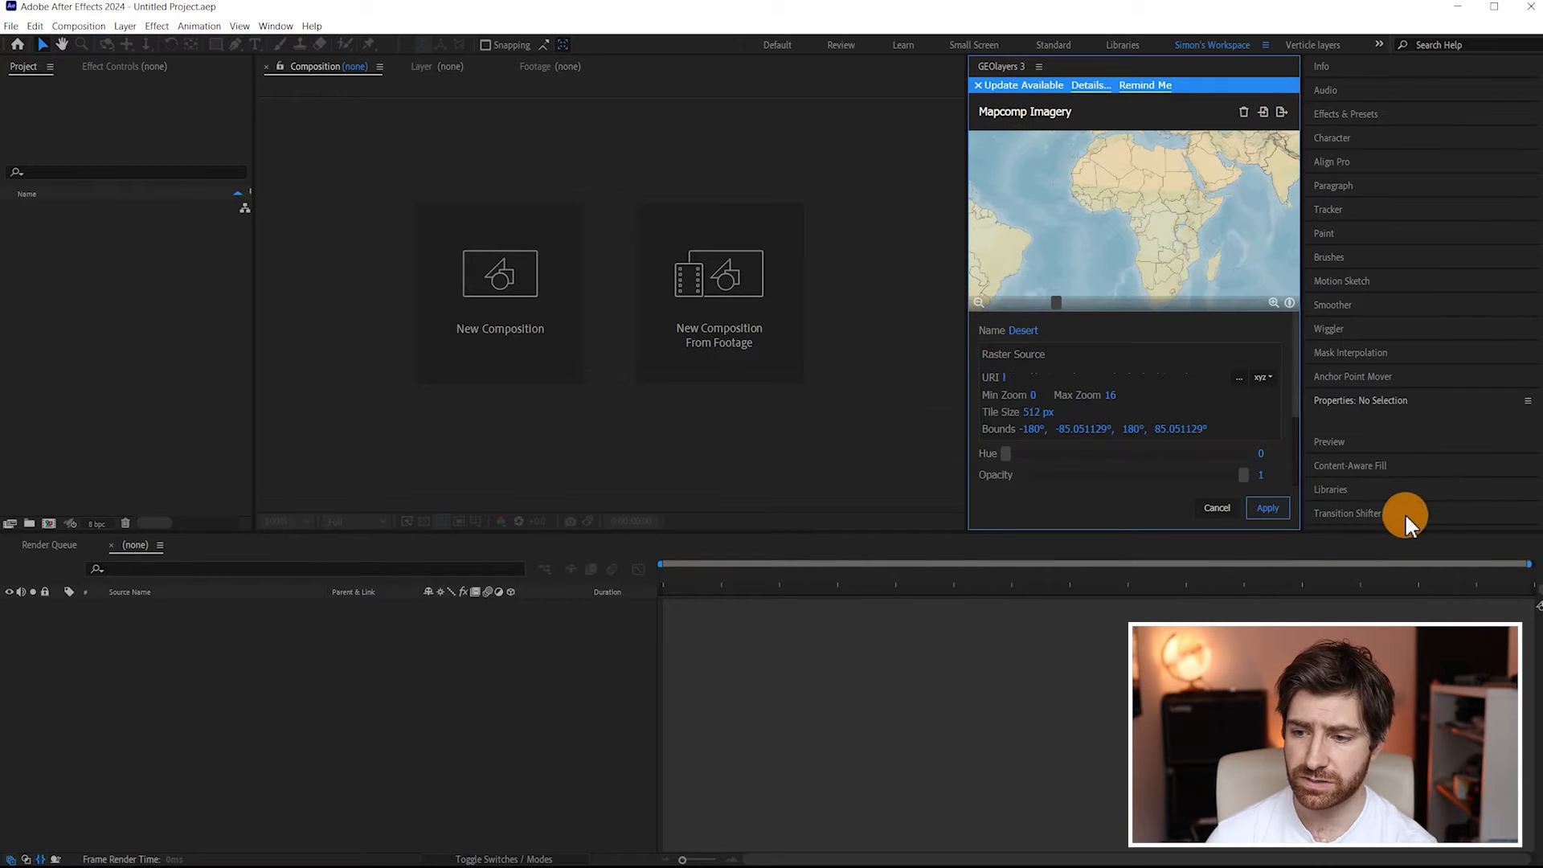
{"action": "left_click", "coordinate": [1281, 512]}
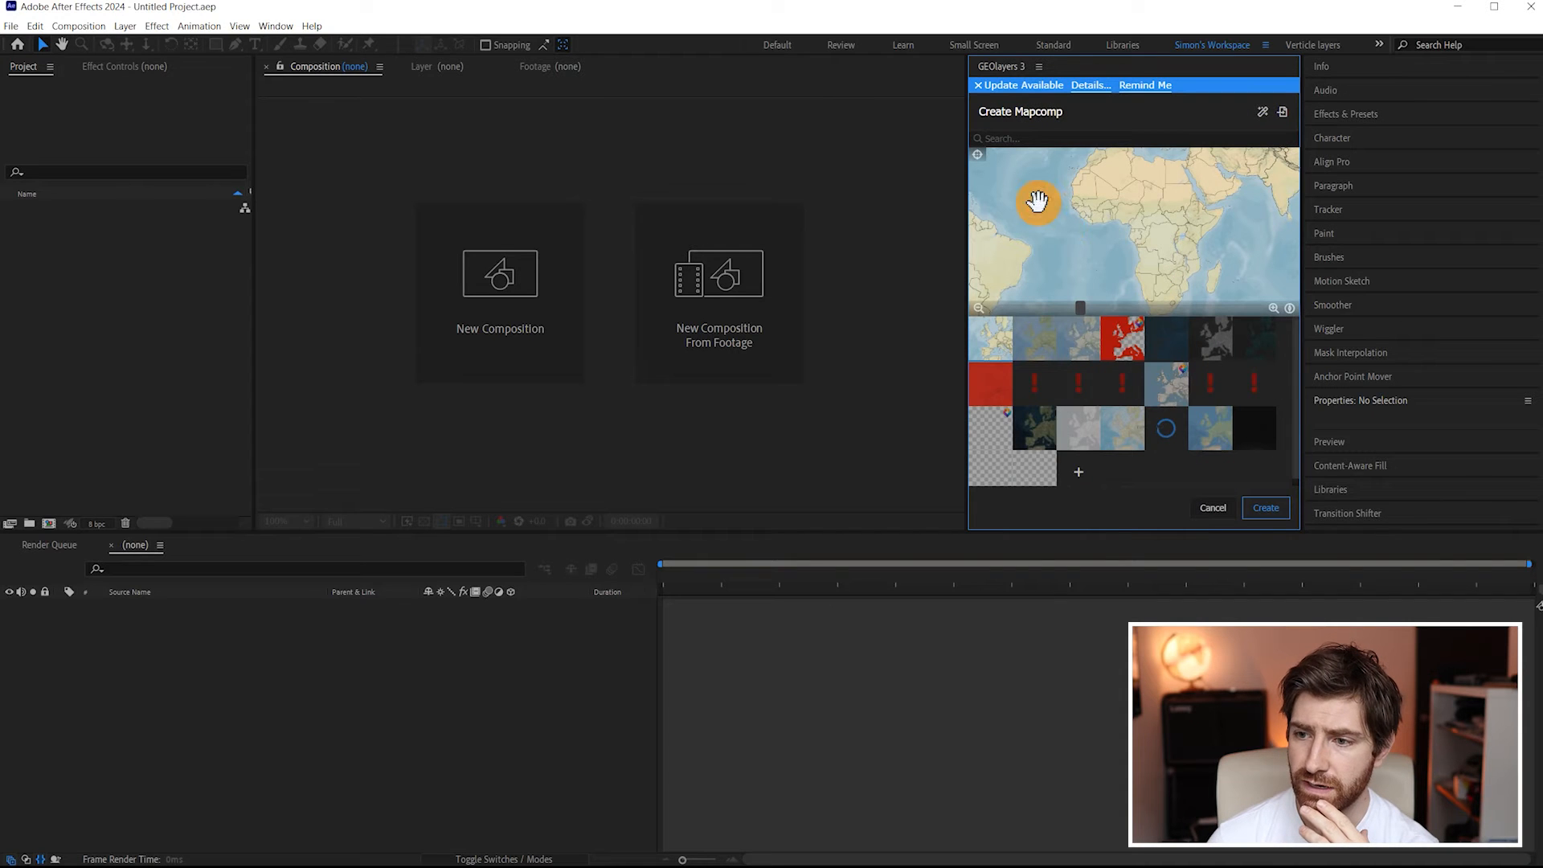
{"action": "left_click", "coordinate": [1272, 513]}
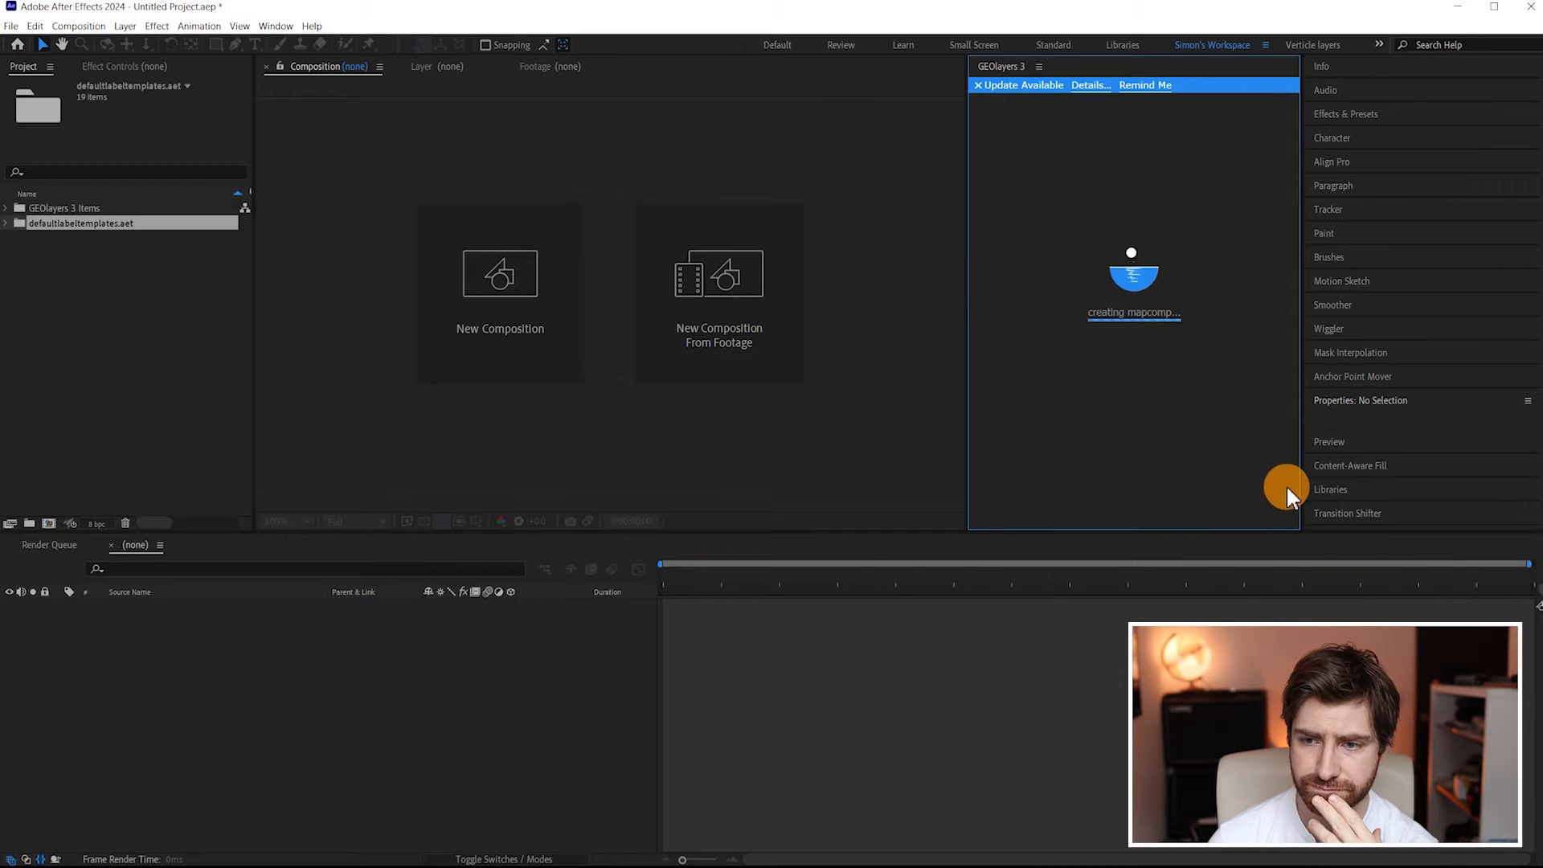
Set the World Mapcomp's maximum zoom to 23 and apply the setting
{"action": "left_click", "coordinate": [1027, 146]}
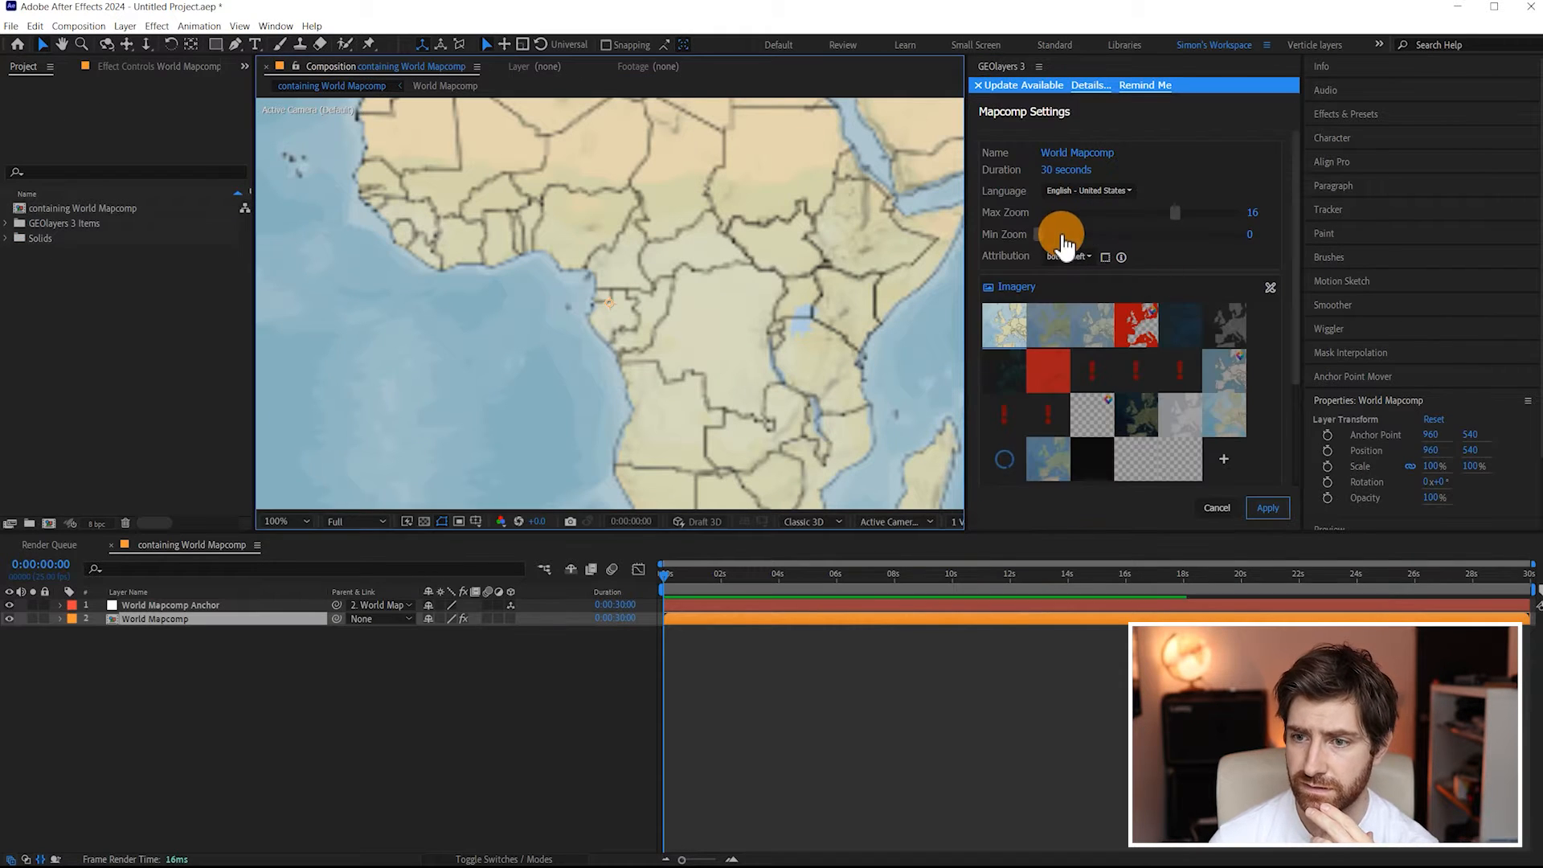
{"action": "left_click_drag", "start_coordinate": [1179, 217], "coordinate": [1281, 265]}
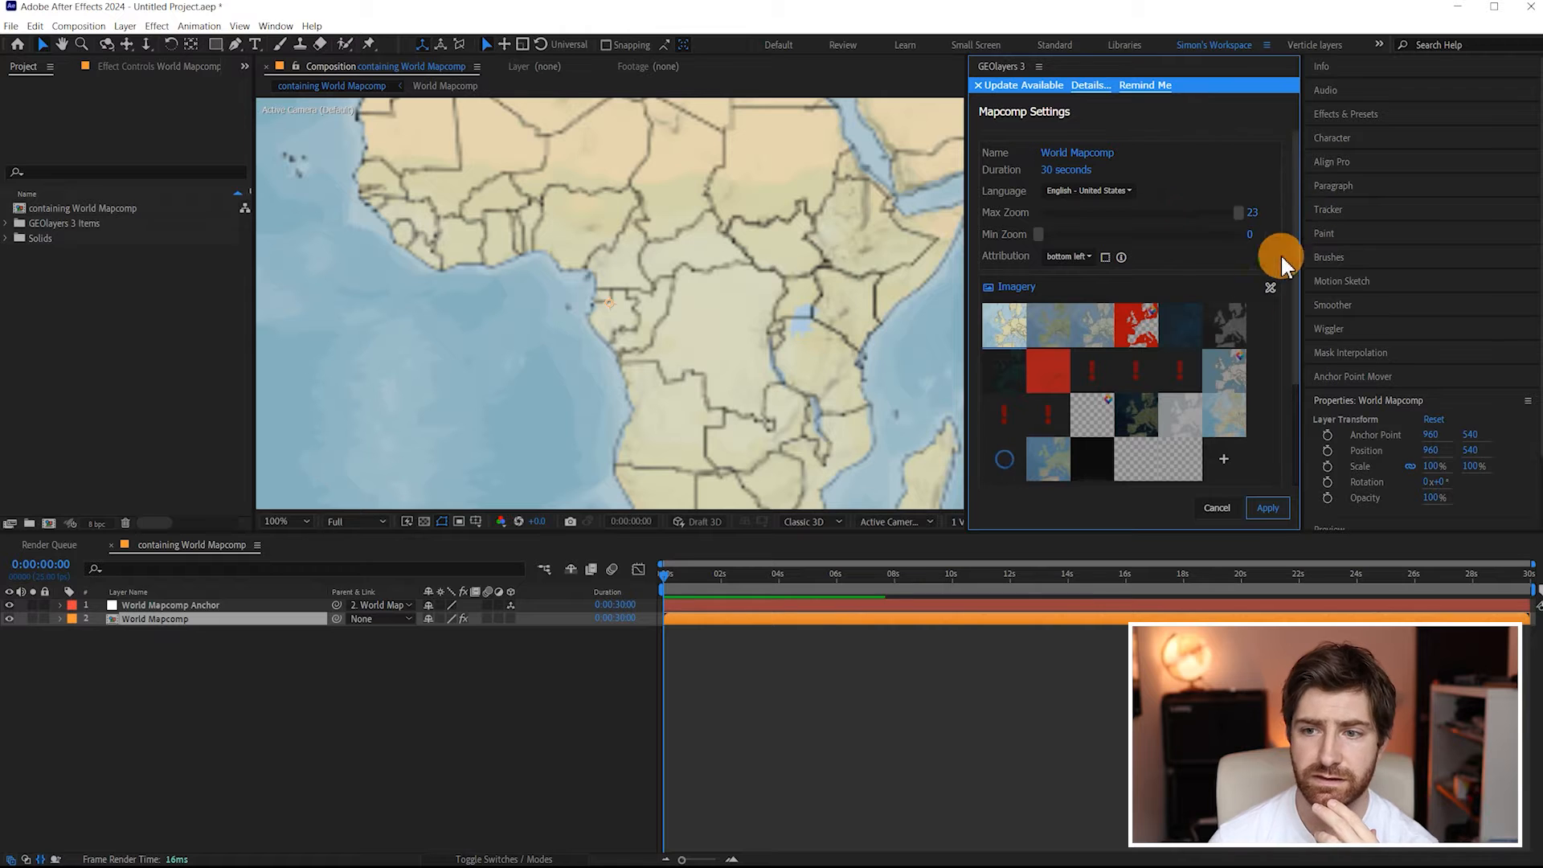
{"action": "left_click", "coordinate": [1274, 511]}
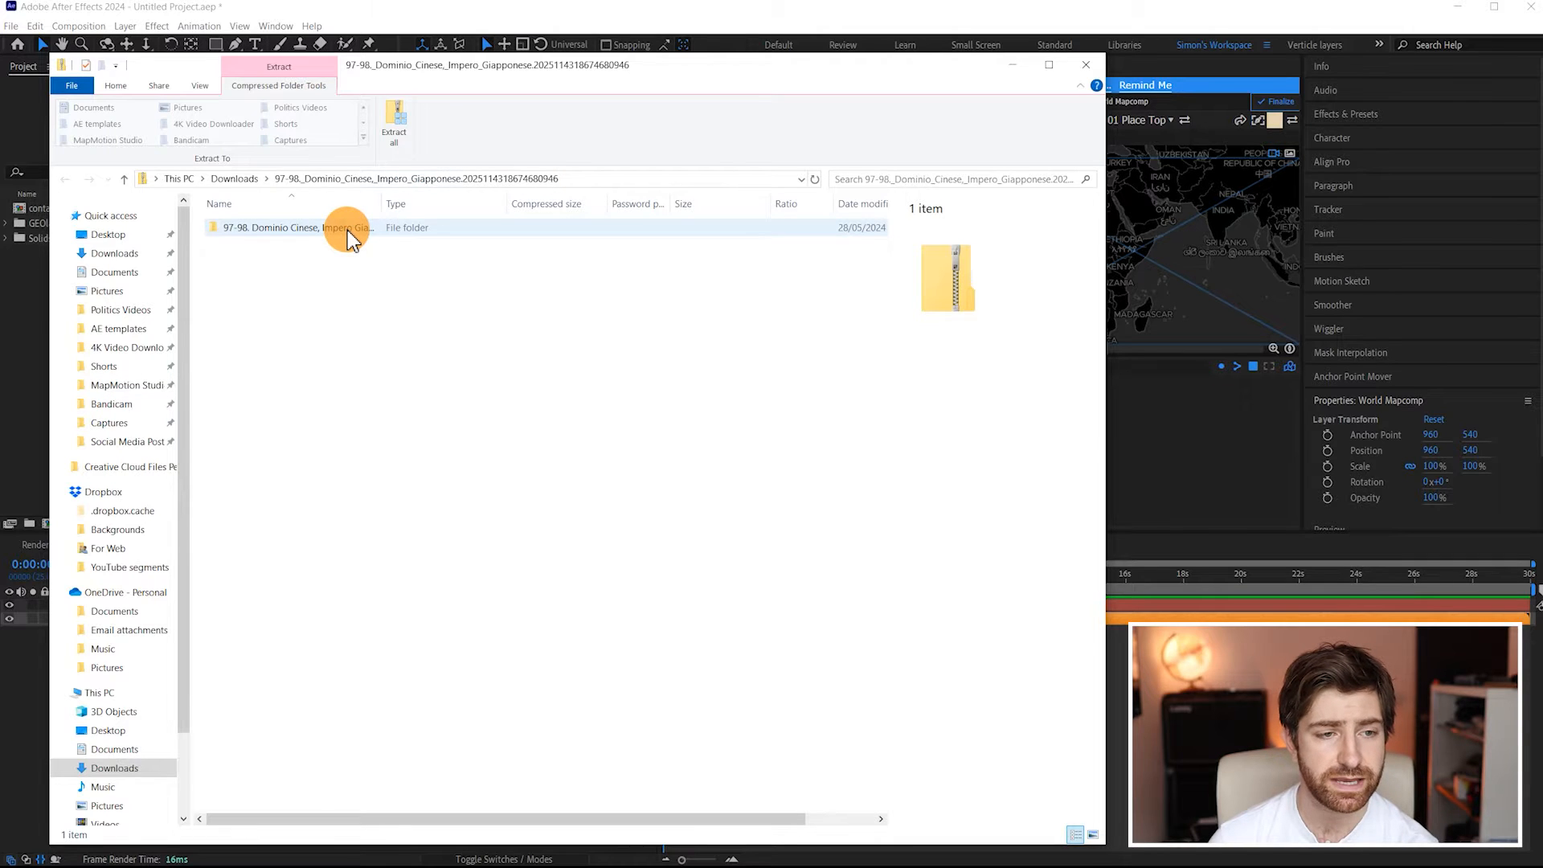
Switch to File Explorer and extract the downloaded Dominio Cinese, Impero Giapponese zip archive in the Downloads folder
{"action": "double_click", "coordinate": [348, 233]}
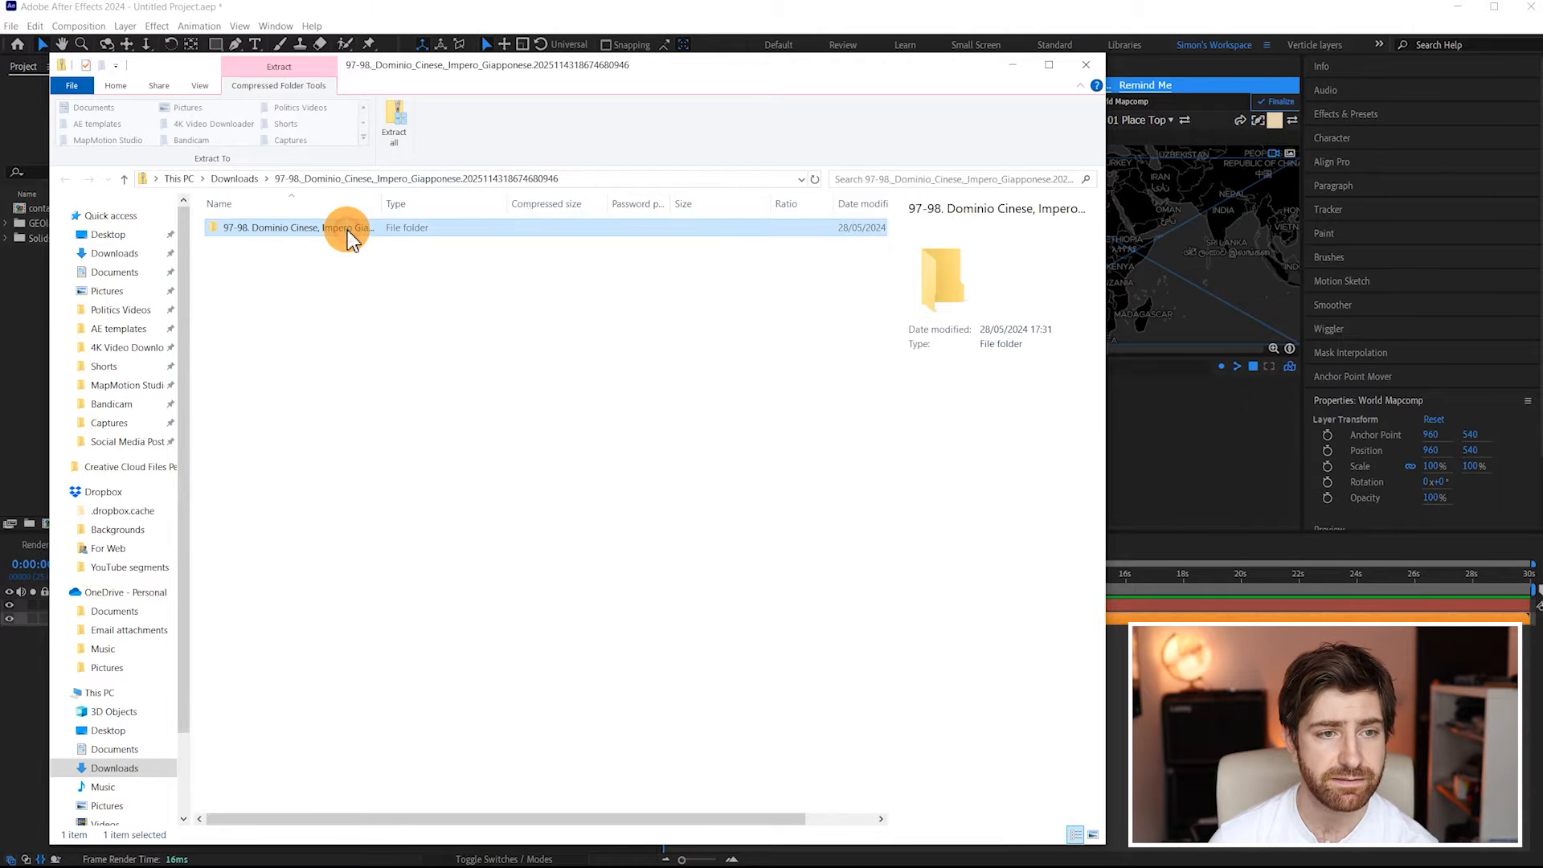
{"action": "left_click", "coordinate": [228, 181]}
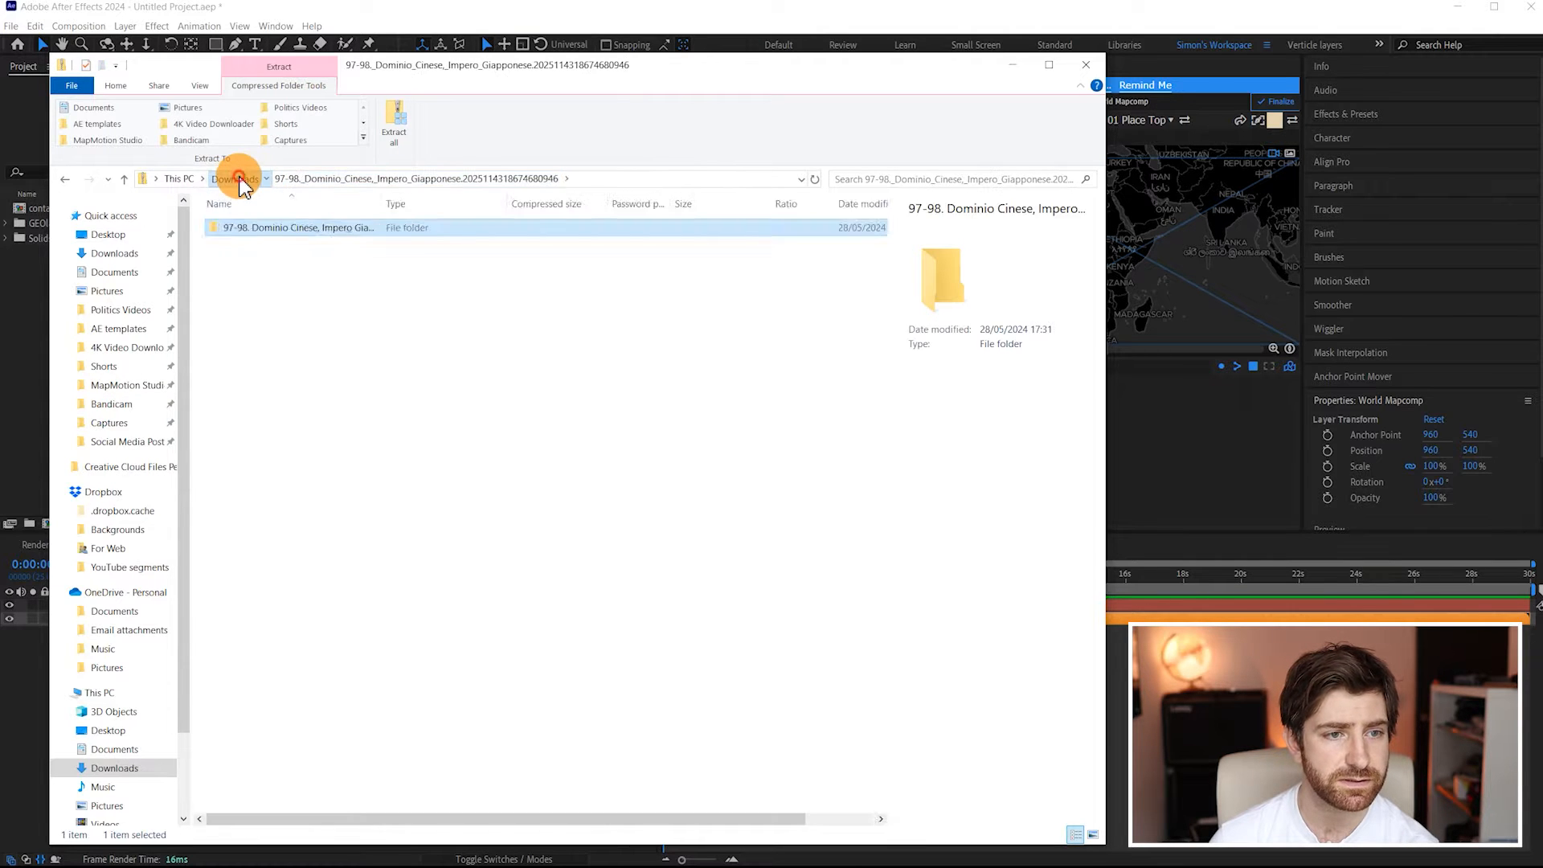
{"action": "left_click", "coordinate": [236, 178]}
{"action": "left_click", "coordinate": [270, 254]}
{"action": "right_click", "coordinate": [270, 255]}
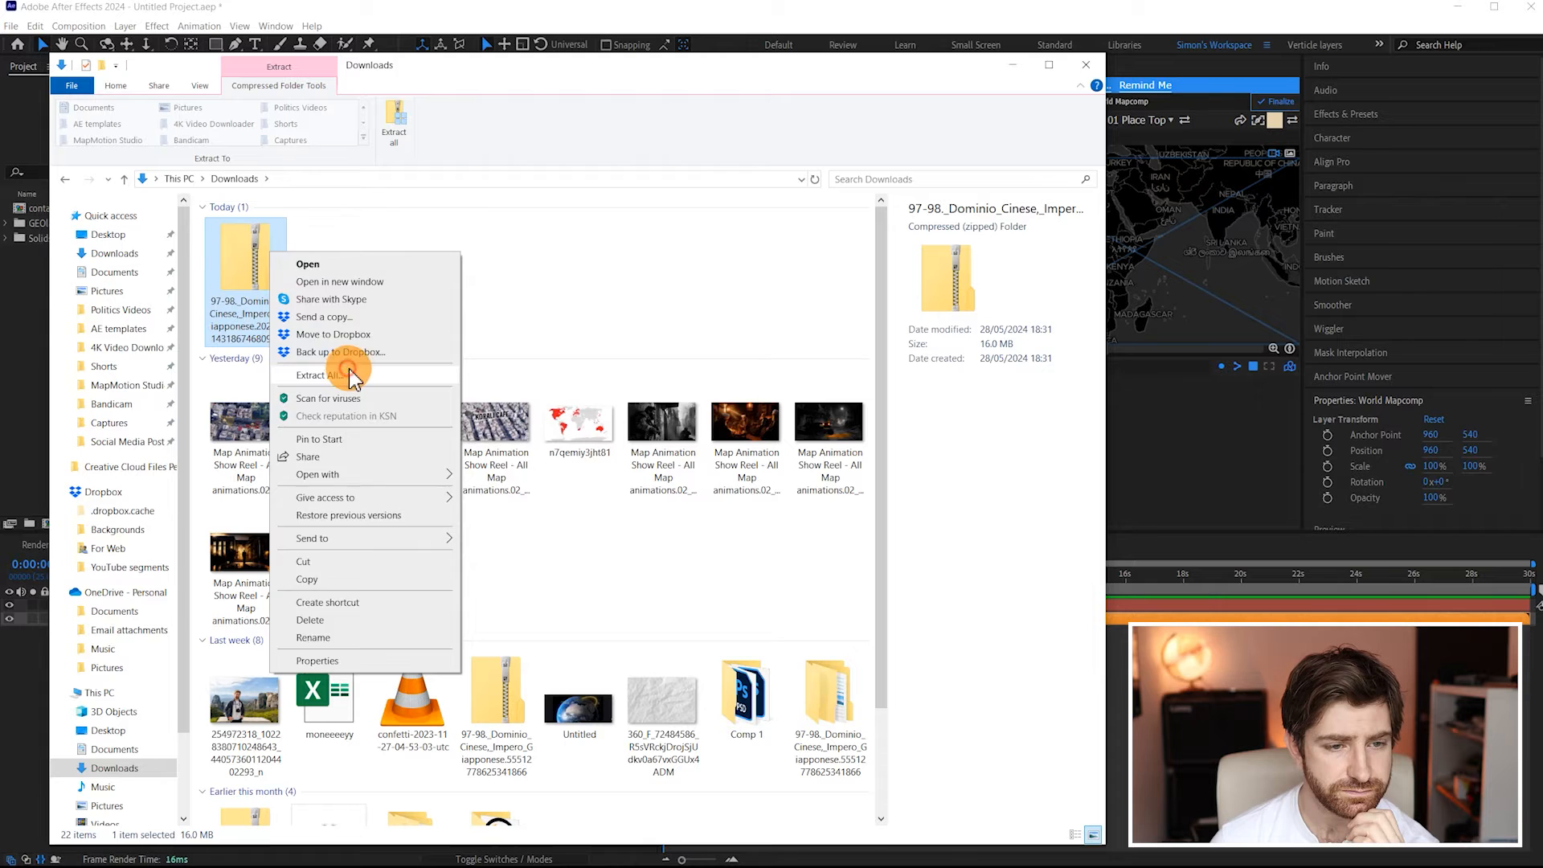
{"action": "left_click", "coordinate": [355, 358]}
{"action": "left_click", "coordinate": [593, 595]}
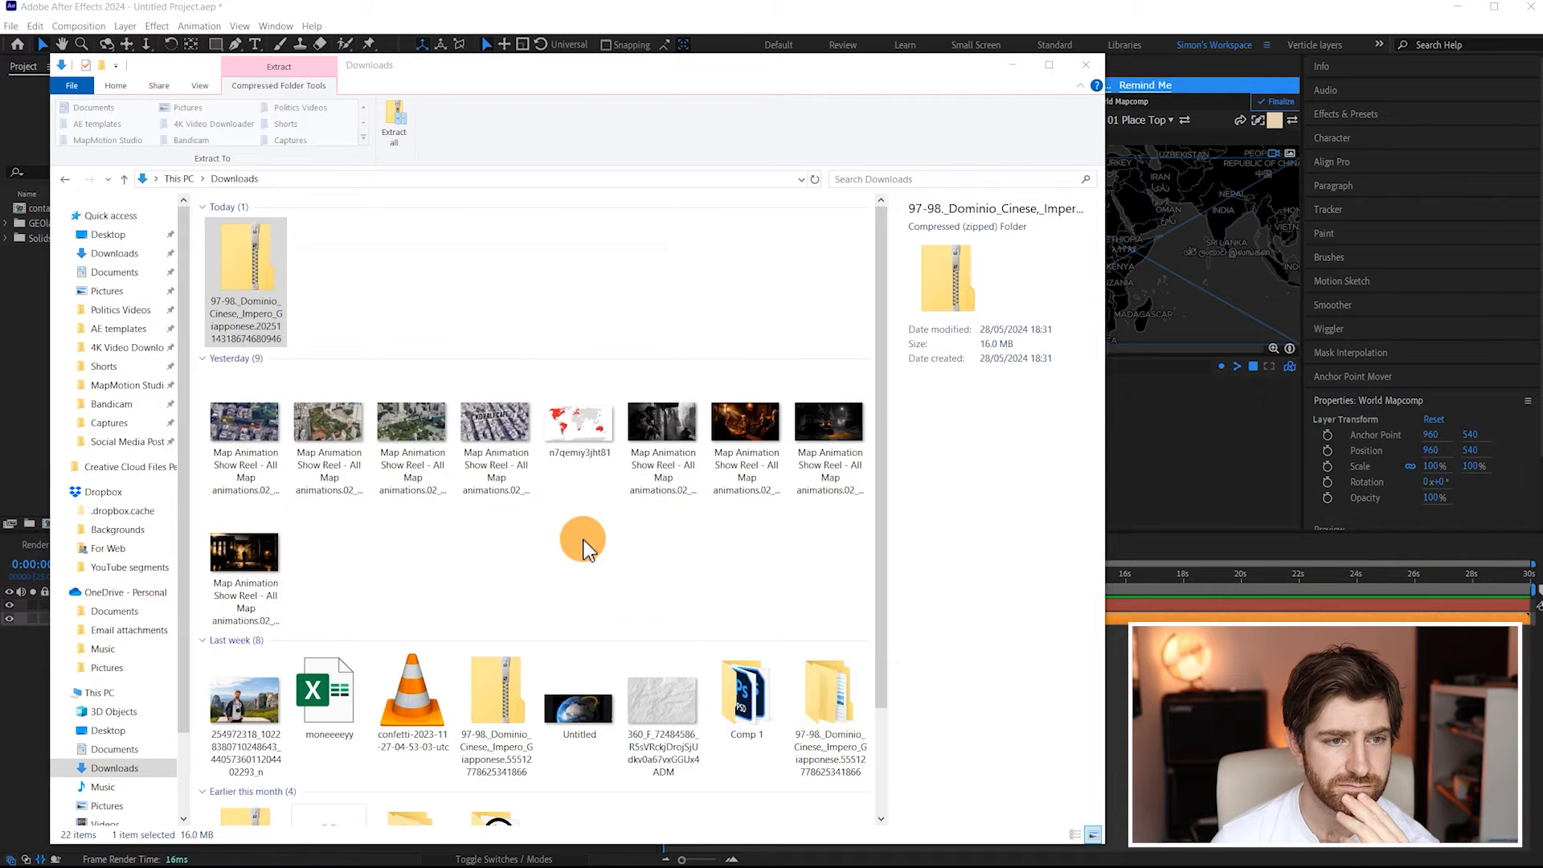
Add the 1012052 image from the extracted folder to the composition as a layer above the World Mapcomp layers
{"action": "left_click", "coordinate": [278, 172]}
{"action": "double_click", "coordinate": [277, 172]}
{"action": "left_click", "coordinate": [261, 183]}
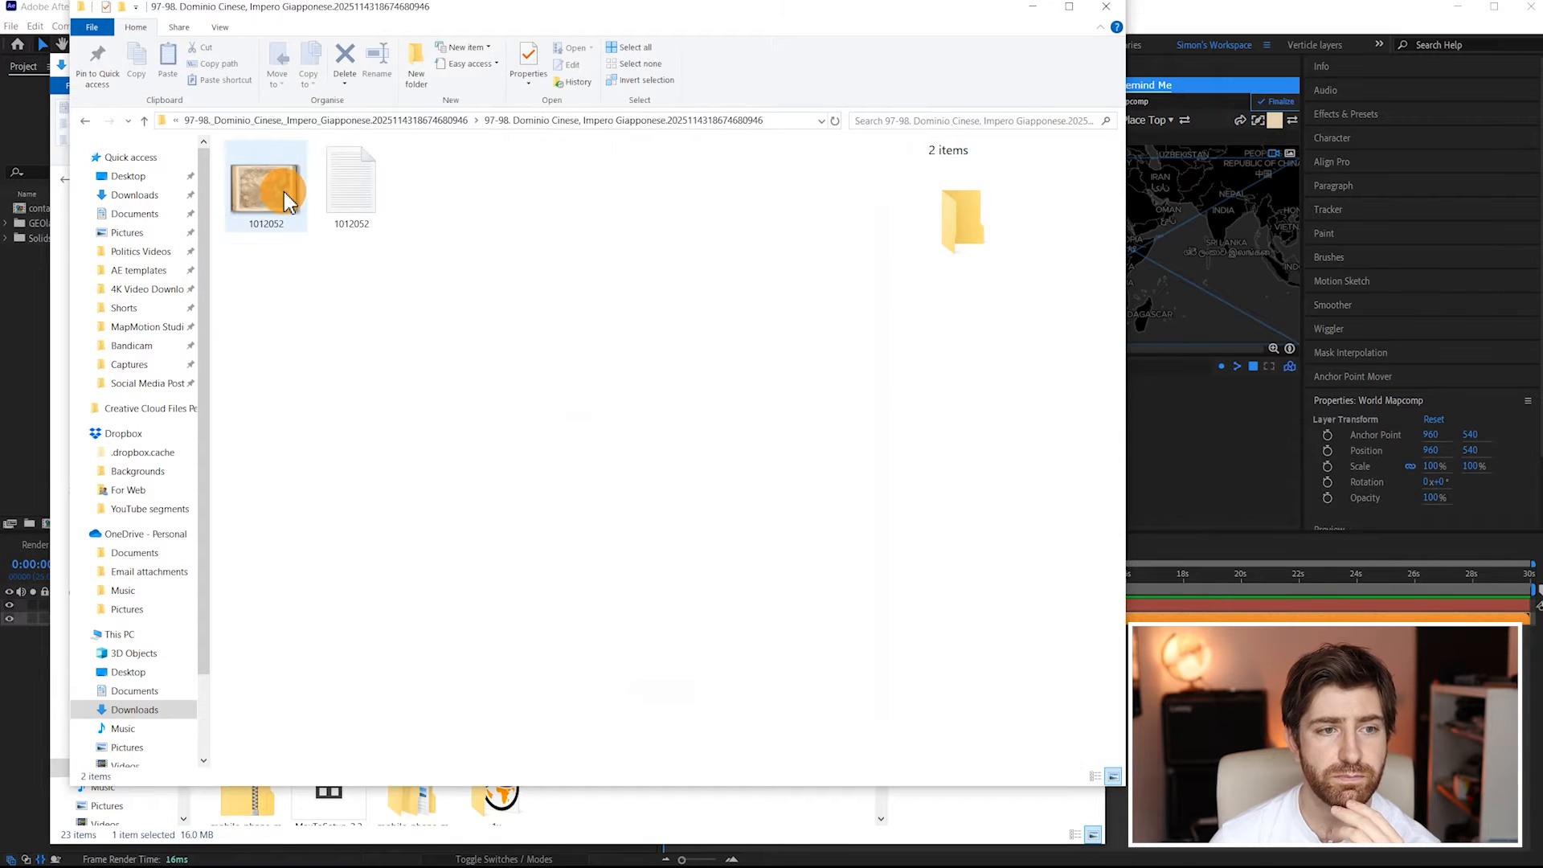
{"action": "left_click_drag", "start_coordinate": [265, 210], "coordinate": [58, 654]}
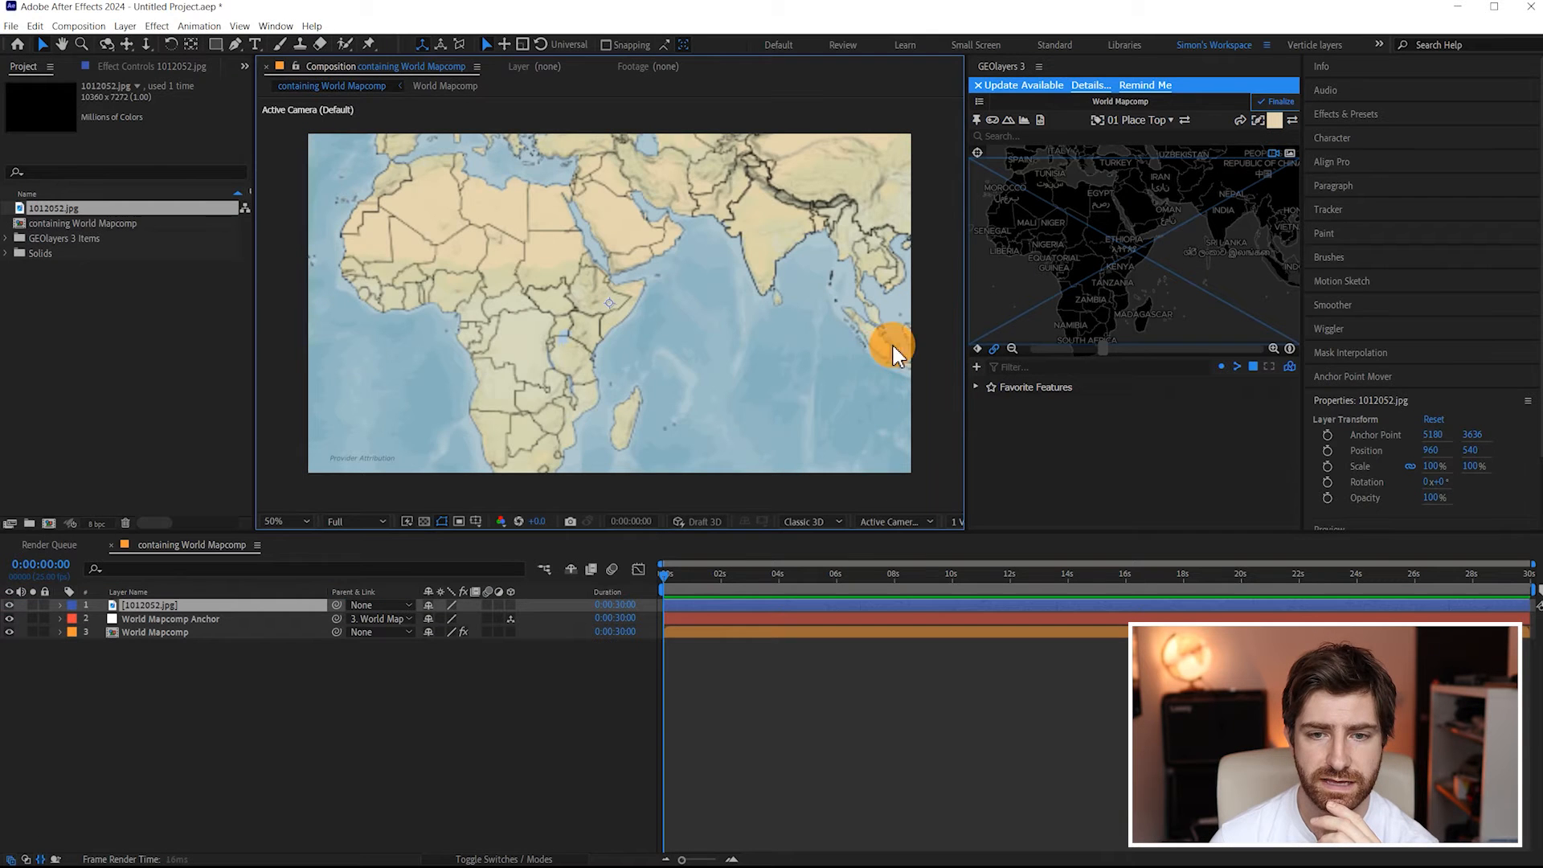
Recentre the World Mapcomp on China and inspect the detail of the old map image in the composition
{"action": "left_click_drag", "start_coordinate": [1137, 241], "coordinate": [1028, 298]}
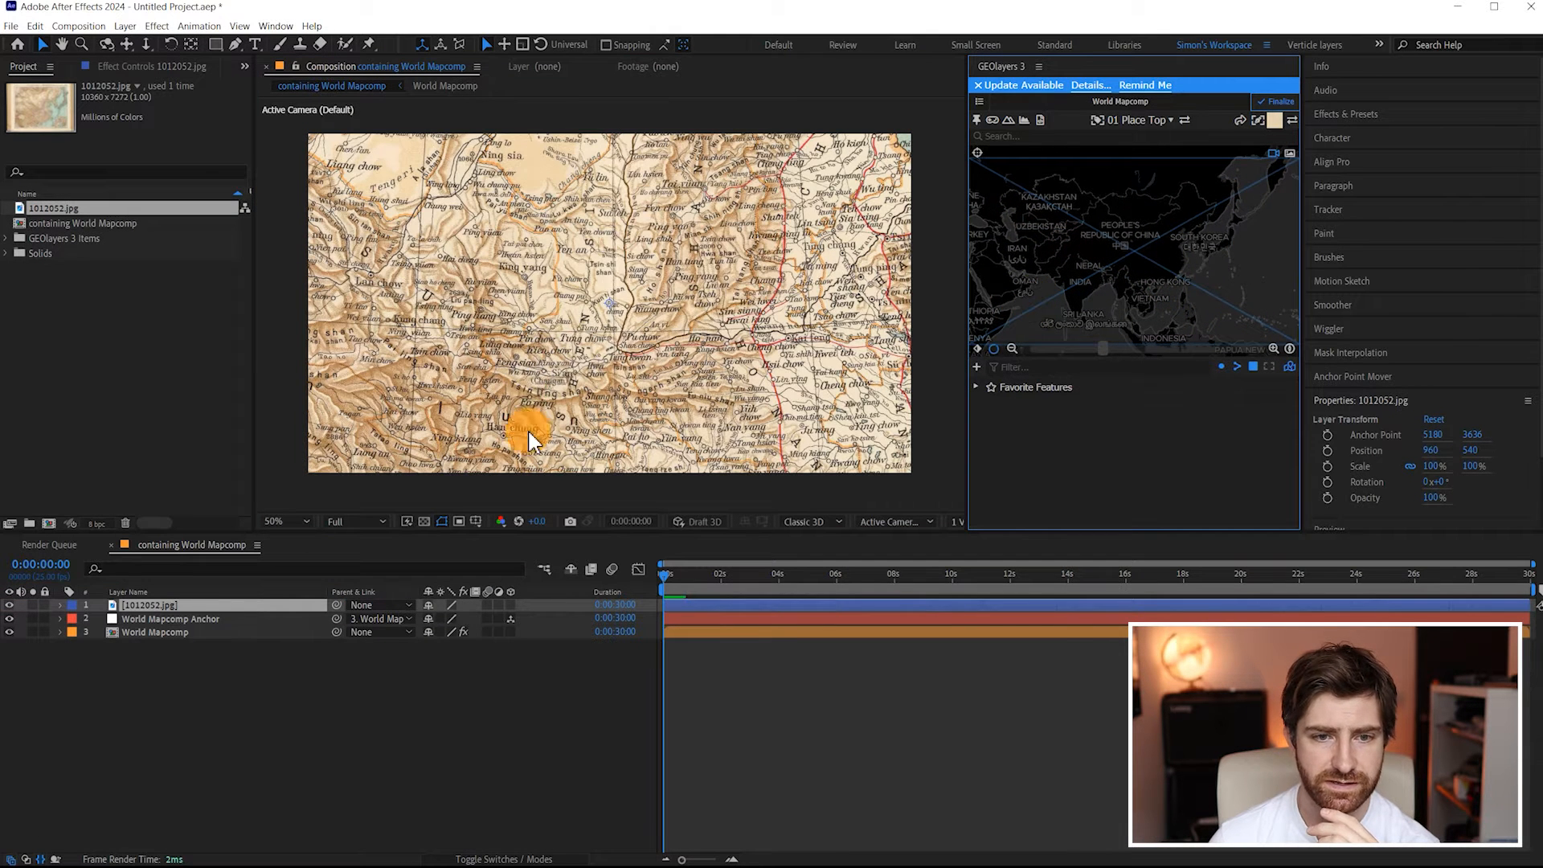
{"action": "scroll", "coordinate": [613, 293], "scroll_direction": "down", "scroll_amount": 6}
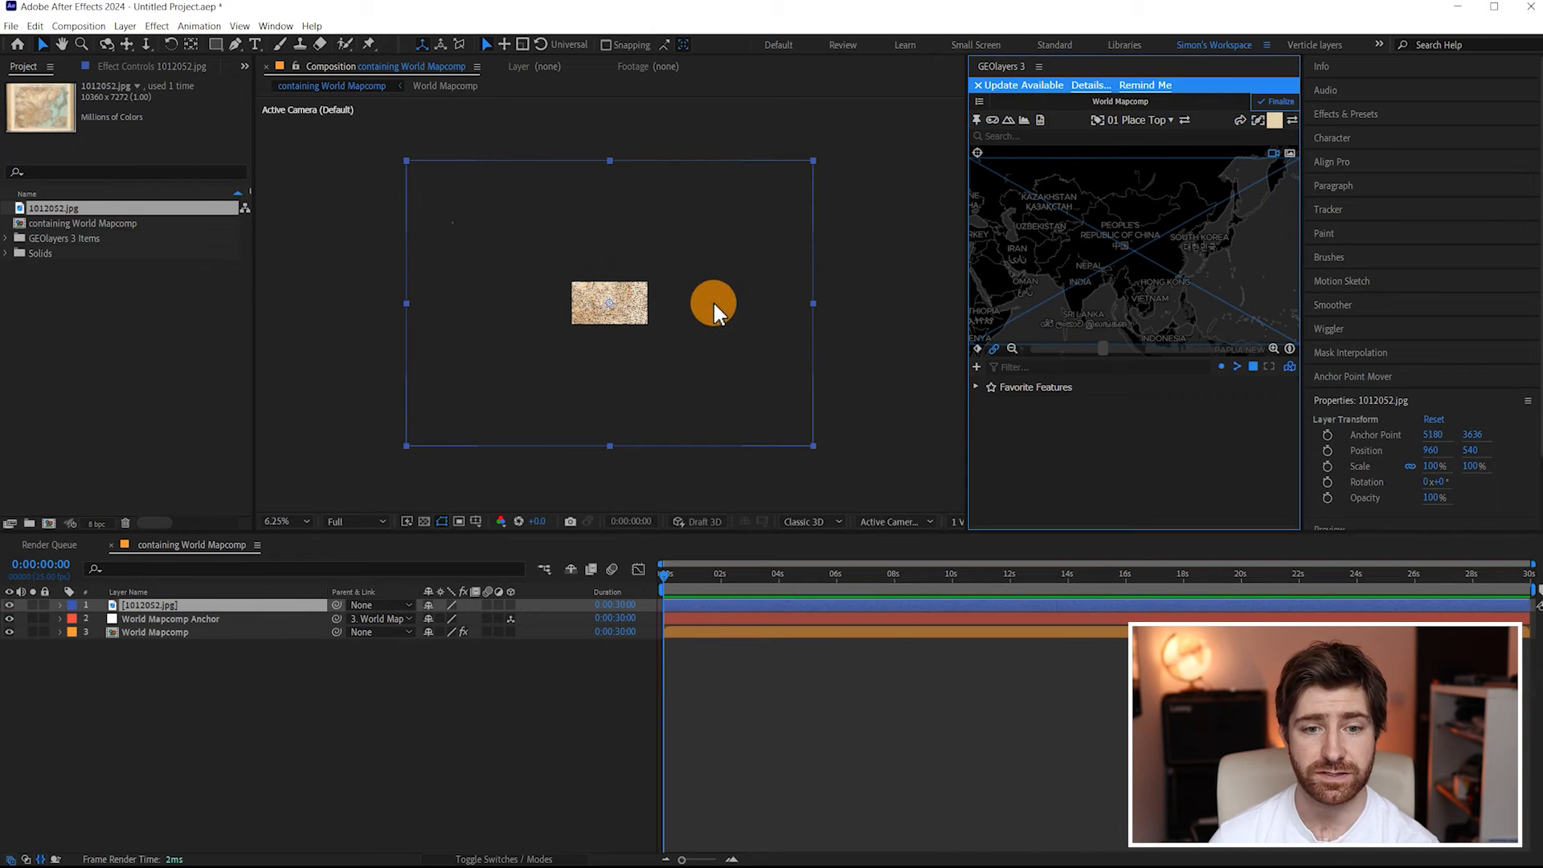
{"action": "scroll", "coordinate": [627, 317], "scroll_direction": "up", "scroll_amount": 6}
{"action": "scroll", "coordinate": [609, 300], "scroll_direction": "up", "scroll_amount": 2}
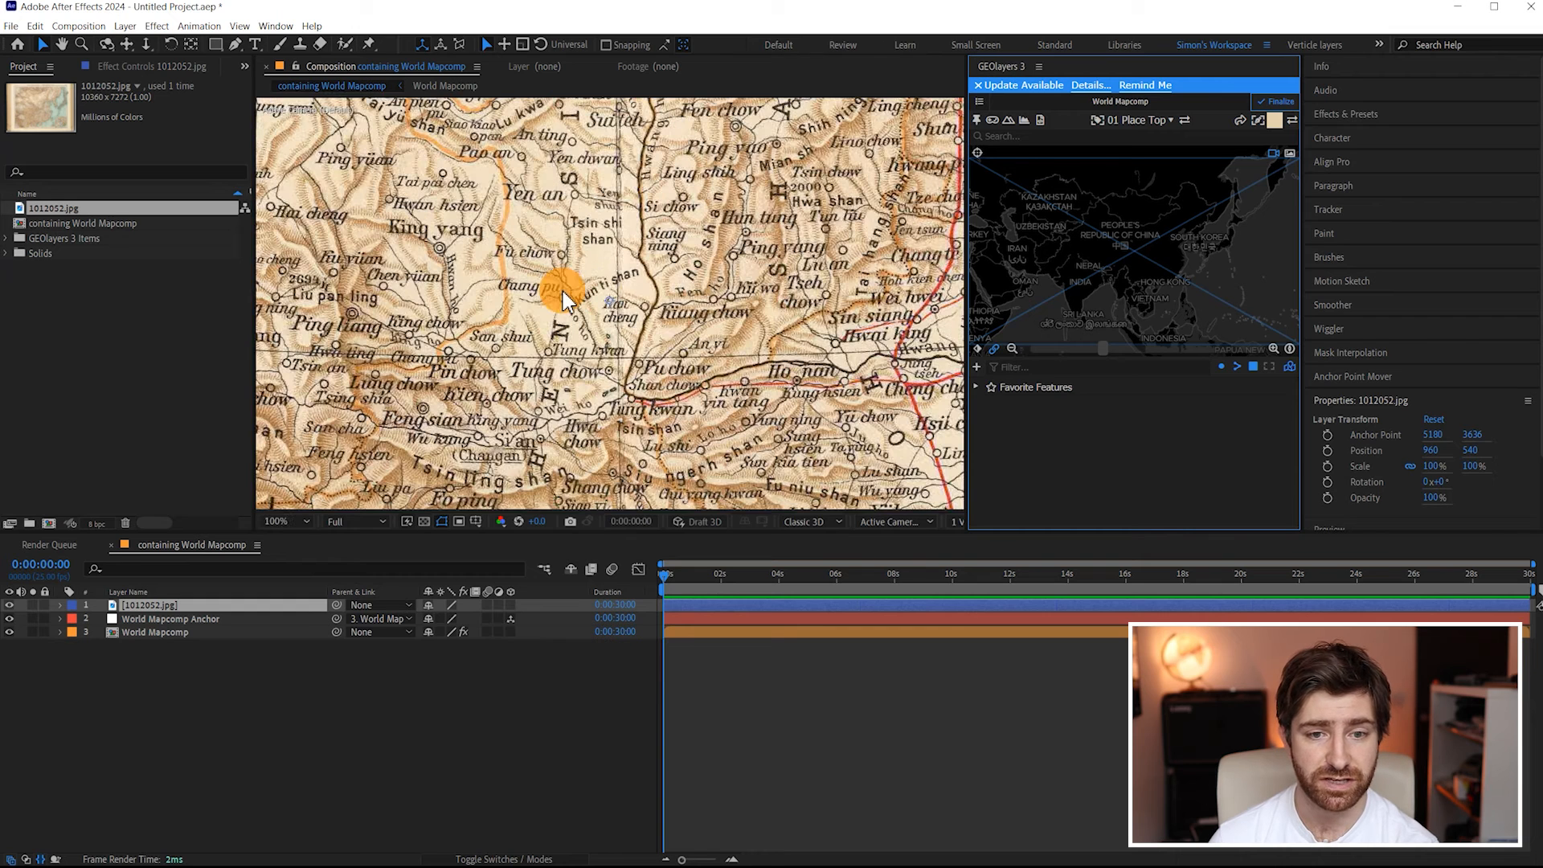
{"action": "scroll", "coordinate": [631, 319], "scroll_direction": "down", "scroll_amount": 8}
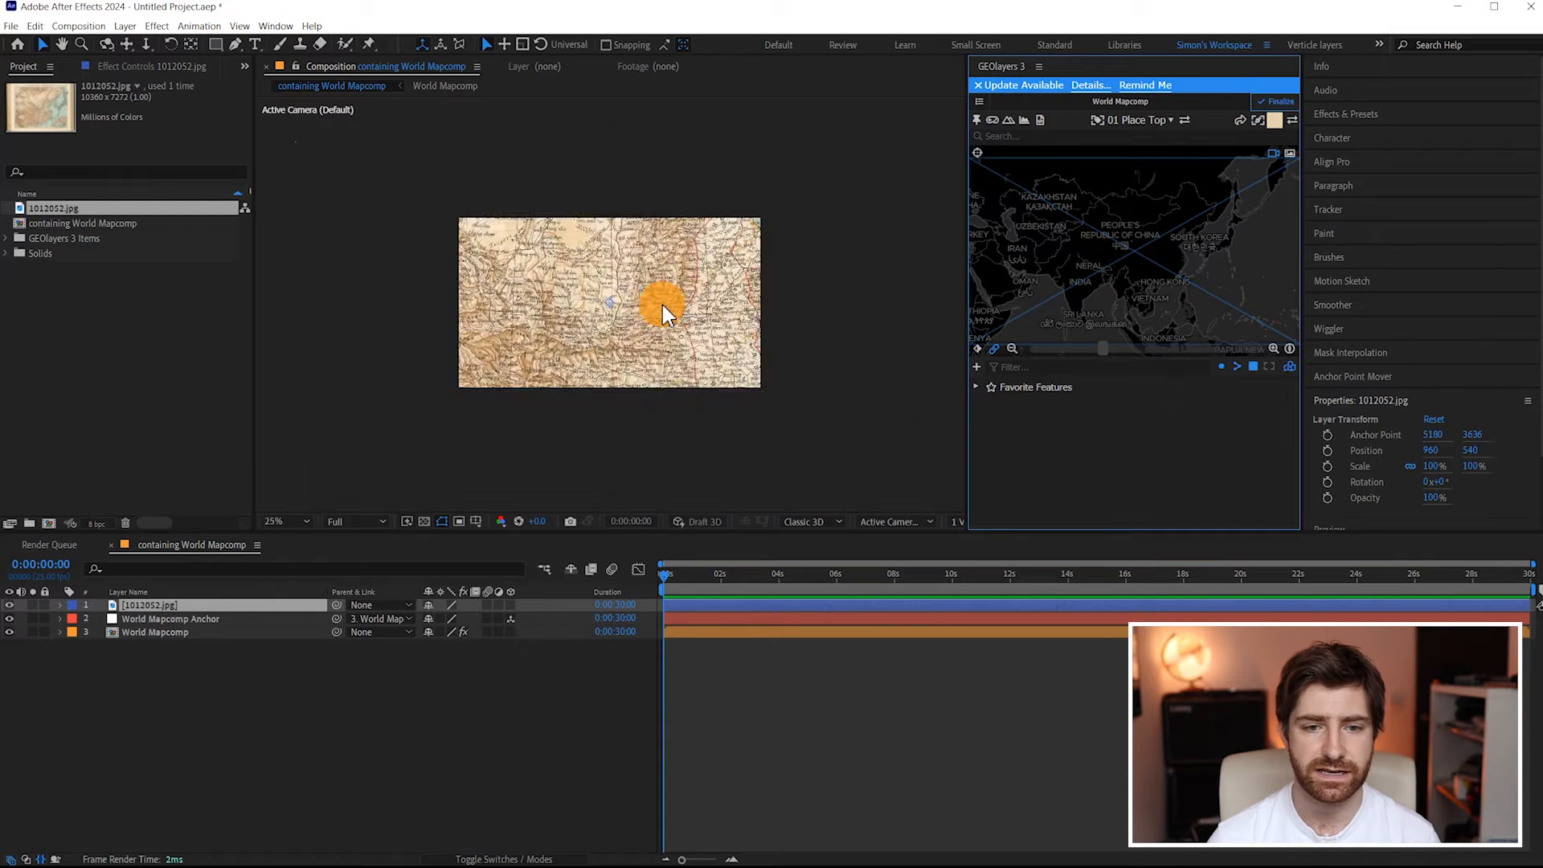
Scale the 1012052.jpg layer down to 9% so the whole old map fits over China
{"action": "key", "text": "s"}
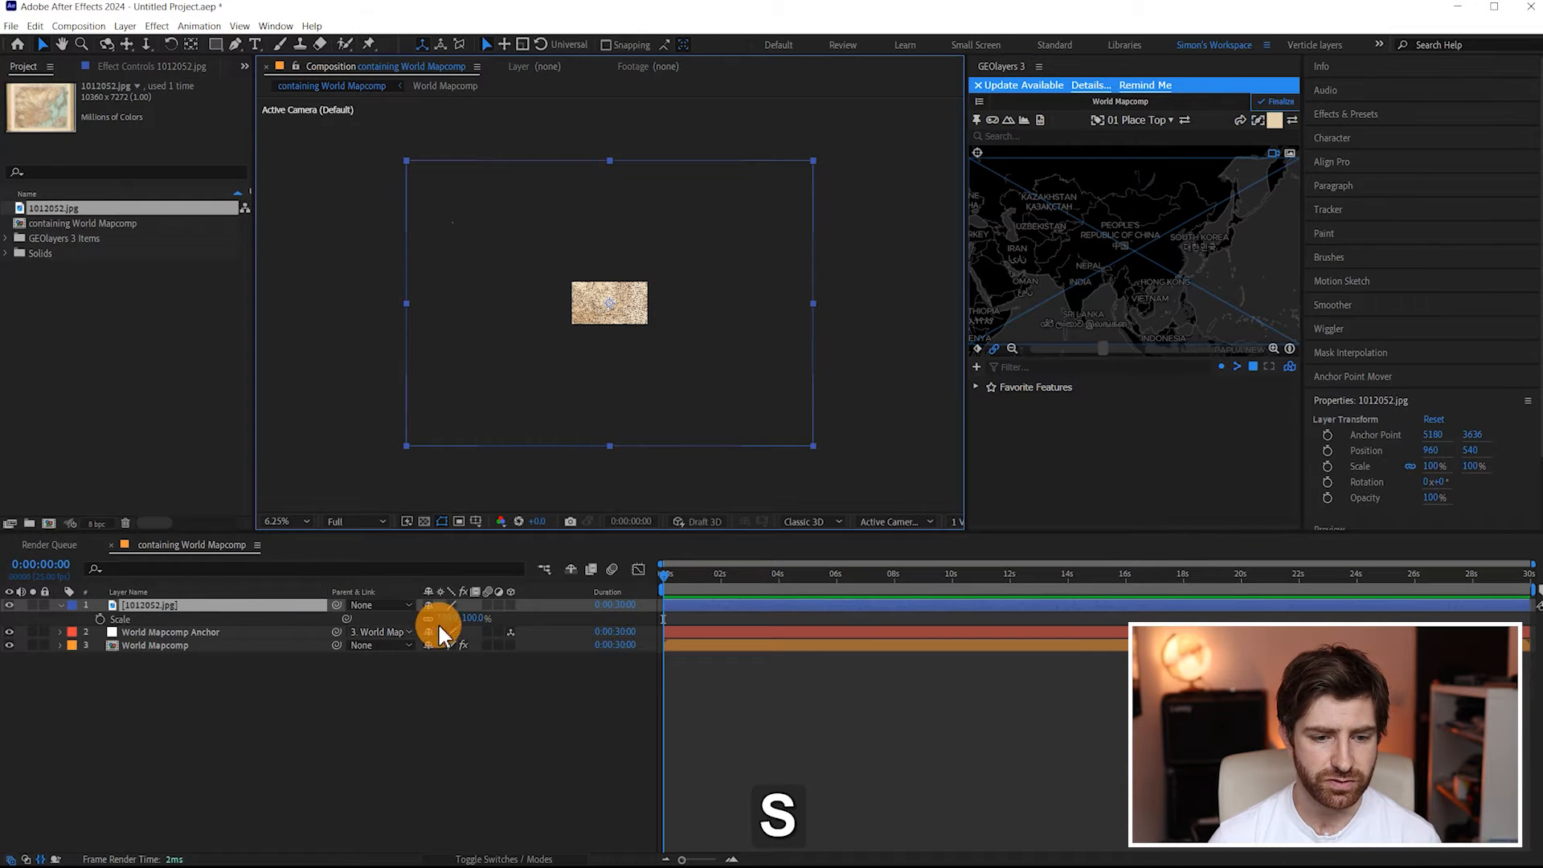
{"action": "left_click_drag", "start_coordinate": [446, 619], "coordinate": [384, 618]}
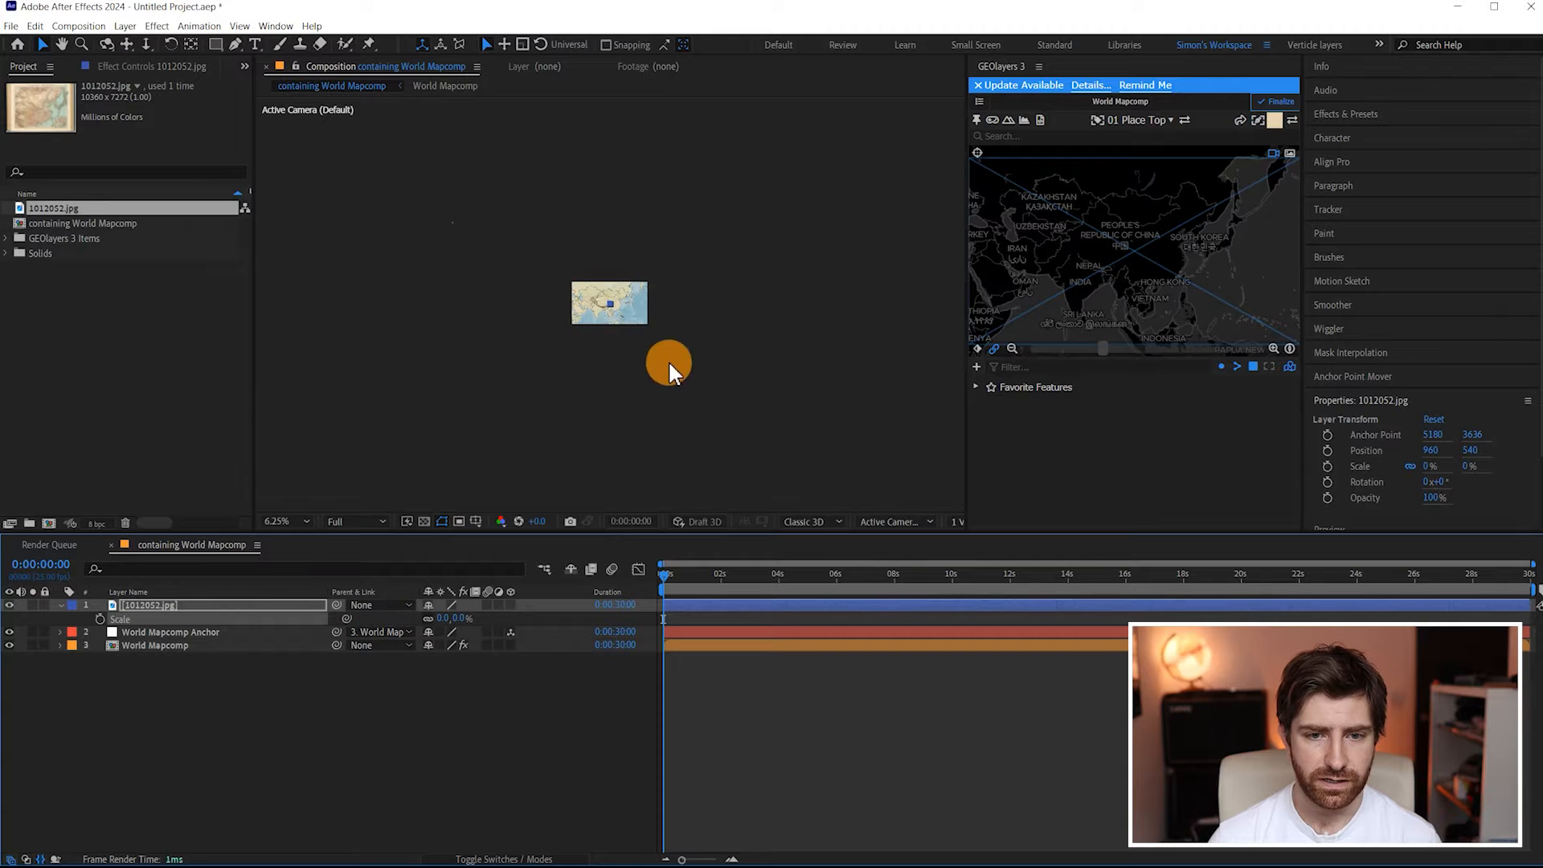
{"action": "scroll", "coordinate": [665, 337], "scroll_direction": "up", "scroll_amount": 2}
{"action": "key", "text": "ctrl+z"}
{"action": "left_click_drag", "start_coordinate": [446, 623], "coordinate": [386, 627]}
{"action": "key", "text": "ctrl+z"}
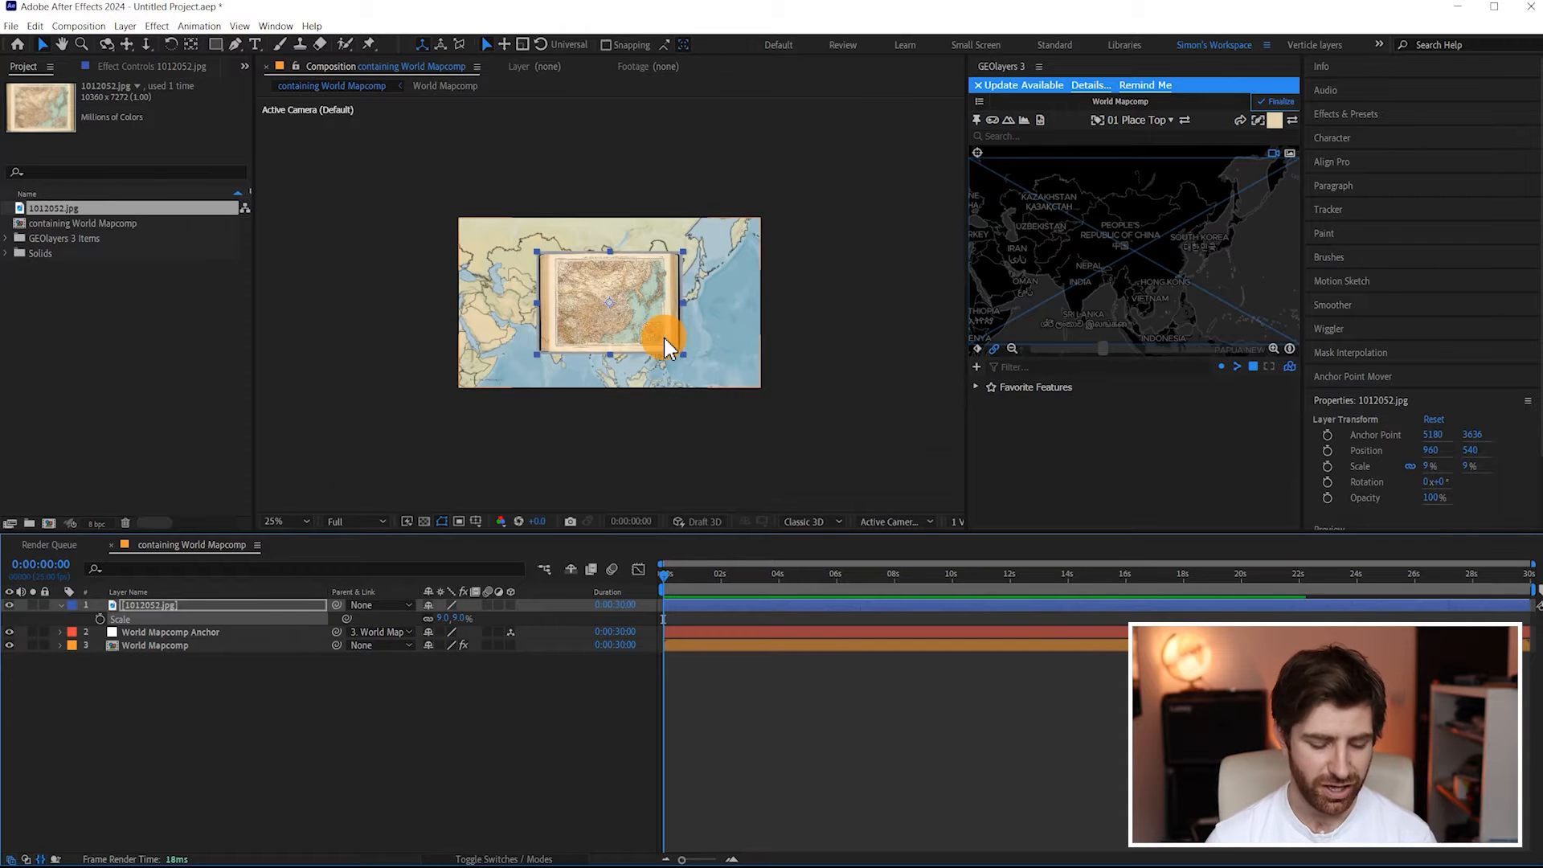
Set the 1012052.jpg layer's opacity to 50%
{"action": "key", "text": "t"}
{"action": "scroll", "coordinate": [631, 334], "scroll_direction": "up", "scroll_amount": 2}
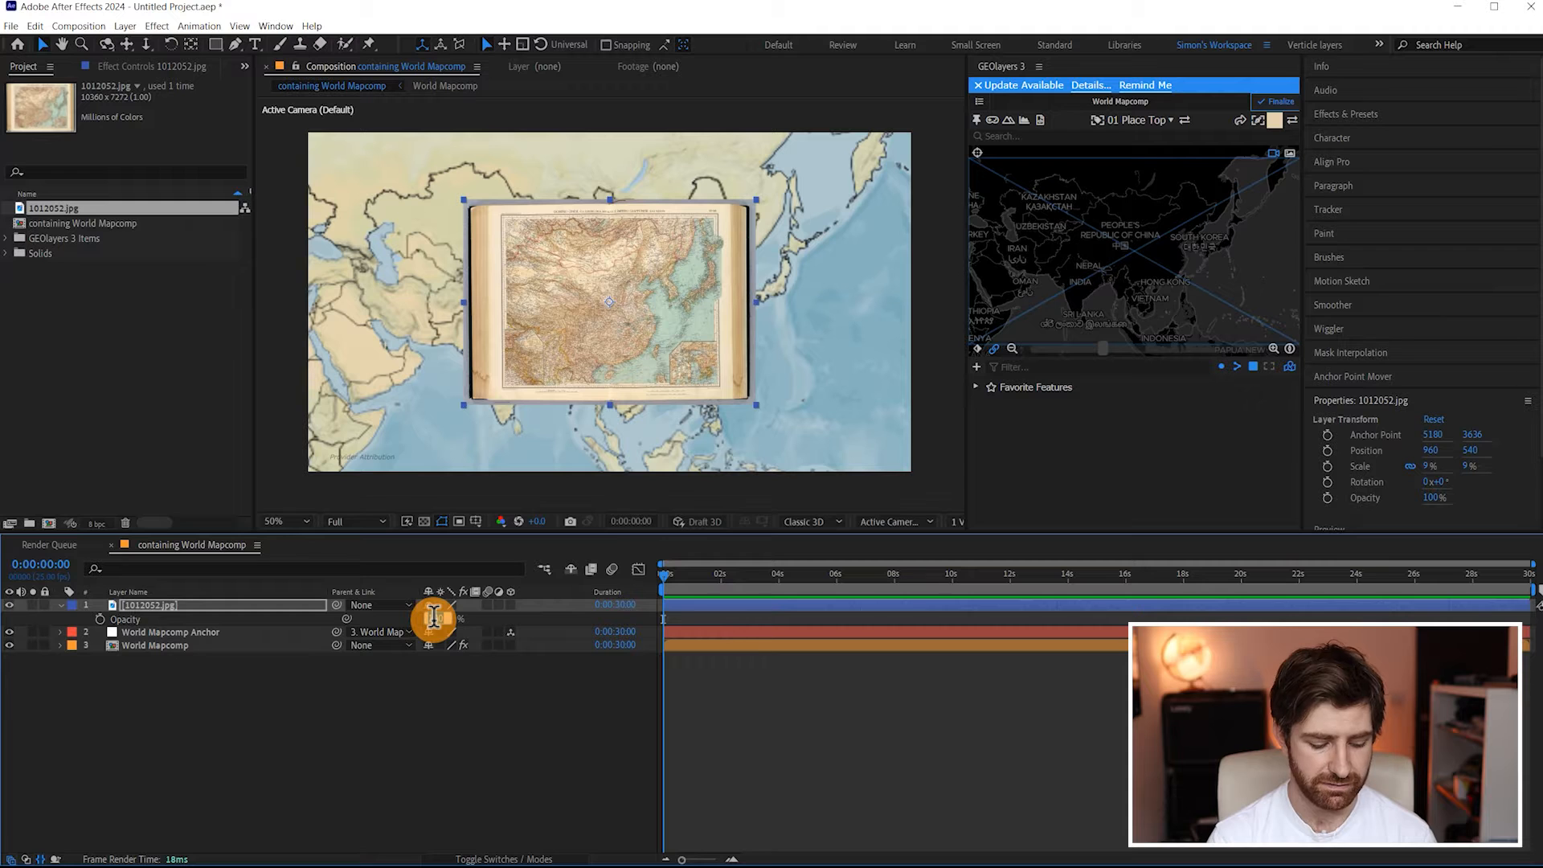
{"action": "type", "text": "50"}
{"action": "key", "text": "Return"}
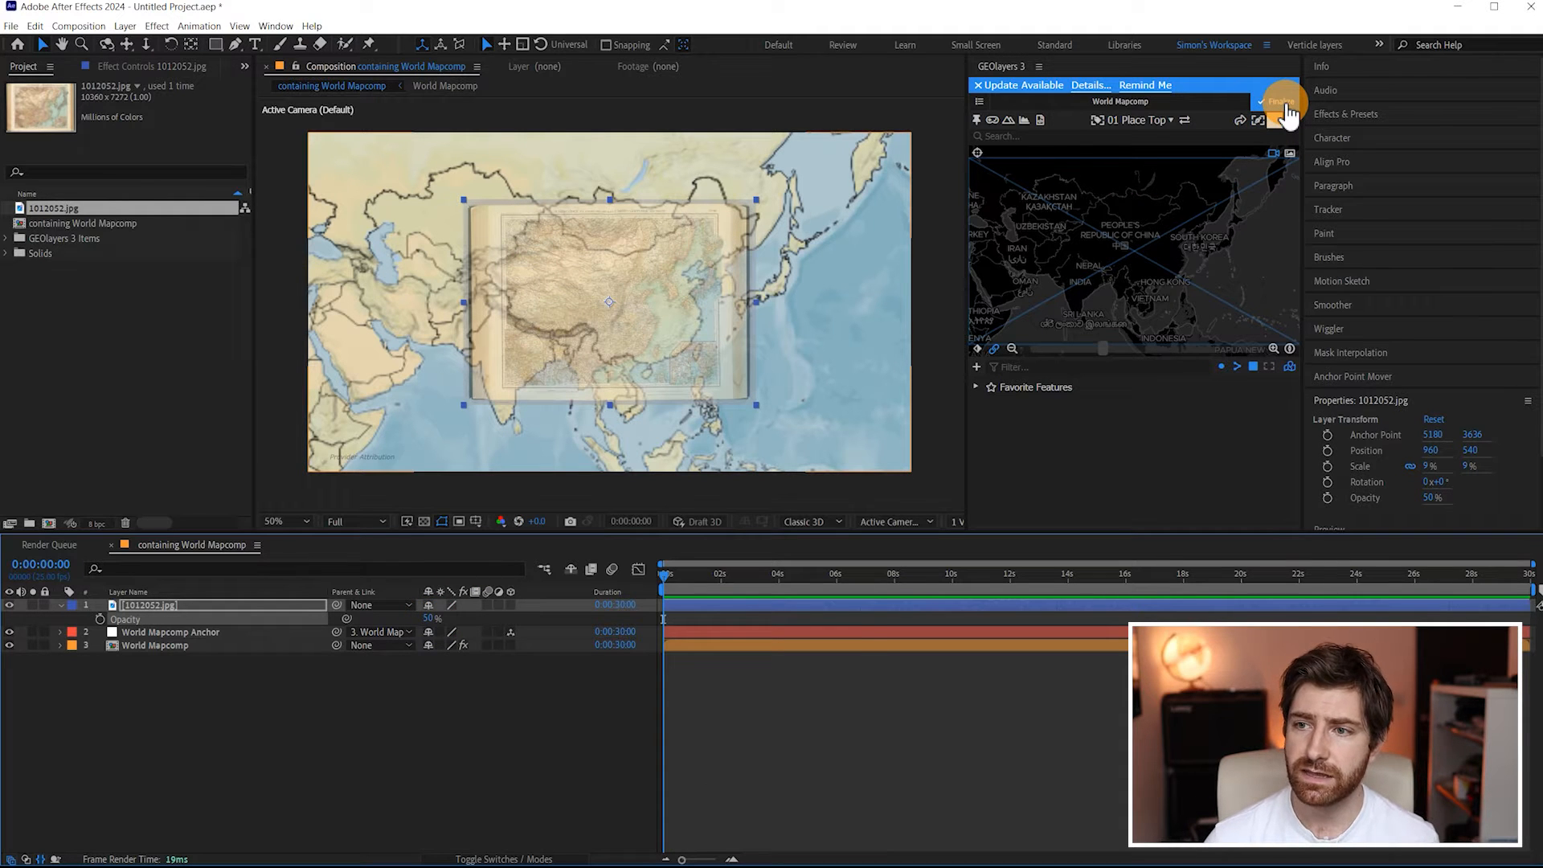
Finalize the current frame of the World Mapcomp and move the 1012052.jpg layer to about 1149.5, 524.5
{"action": "left_click", "coordinate": [1282, 106], "text": "ctrl"}
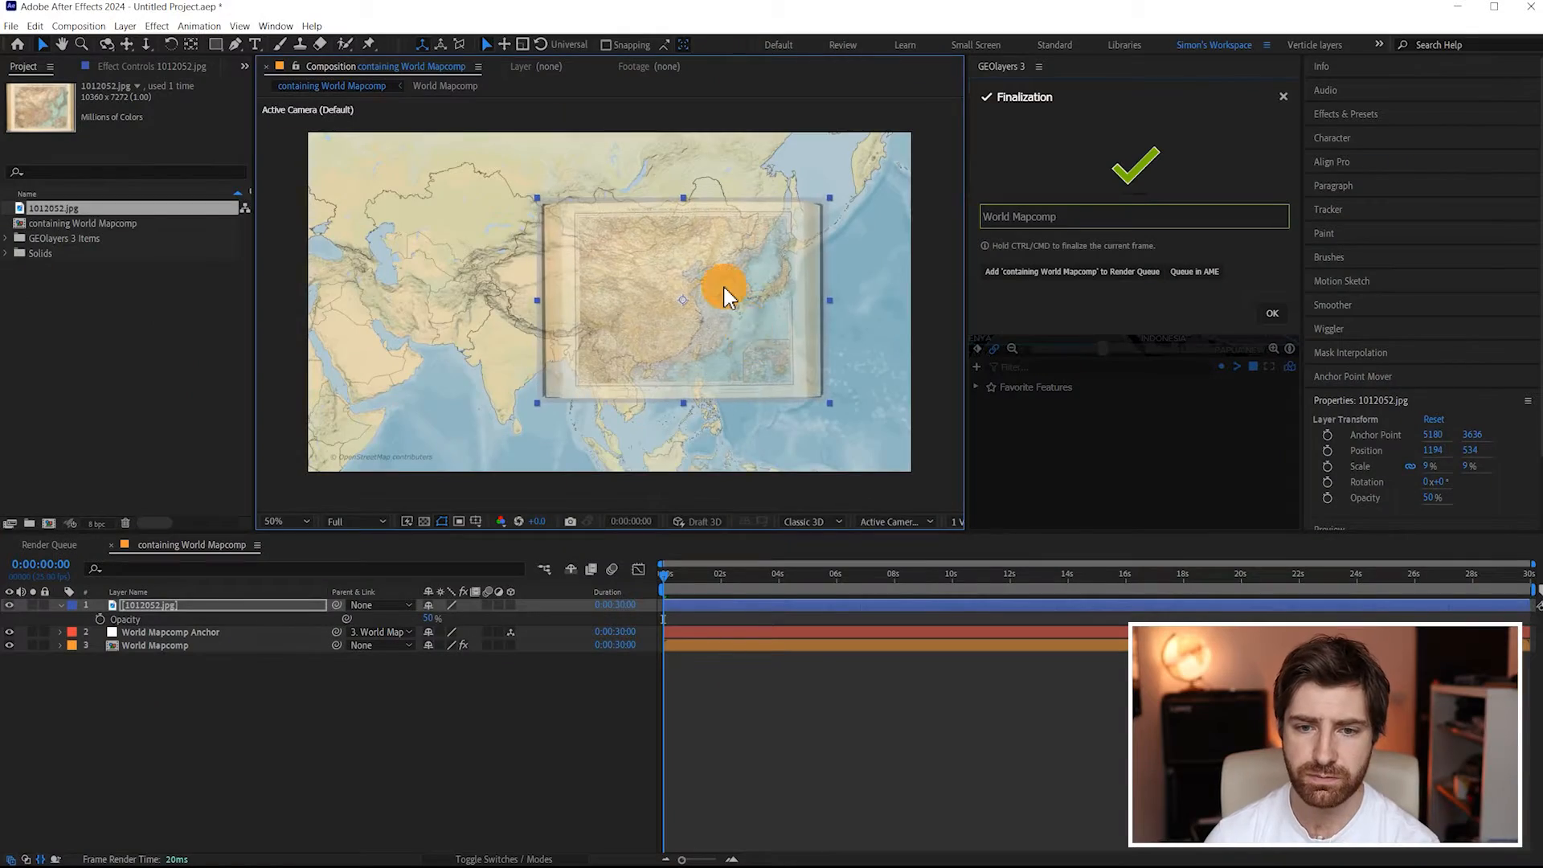
{"action": "scroll", "coordinate": [727, 289], "scroll_direction": "up", "scroll_amount": 2}
{"action": "left_click_drag", "start_coordinate": [755, 306], "coordinate": [162, 321]}
{"action": "left_click_drag", "start_coordinate": [647, 316], "coordinate": [537, 299]}
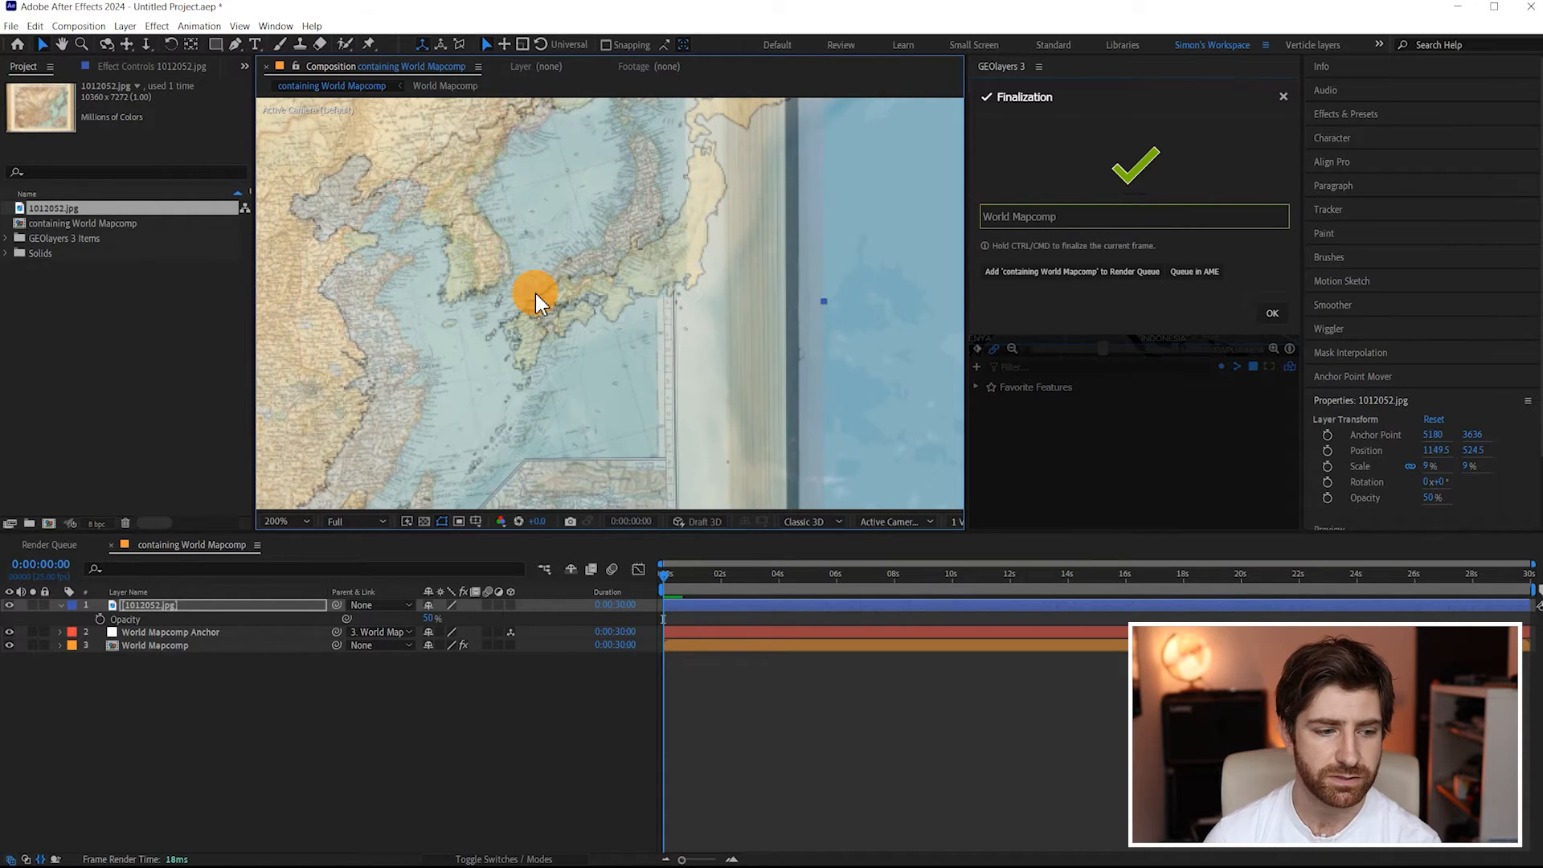
Solo the 1012052.jpg layer and move its anchor point onto the southeastern tip of Korea
{"action": "left_click", "coordinate": [33, 606]}
{"action": "left_click", "coordinate": [485, 325]}
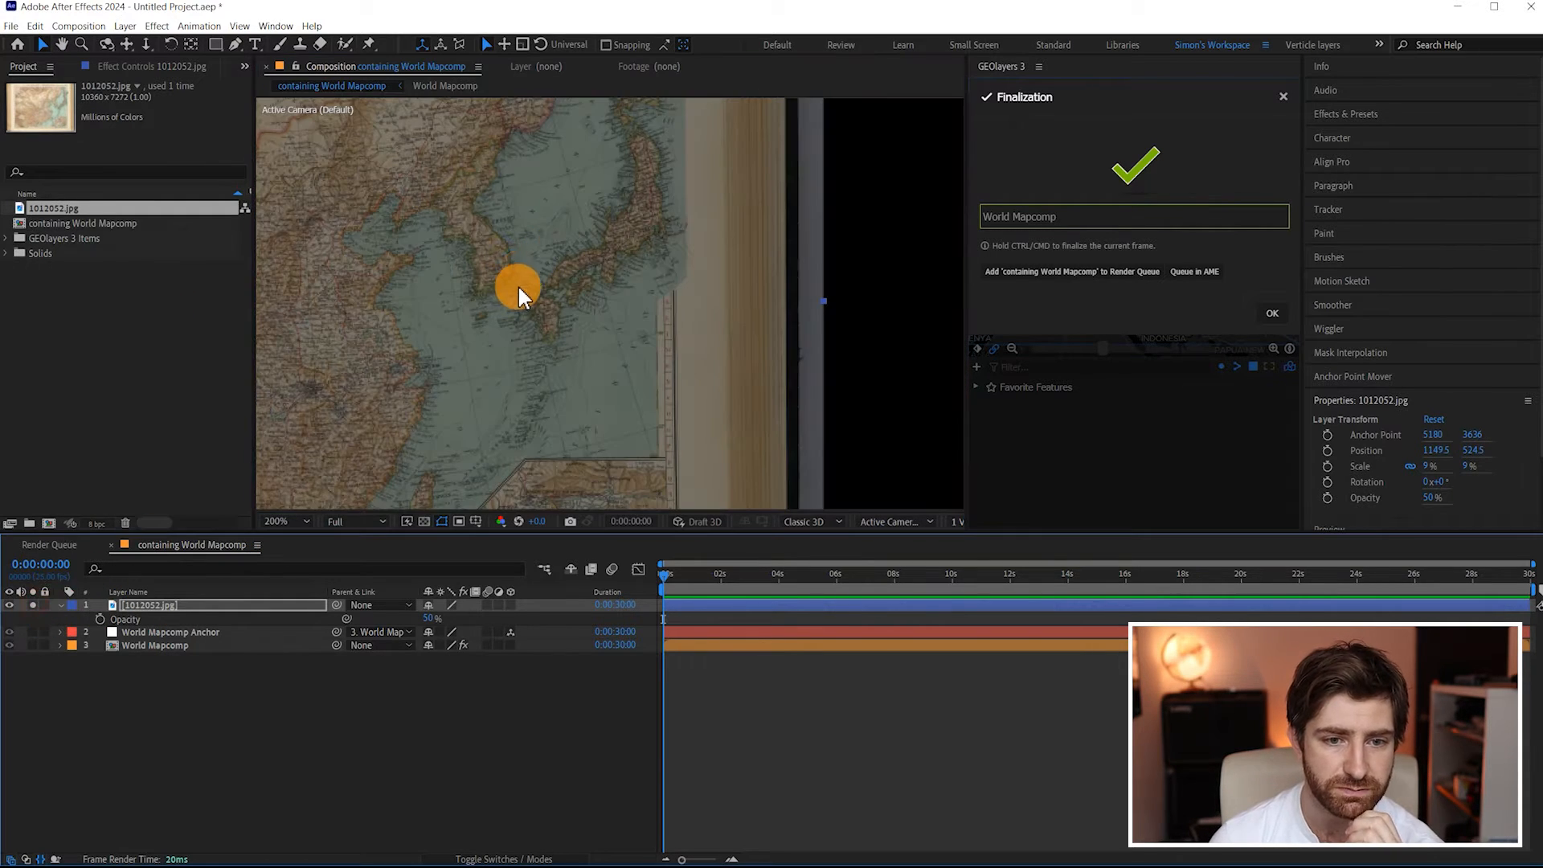
{"action": "key", "text": "y"}
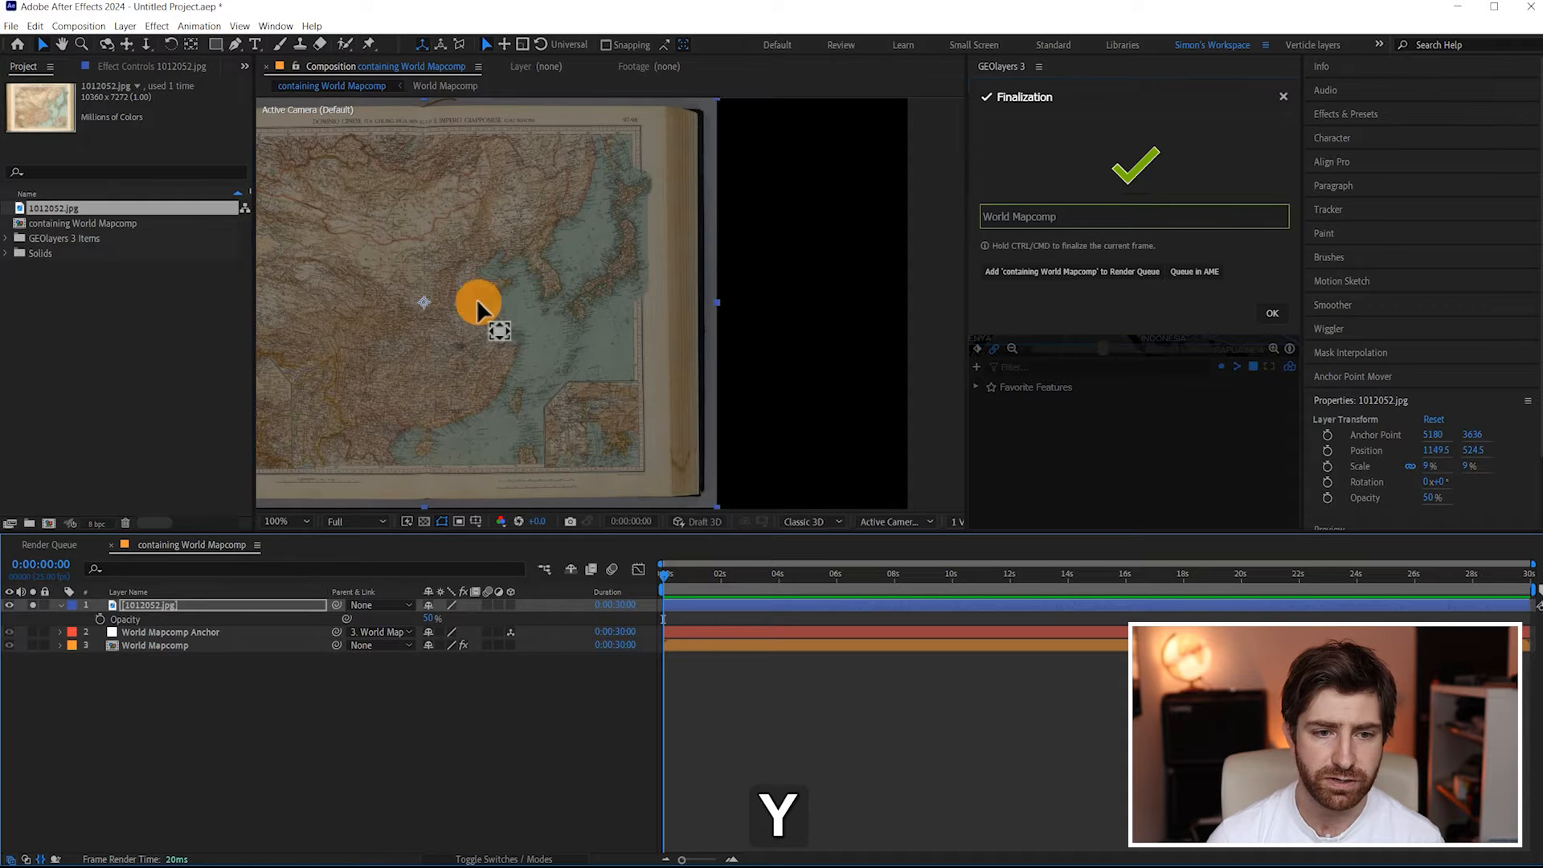
{"action": "key", "text": "comma"}
{"action": "left_click_drag", "start_coordinate": [424, 300], "coordinate": [529, 286]}
{"action": "scroll", "coordinate": [559, 293], "scroll_direction": "up", "scroll_amount": 3}
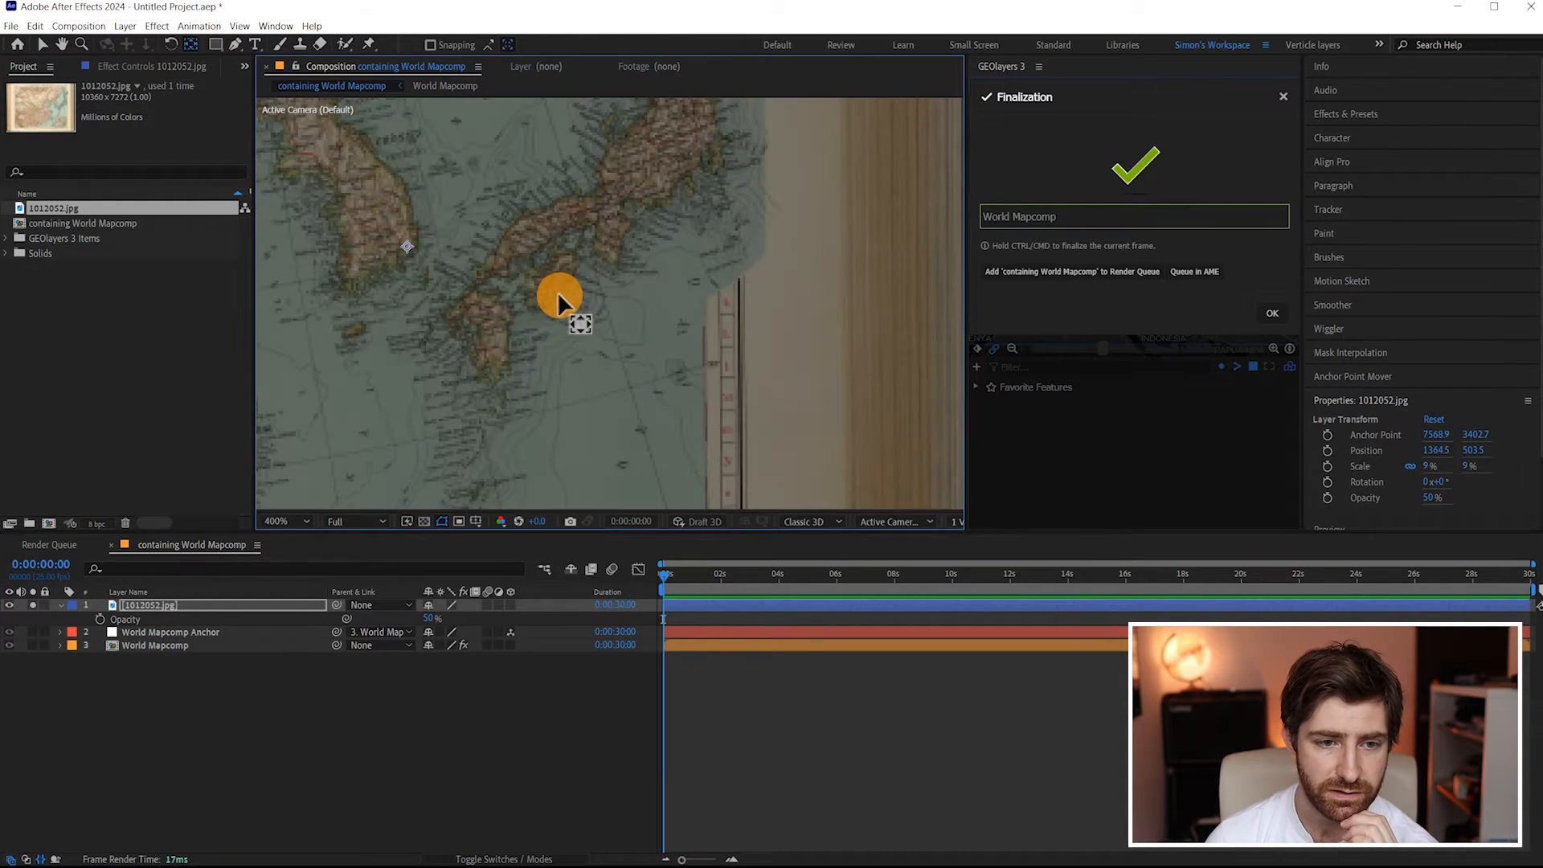
{"action": "left_click_drag", "start_coordinate": [421, 269], "coordinate": [888, 301]}
{"action": "left_click_drag", "start_coordinate": [672, 229], "coordinate": [689, 245]}
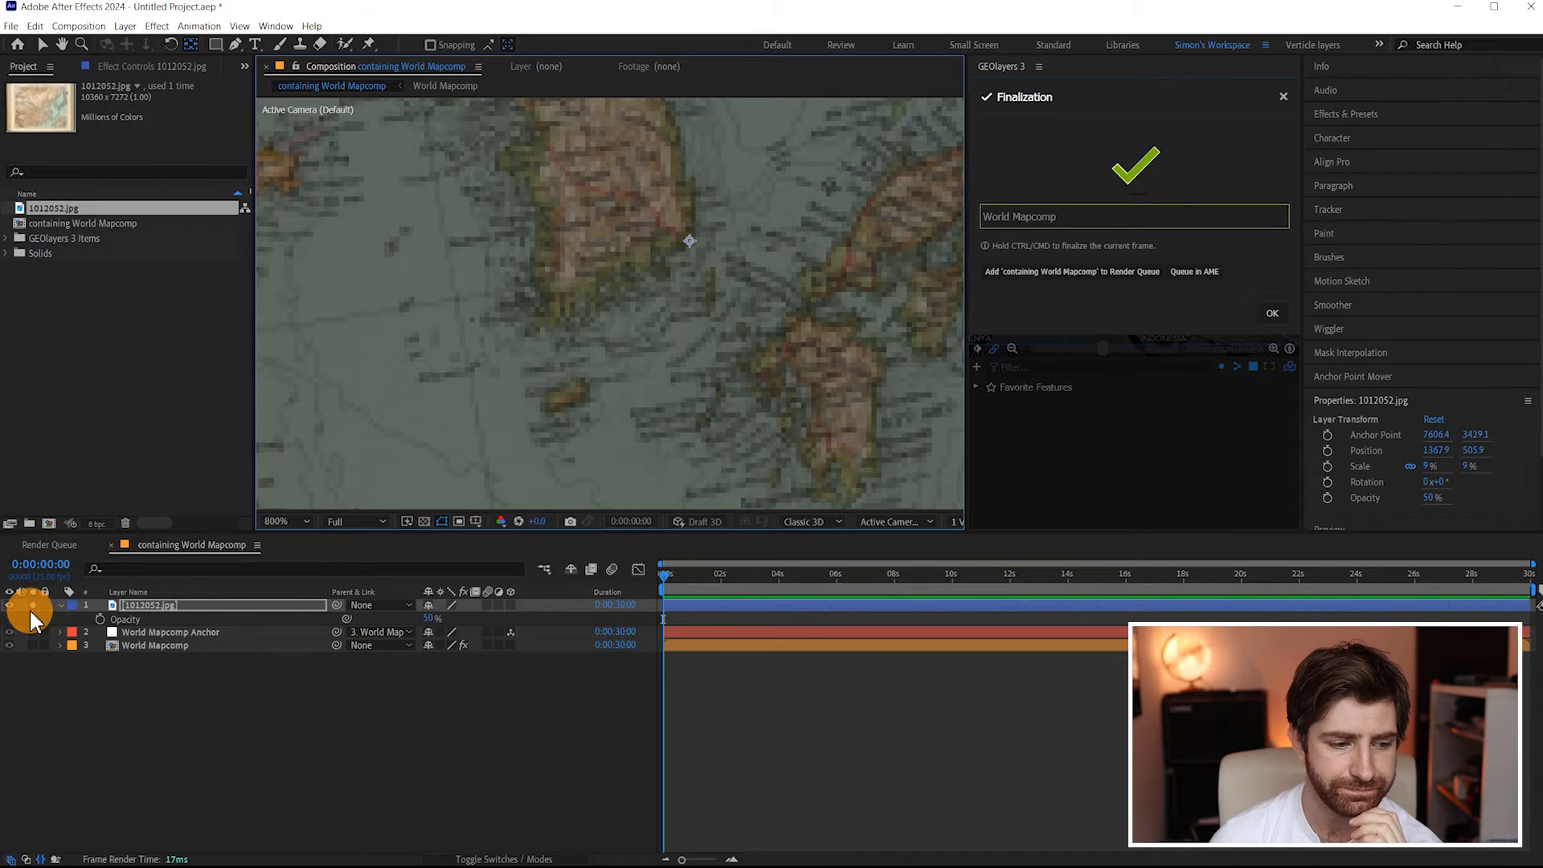
Unsolo the old map layer and shift it to about 1357, 509 so Korea's tip meets the one on the base map
{"action": "key", "text": "comma"}
{"action": "left_click", "coordinate": [784, 241]}
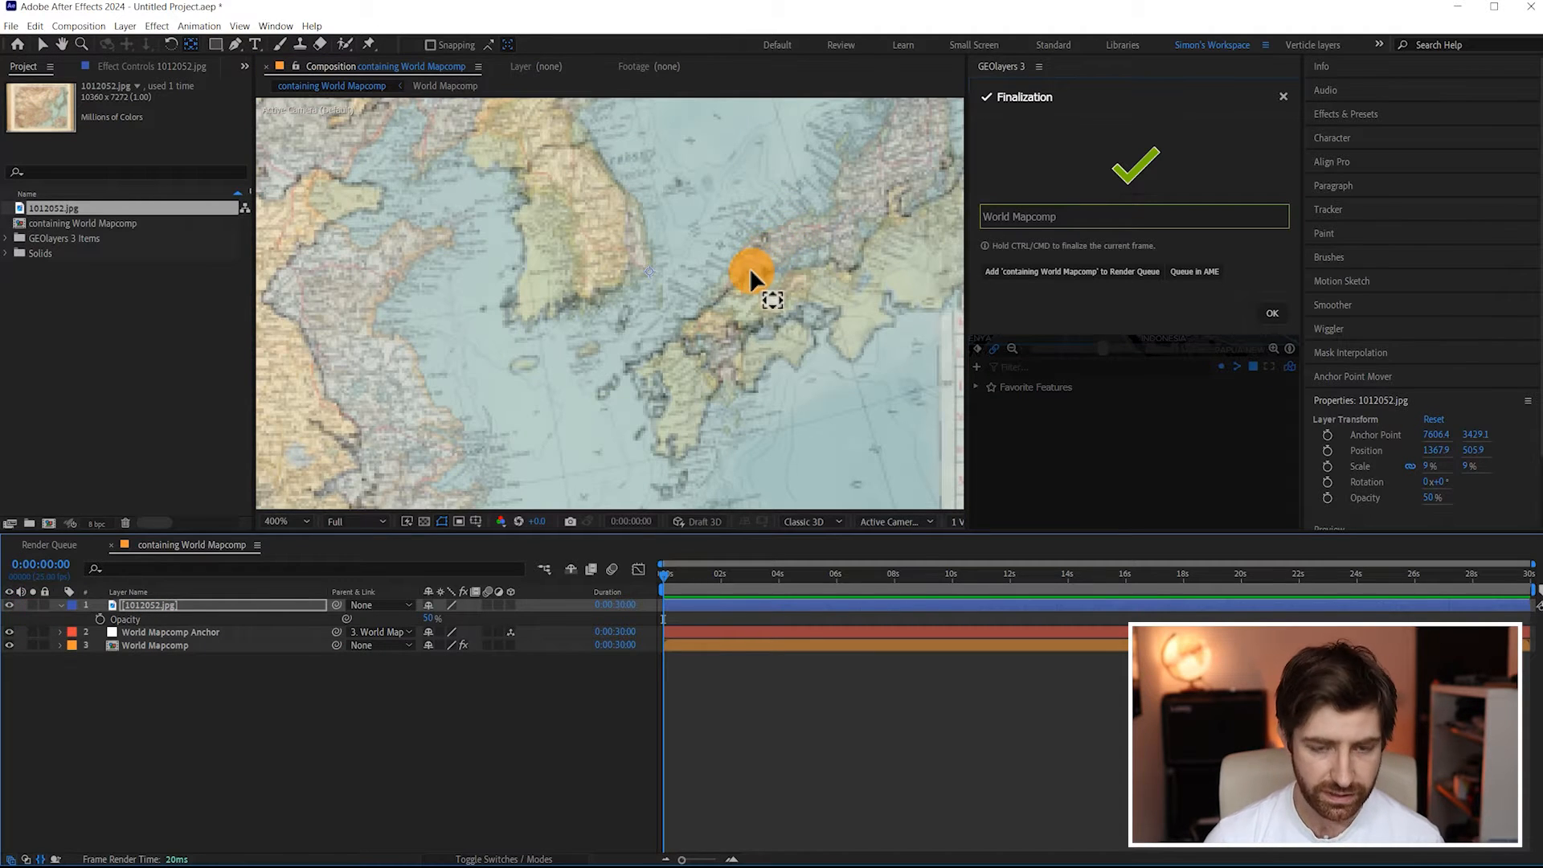
{"action": "left_click_drag", "start_coordinate": [737, 291], "coordinate": [706, 299]}
{"action": "scroll", "coordinate": [631, 274], "scroll_direction": "down", "scroll_amount": 2}
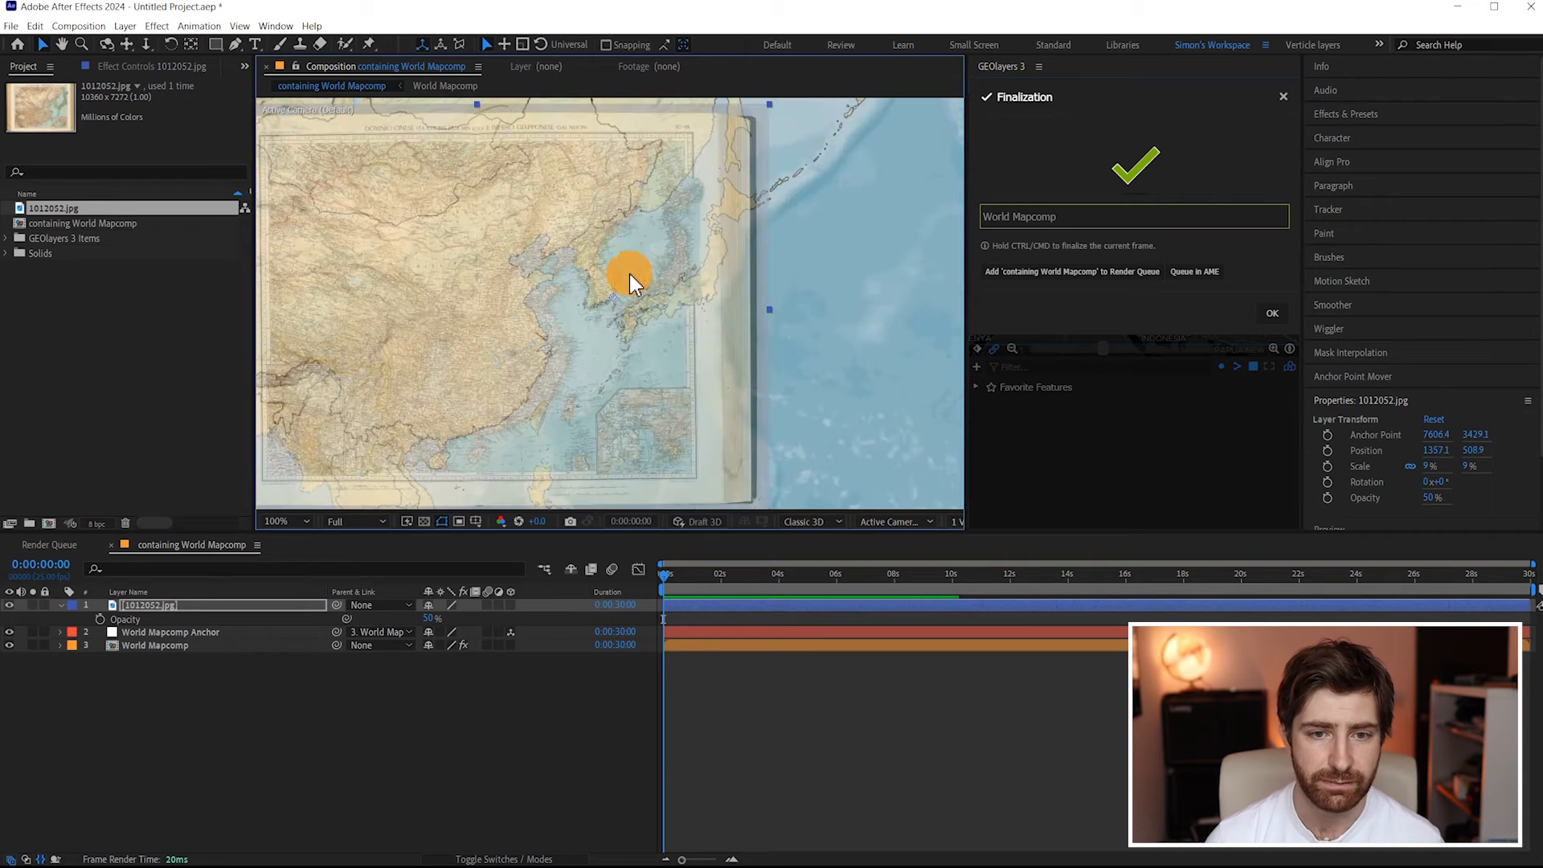
Scale the old map layer to 12.1% and rotate it to 13° around Korea to match the coastlines
{"action": "key", "text": "s"}
{"action": "left_click_drag", "start_coordinate": [444, 619], "coordinate": [435, 621]}
{"action": "left_click_drag", "start_coordinate": [456, 619], "coordinate": [463, 619]}
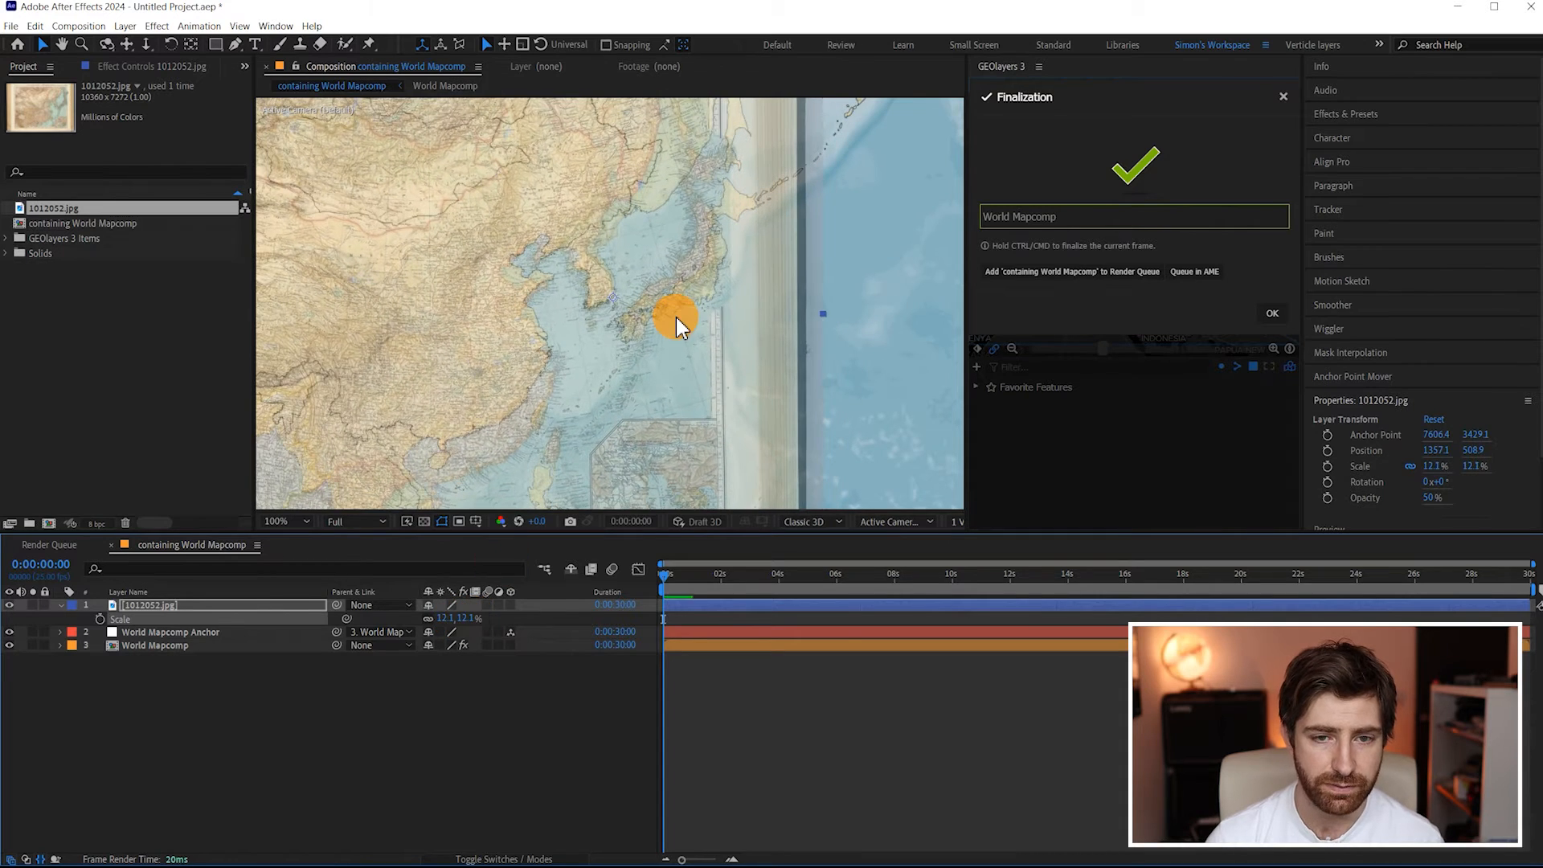
{"action": "key", "text": "w"}
{"action": "left_click_drag", "start_coordinate": [720, 248], "coordinate": [784, 268]}
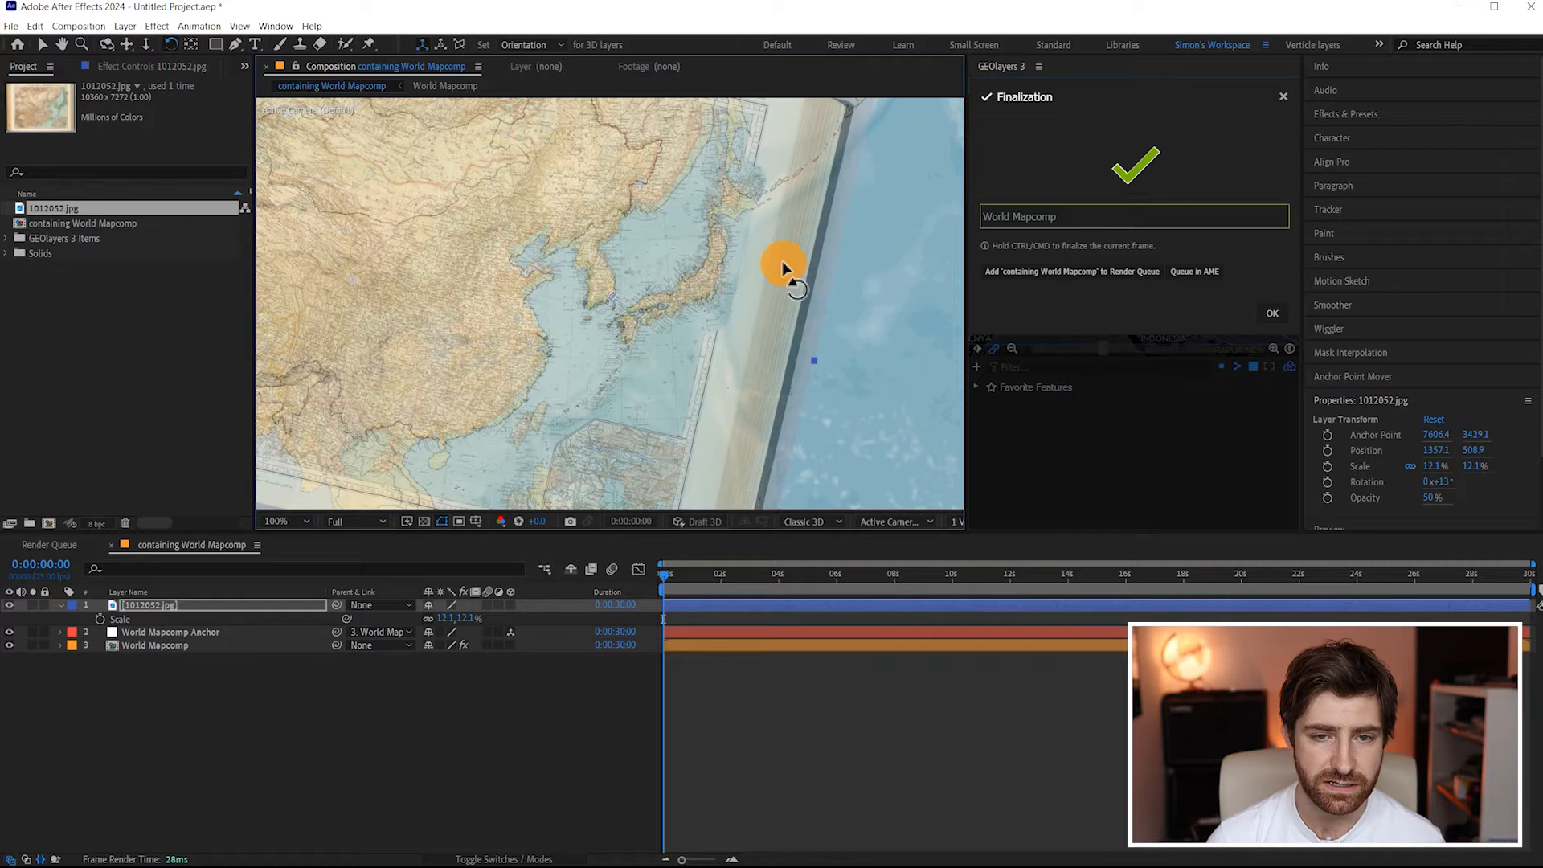
Reduce the old map layer's scale to 11.4%
{"action": "key", "text": "s"}
{"action": "key", "text": "s"}
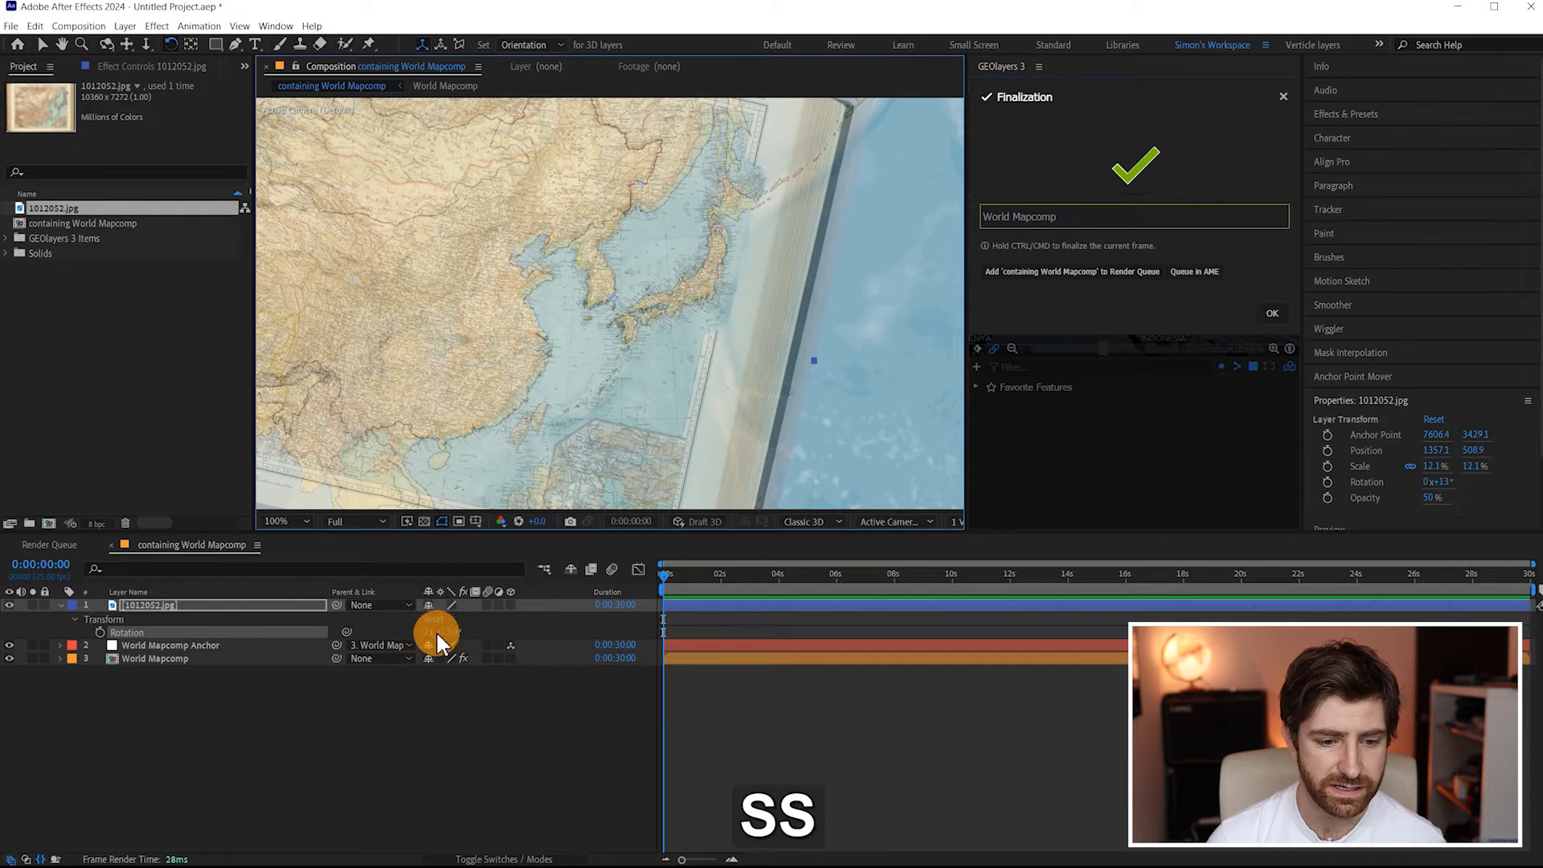
{"action": "key", "text": "s"}
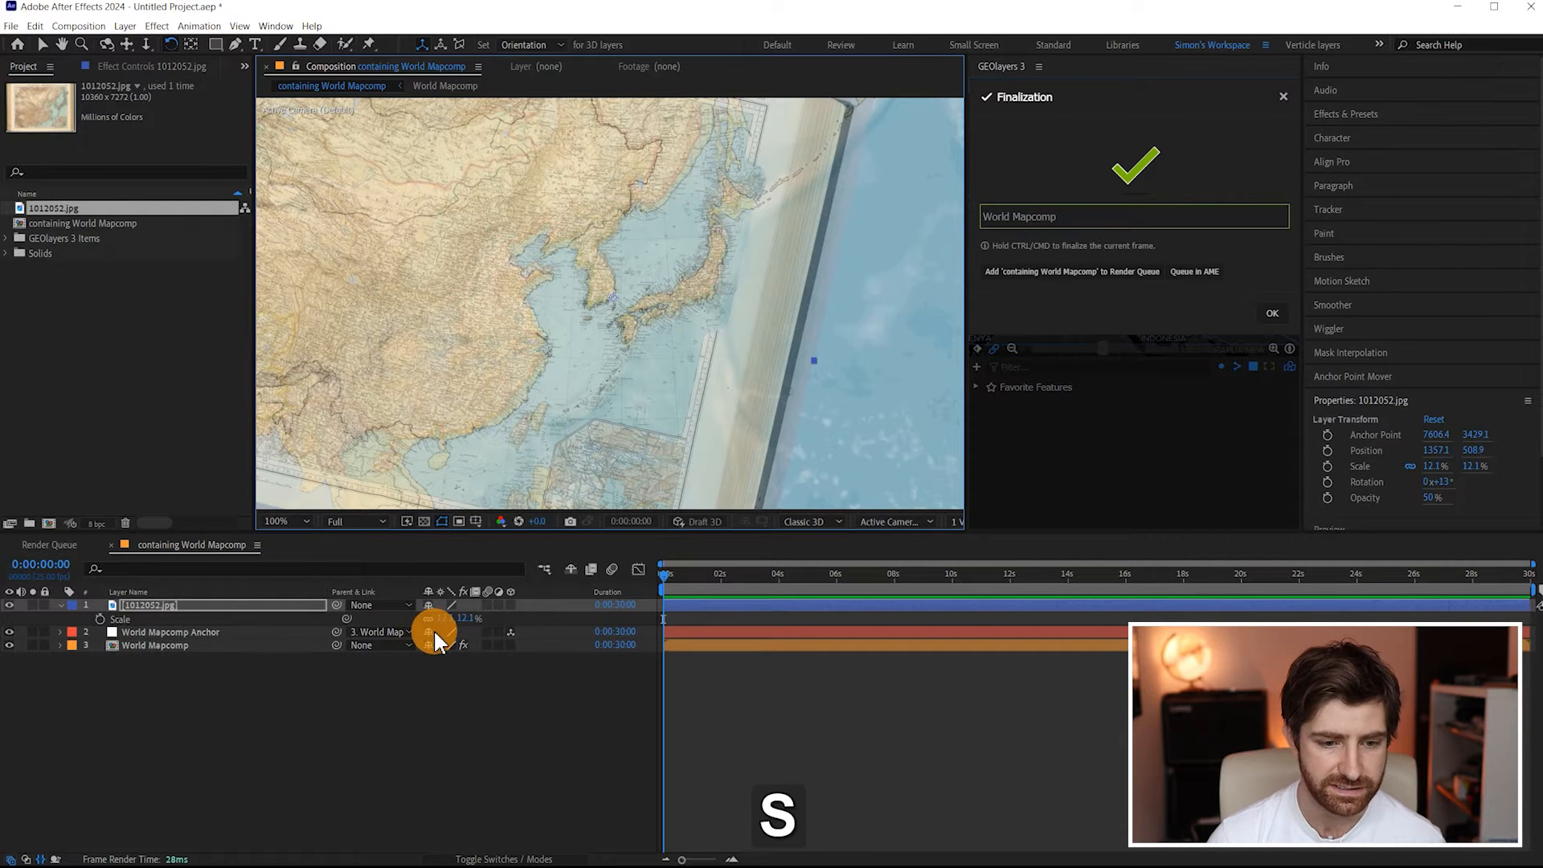
{"action": "left_click_drag", "start_coordinate": [441, 623], "coordinate": [435, 617]}
{"action": "scroll", "coordinate": [656, 354], "scroll_direction": "down", "scroll_amount": 1}
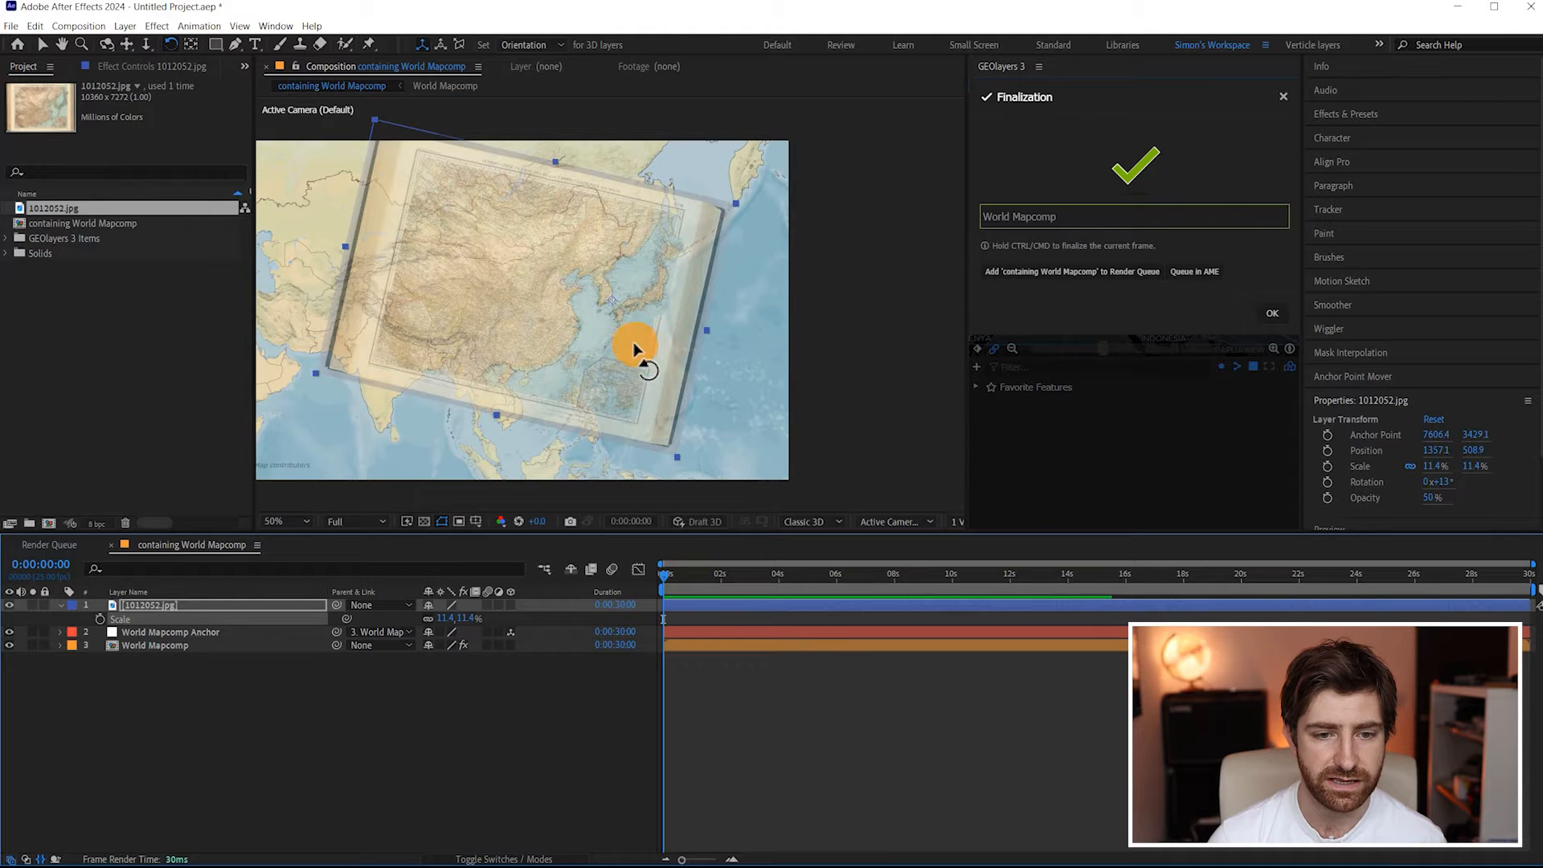
Rotate the old map layer to 11.5° and nudge it to position 1369.1, 504.9
{"action": "key", "text": "w"}
{"action": "left_click_drag", "start_coordinate": [457, 312], "coordinate": [571, 324]}
{"action": "key", "text": "Right"}
{"action": "key", "text": "Right"}
{"action": "key", "text": "Right"}
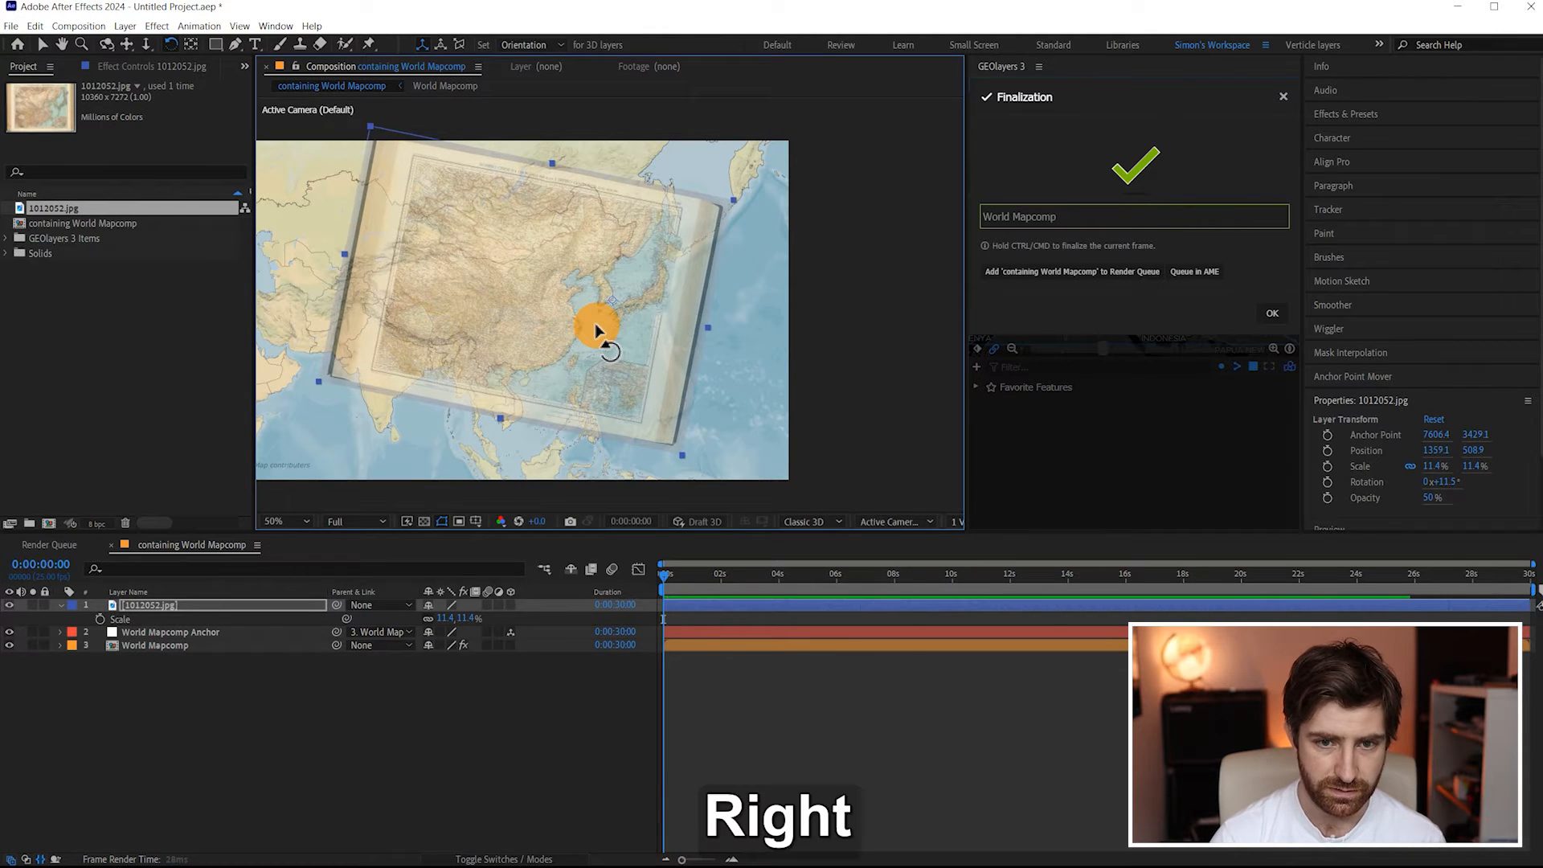
{"action": "key", "text": "Up"}
{"action": "key", "text": "Down"}
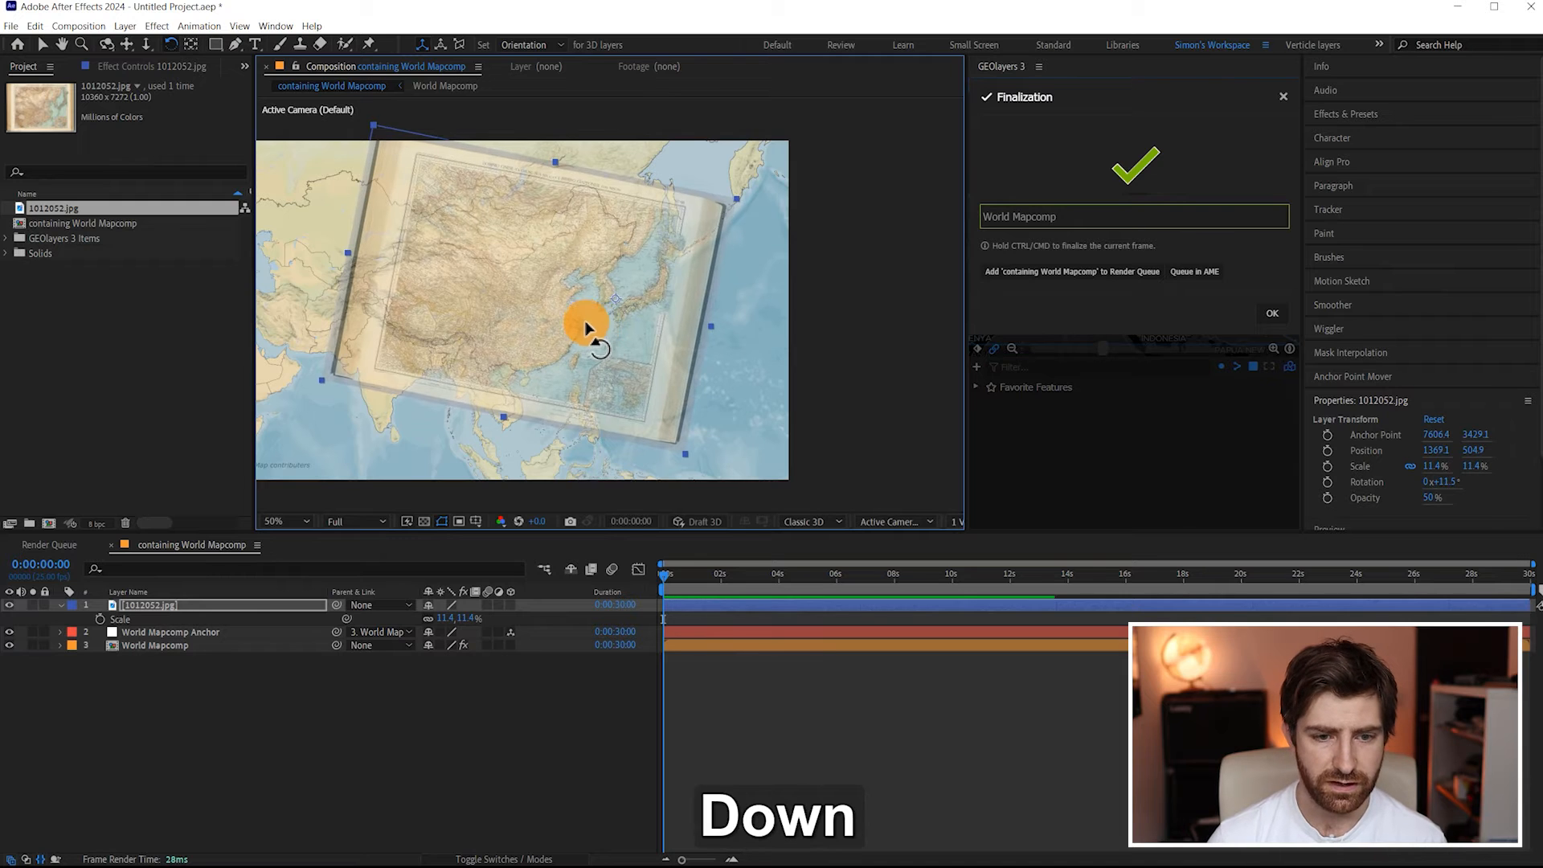
Set the old map layer's scale to 11.8% and its opacity to 100%
{"action": "key", "text": "s"}
{"action": "key", "text": "s"}
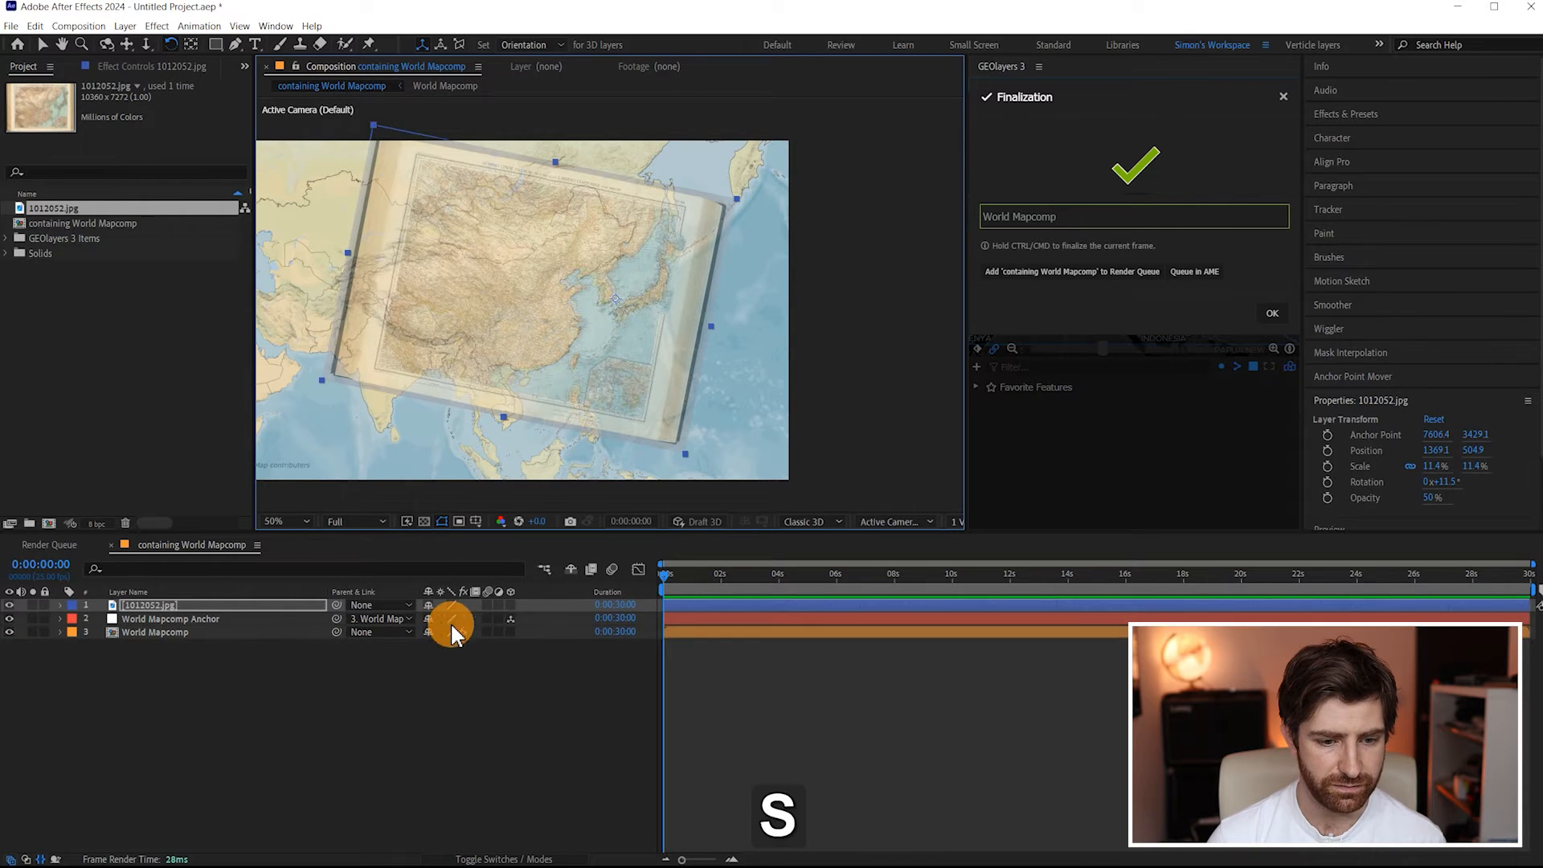
{"action": "key", "text": "s"}
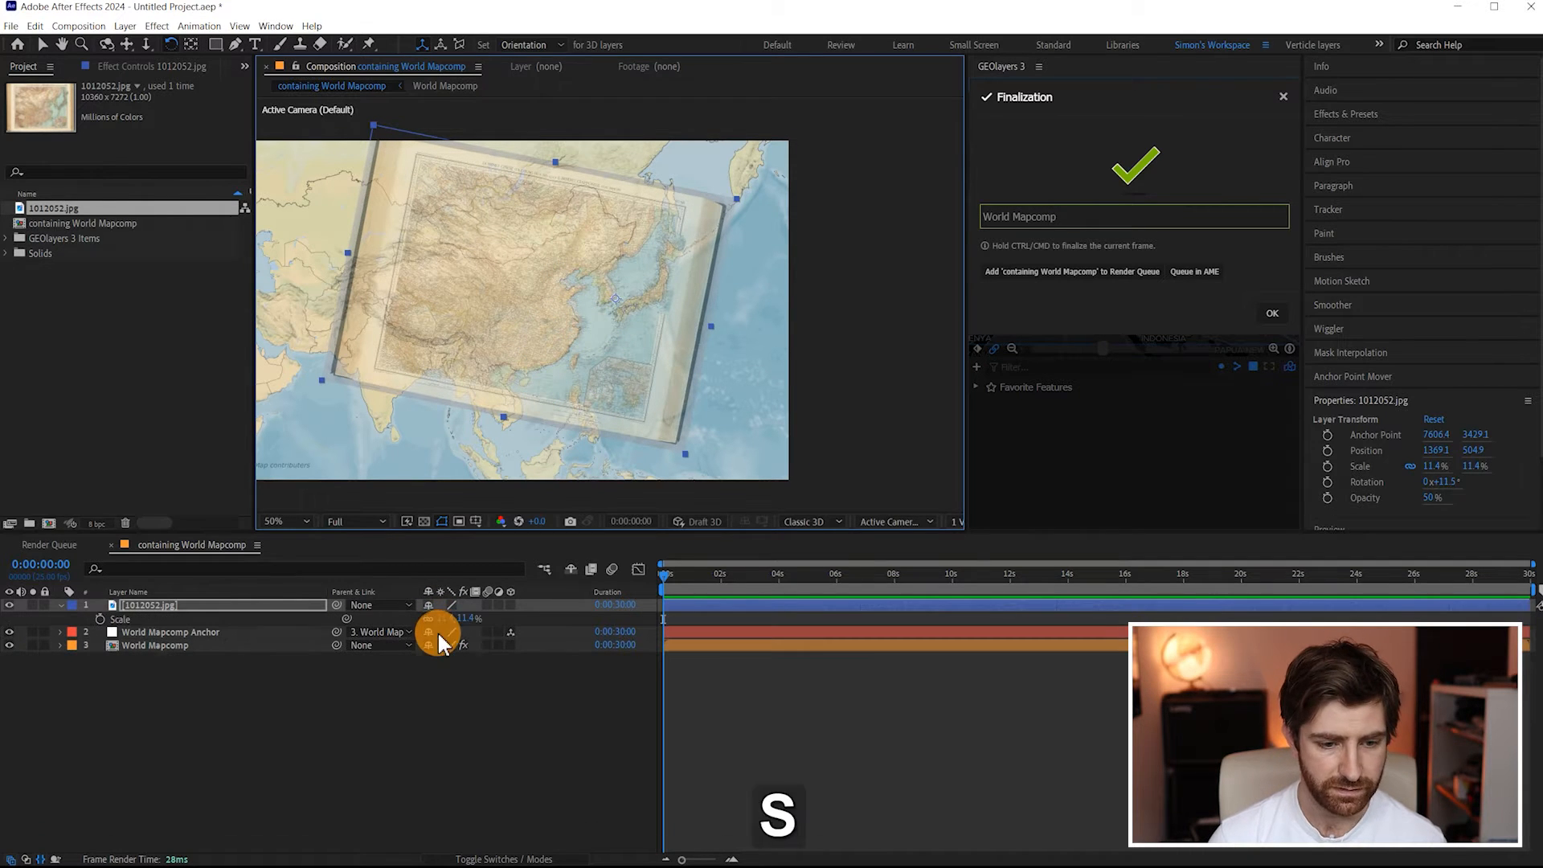
{"action": "left_click_drag", "start_coordinate": [441, 620], "coordinate": [440, 617]}
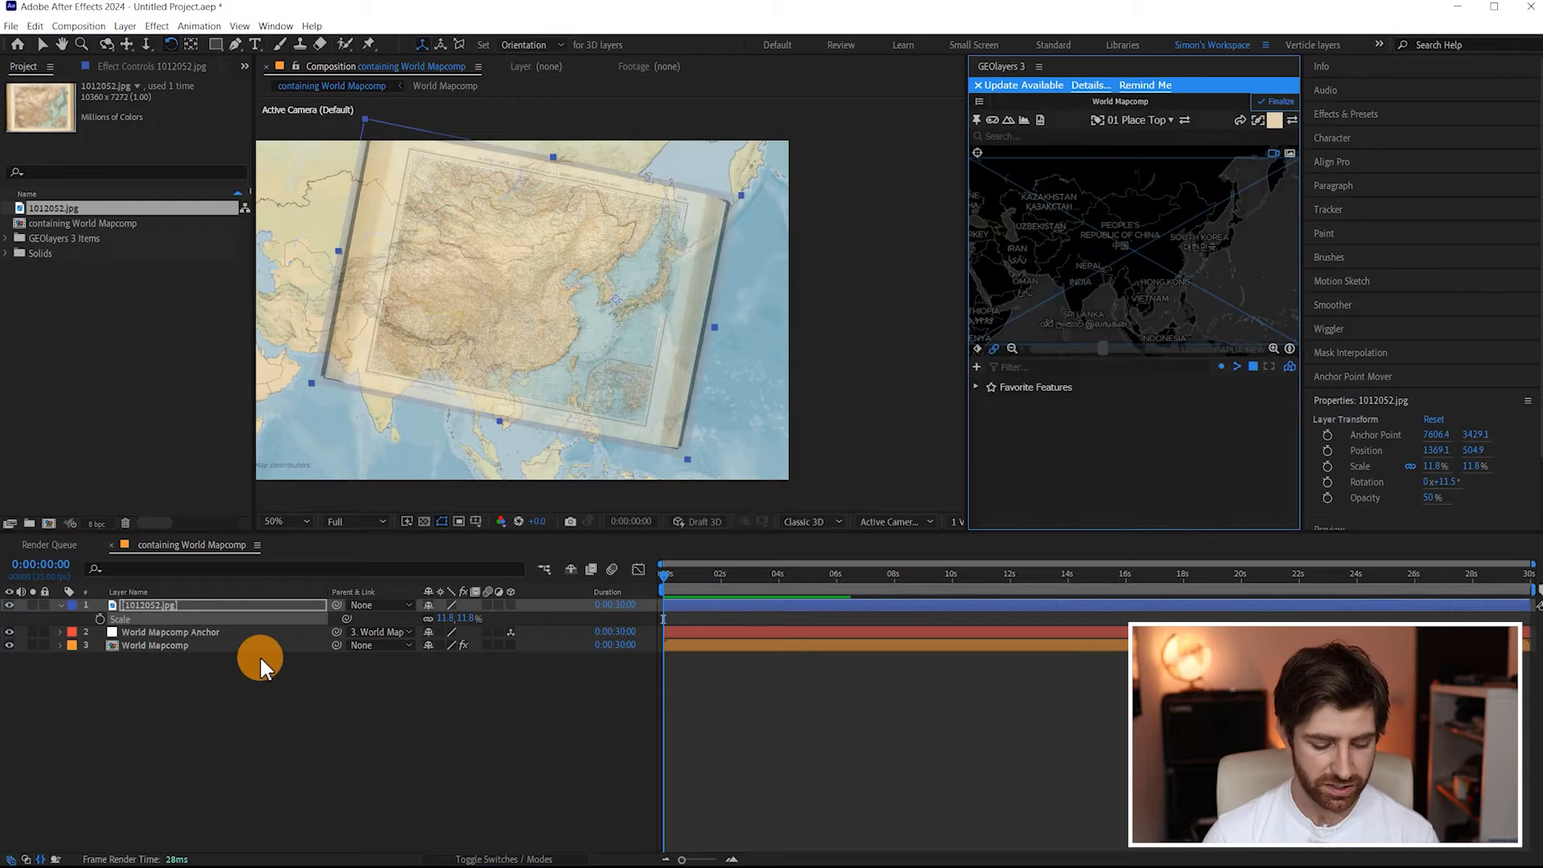
{"action": "key", "text": "t"}
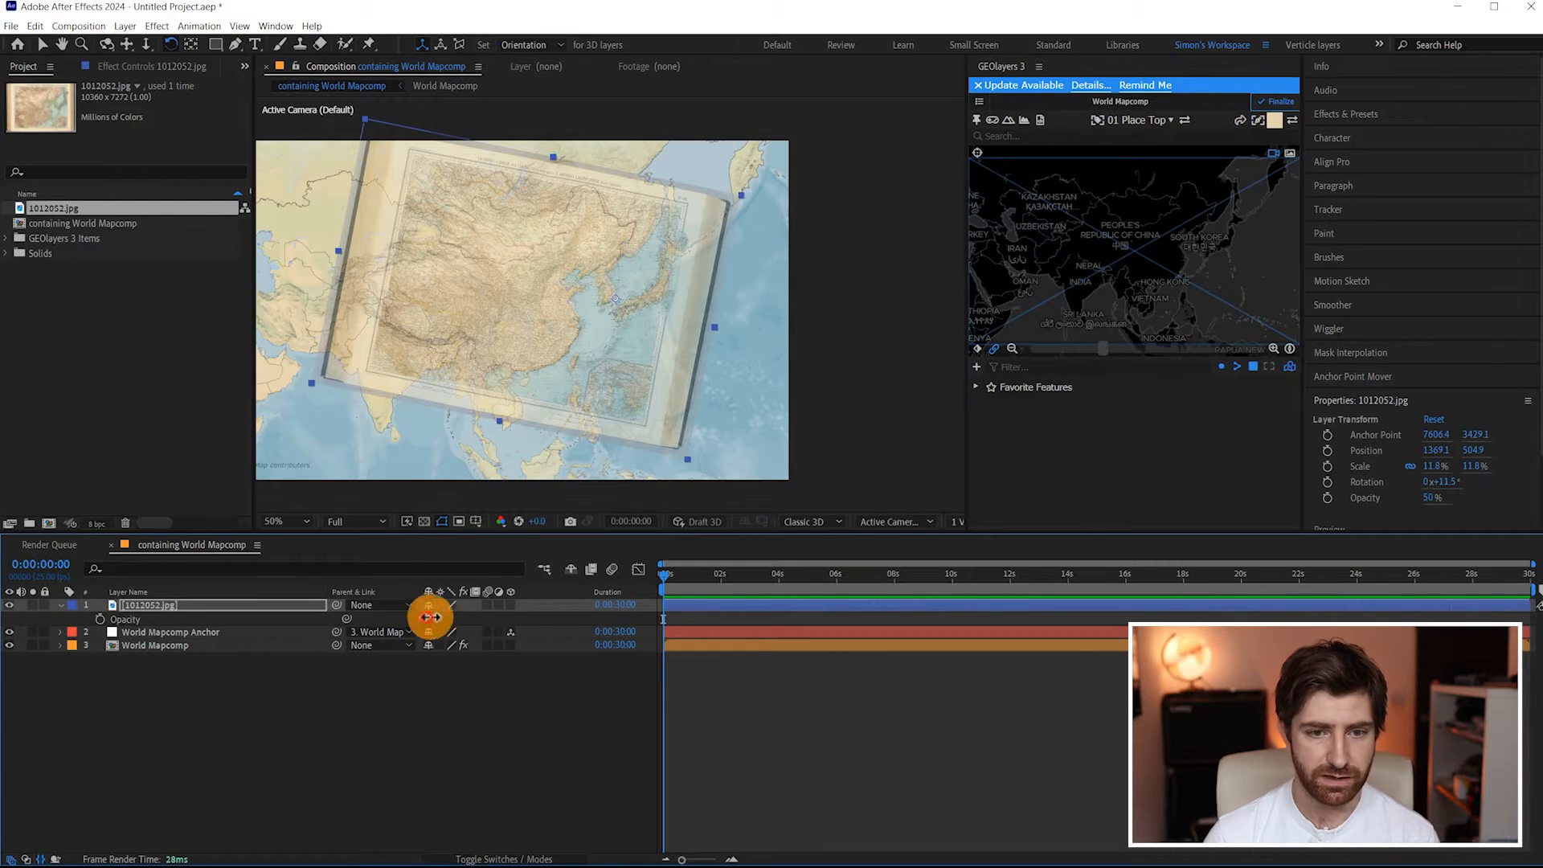
{"action": "left_click_drag", "start_coordinate": [430, 617], "coordinate": [773, 604]}
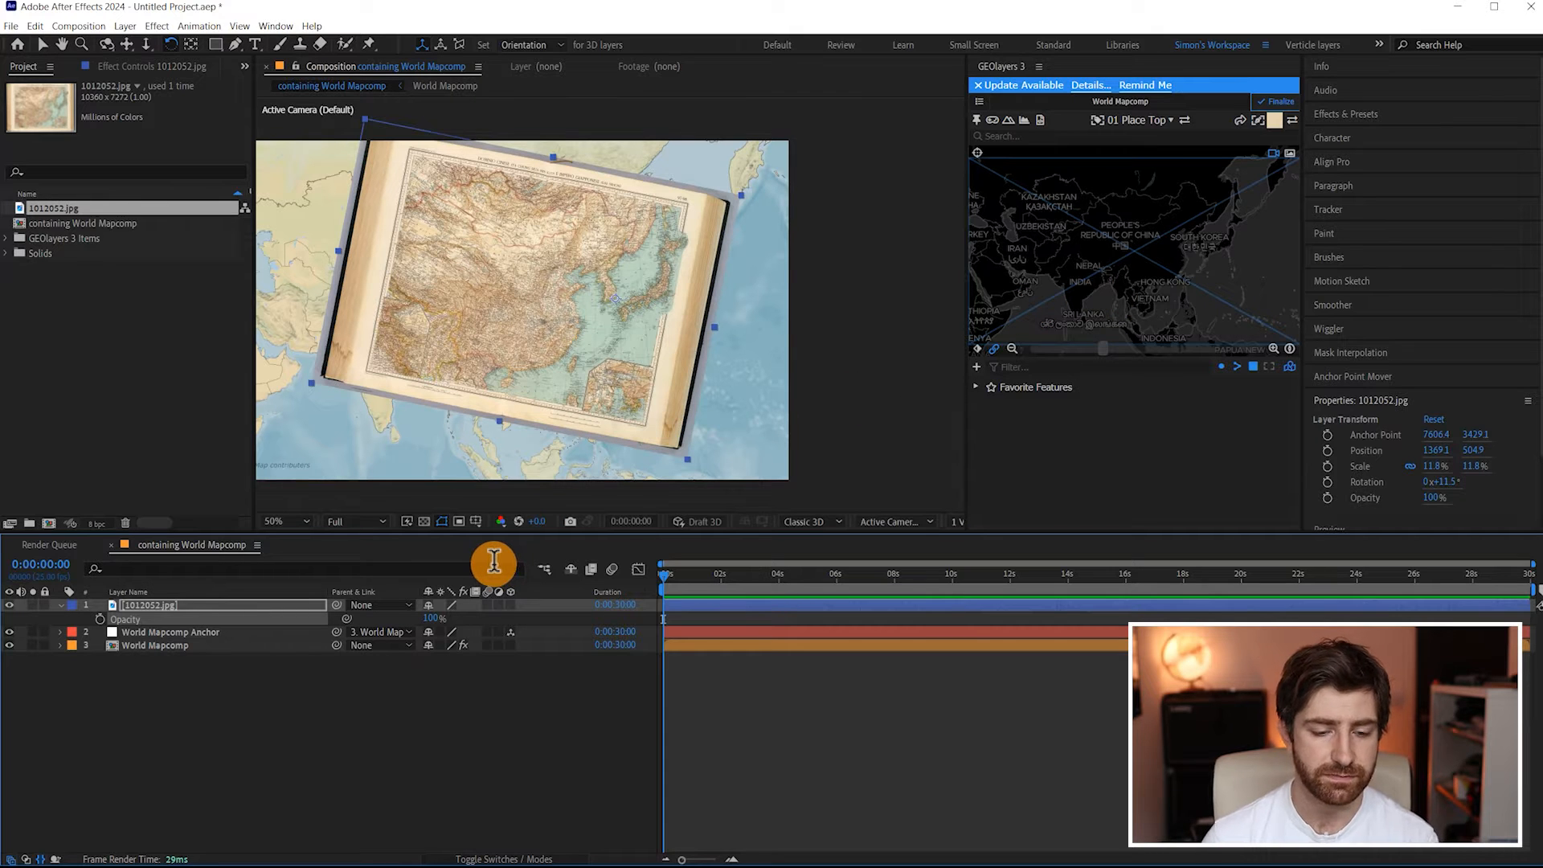
Make the 1012052.jpg layer 3D and parent it to the World Mapcomp Anchor layer
{"action": "left_click", "coordinate": [509, 604]}
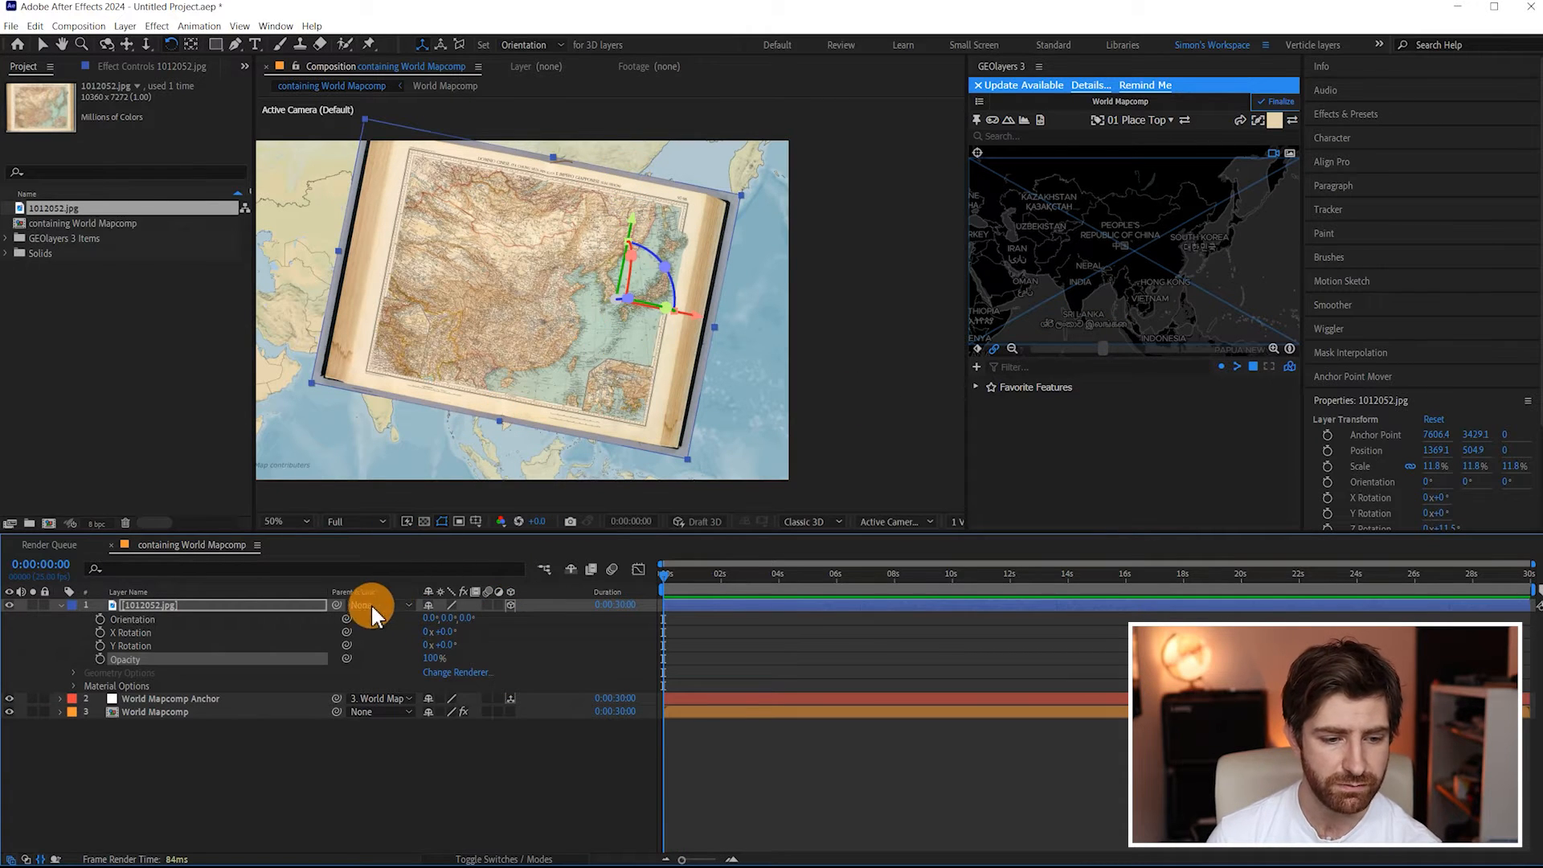
{"action": "left_click_drag", "start_coordinate": [340, 604], "coordinate": [175, 707]}
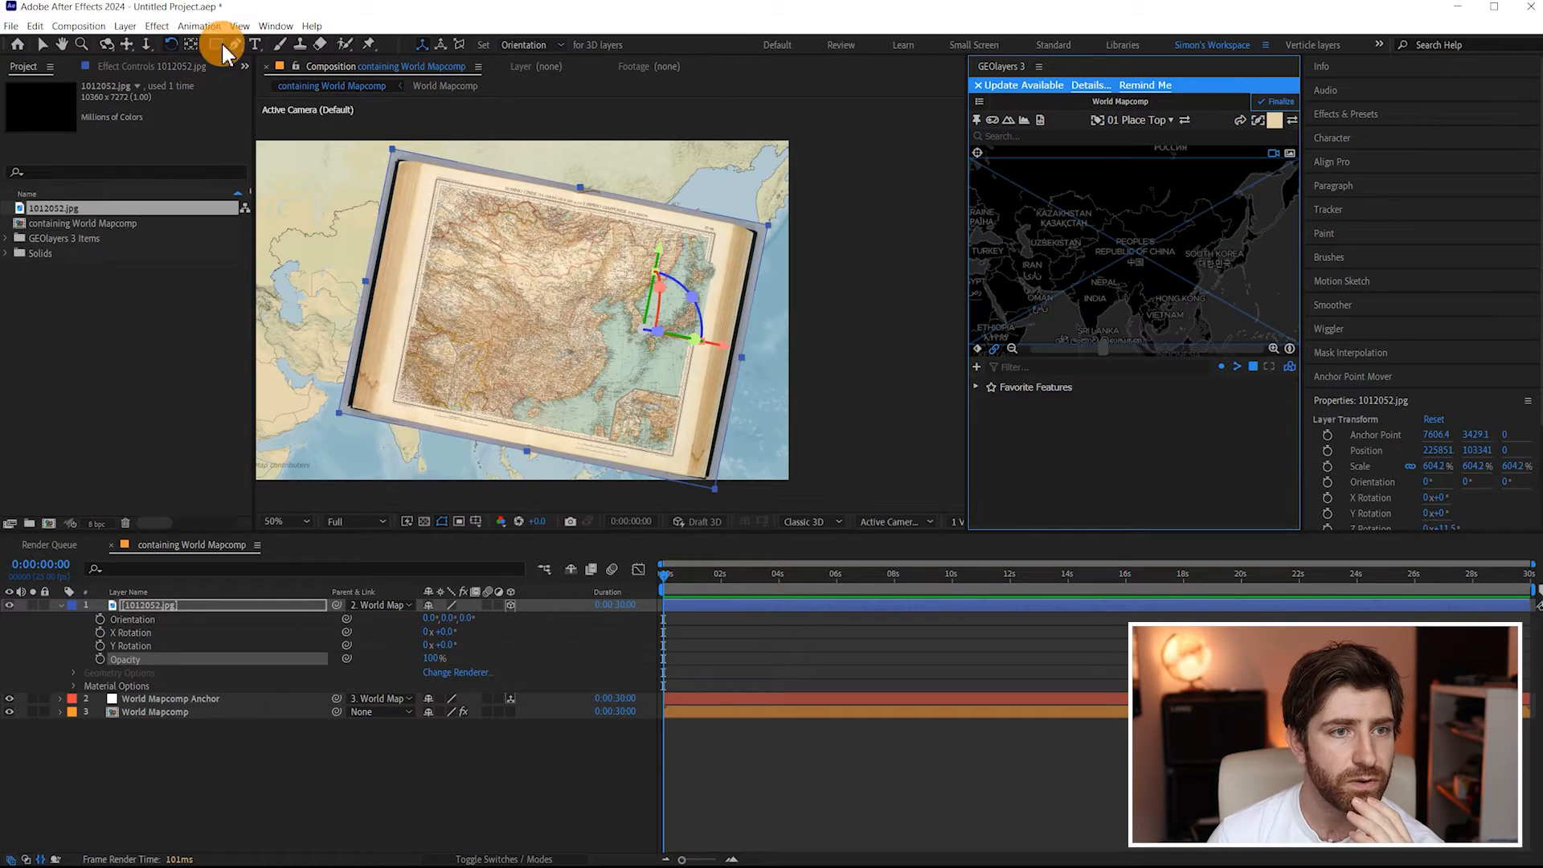
Start a Pen mask on the 1012052.jpg layer at the northwest corner of the map's printed frame
{"action": "left_click", "coordinate": [236, 45]}
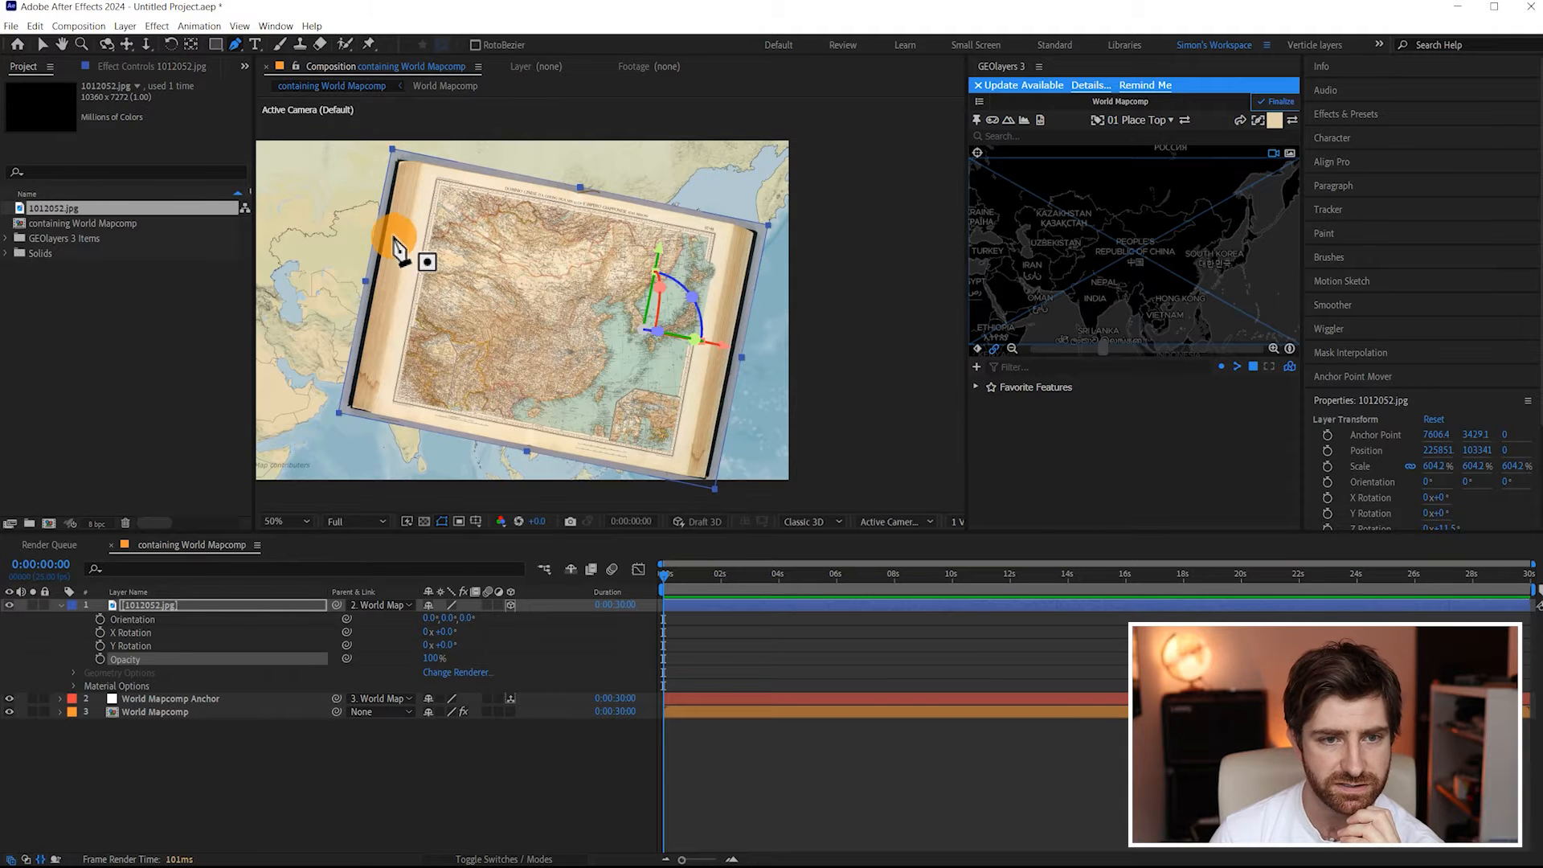
{"action": "scroll", "coordinate": [405, 223], "scroll_direction": "up", "scroll_amount": 1}
{"action": "left_click_drag", "start_coordinate": [524, 279], "coordinate": [862, 487]}
{"action": "scroll", "coordinate": [627, 257], "scroll_direction": "up", "scroll_amount": 1}
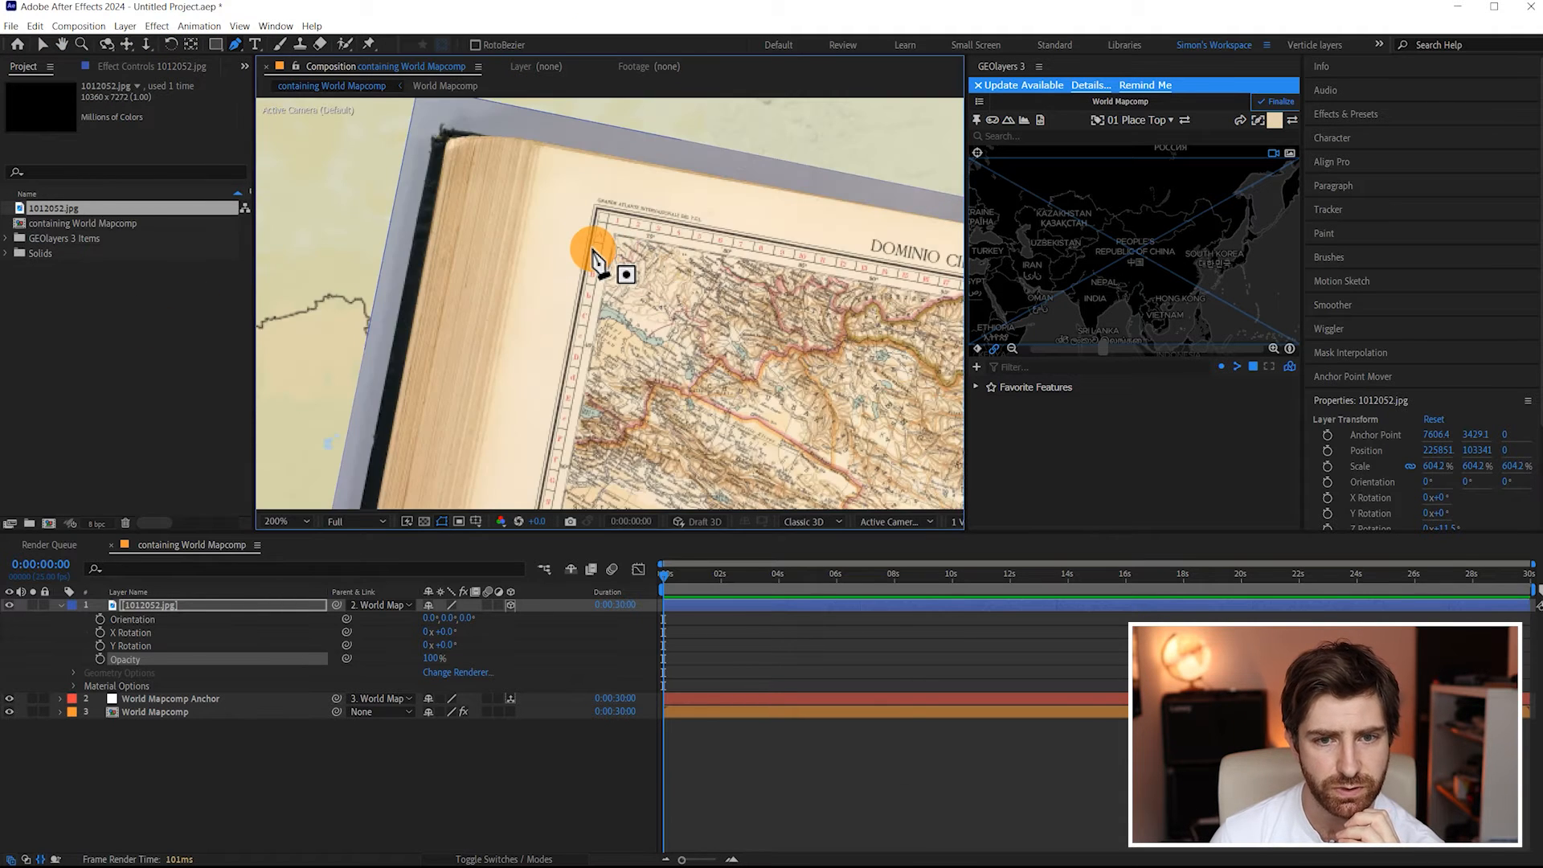
{"action": "scroll", "coordinate": [593, 251], "scroll_direction": "up", "scroll_amount": 1}
{"action": "left_click_drag", "start_coordinate": [601, 241], "coordinate": [565, 338]}
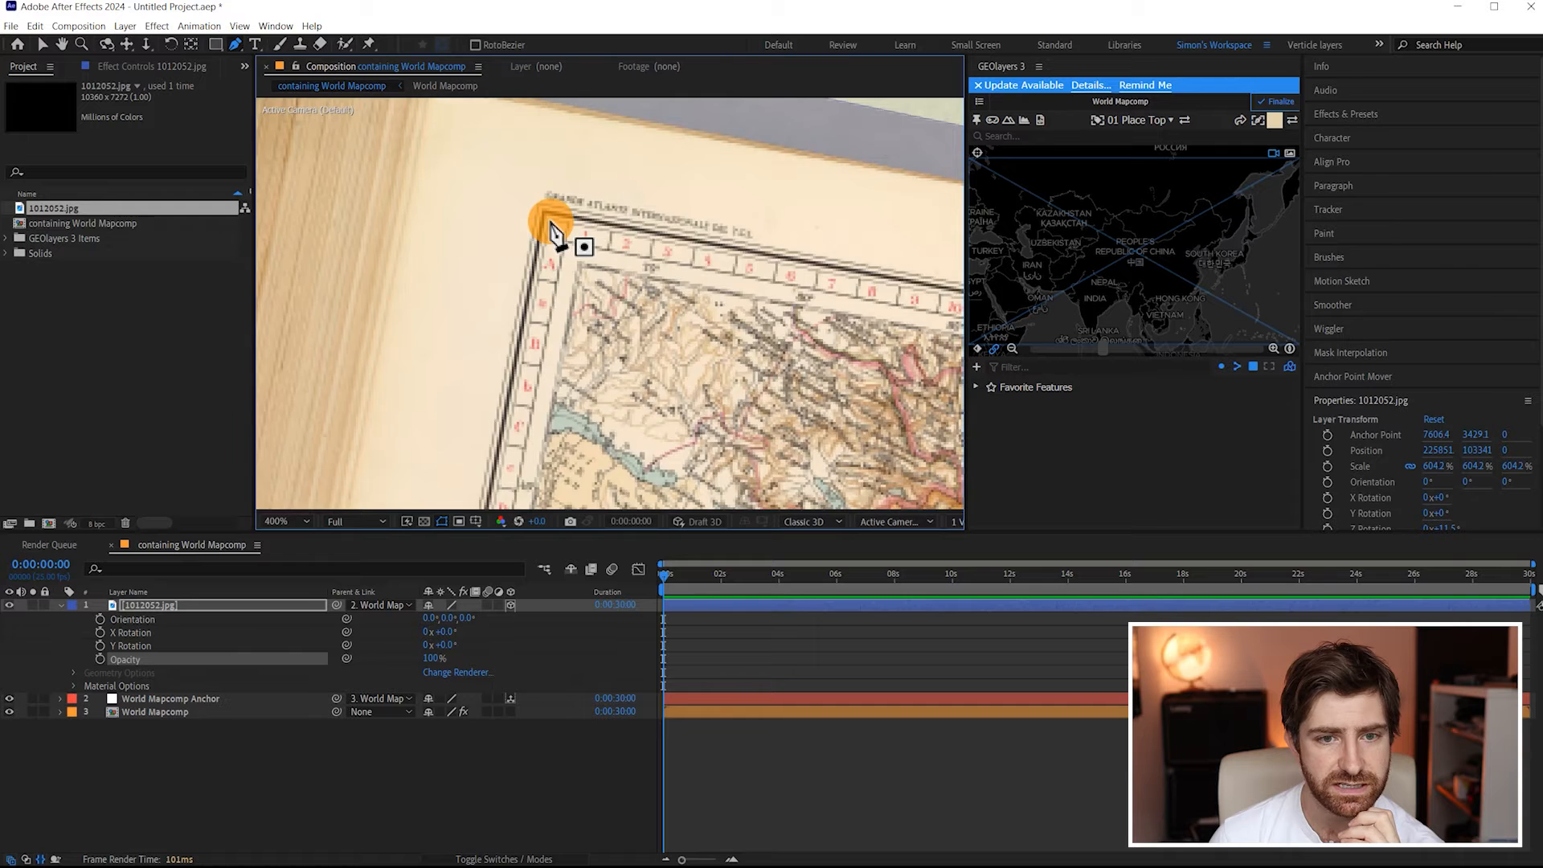
{"action": "scroll", "coordinate": [551, 232], "scroll_direction": "up", "scroll_amount": 1}
{"action": "left_click_drag", "start_coordinate": [502, 231], "coordinate": [537, 32]}
{"action": "scroll", "coordinate": [479, 166], "scroll_direction": "down", "scroll_amount": 1}
{"action": "left_click", "coordinate": [474, 154]}
Continue the mask down the frame's western edge to its southwest corner
{"action": "scroll", "coordinate": [482, 179], "scroll_direction": "down", "scroll_amount": 1}
{"action": "left_click_drag", "start_coordinate": [510, 396], "coordinate": [604, 120]}
{"action": "left_click_drag", "start_coordinate": [558, 398], "coordinate": [609, 97]}
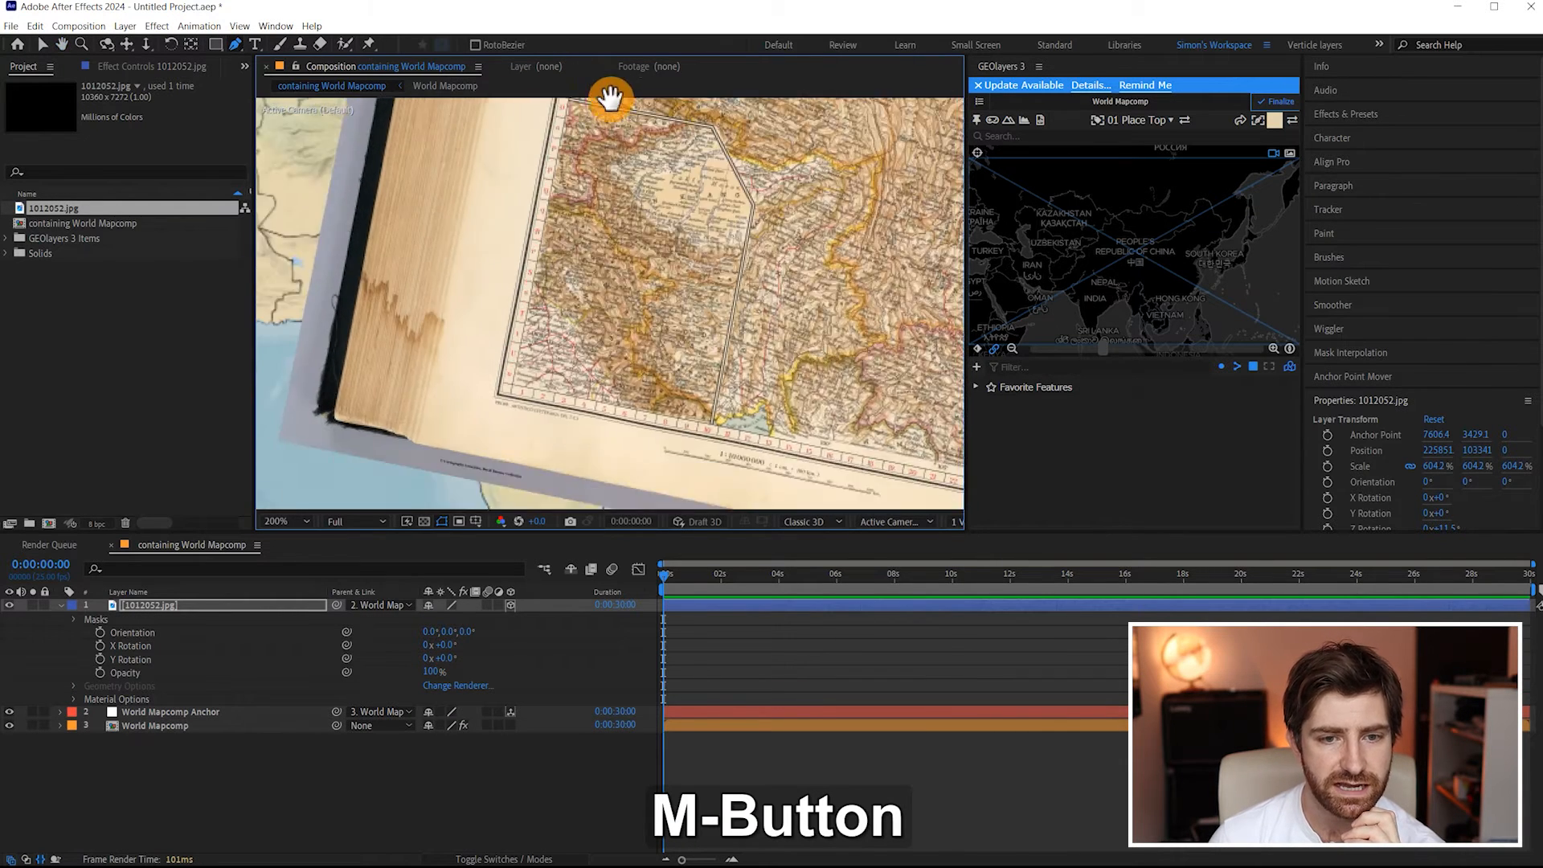
{"action": "left_click_drag", "start_coordinate": [551, 371], "coordinate": [611, 177]}
{"action": "scroll", "coordinate": [566, 193], "scroll_direction": "up", "scroll_amount": 2}
{"action": "left_click_drag", "start_coordinate": [549, 298], "coordinate": [585, 69]}
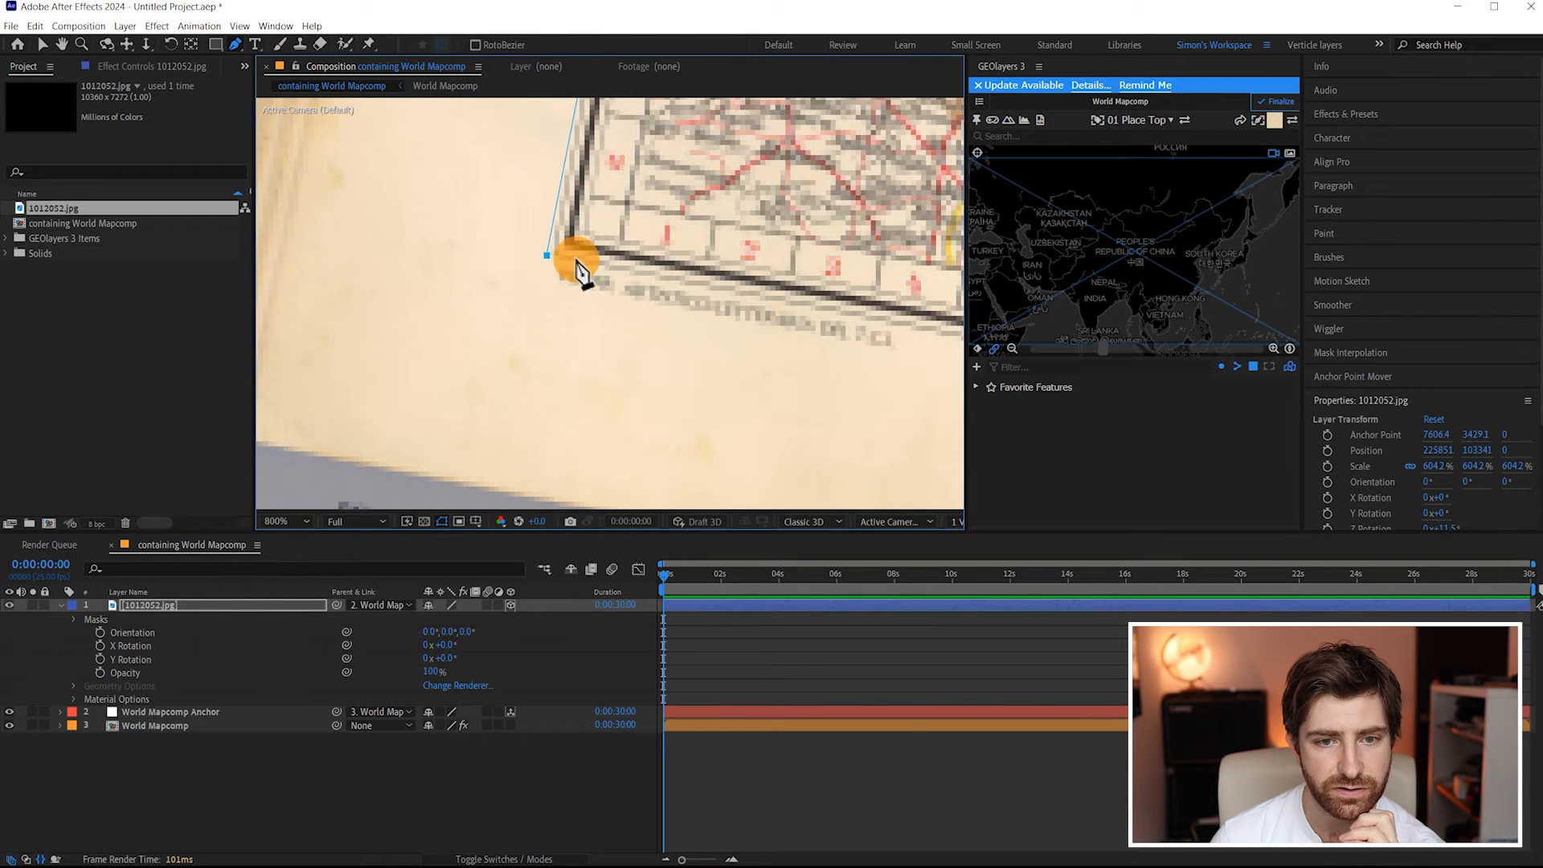
Trace the mask along the frame's southern edge, following the bend at the page fold
{"action": "scroll", "coordinate": [732, 308], "scroll_direction": "down", "scroll_amount": 2}
{"action": "left_click_drag", "start_coordinate": [723, 307], "coordinate": [232, 248]}
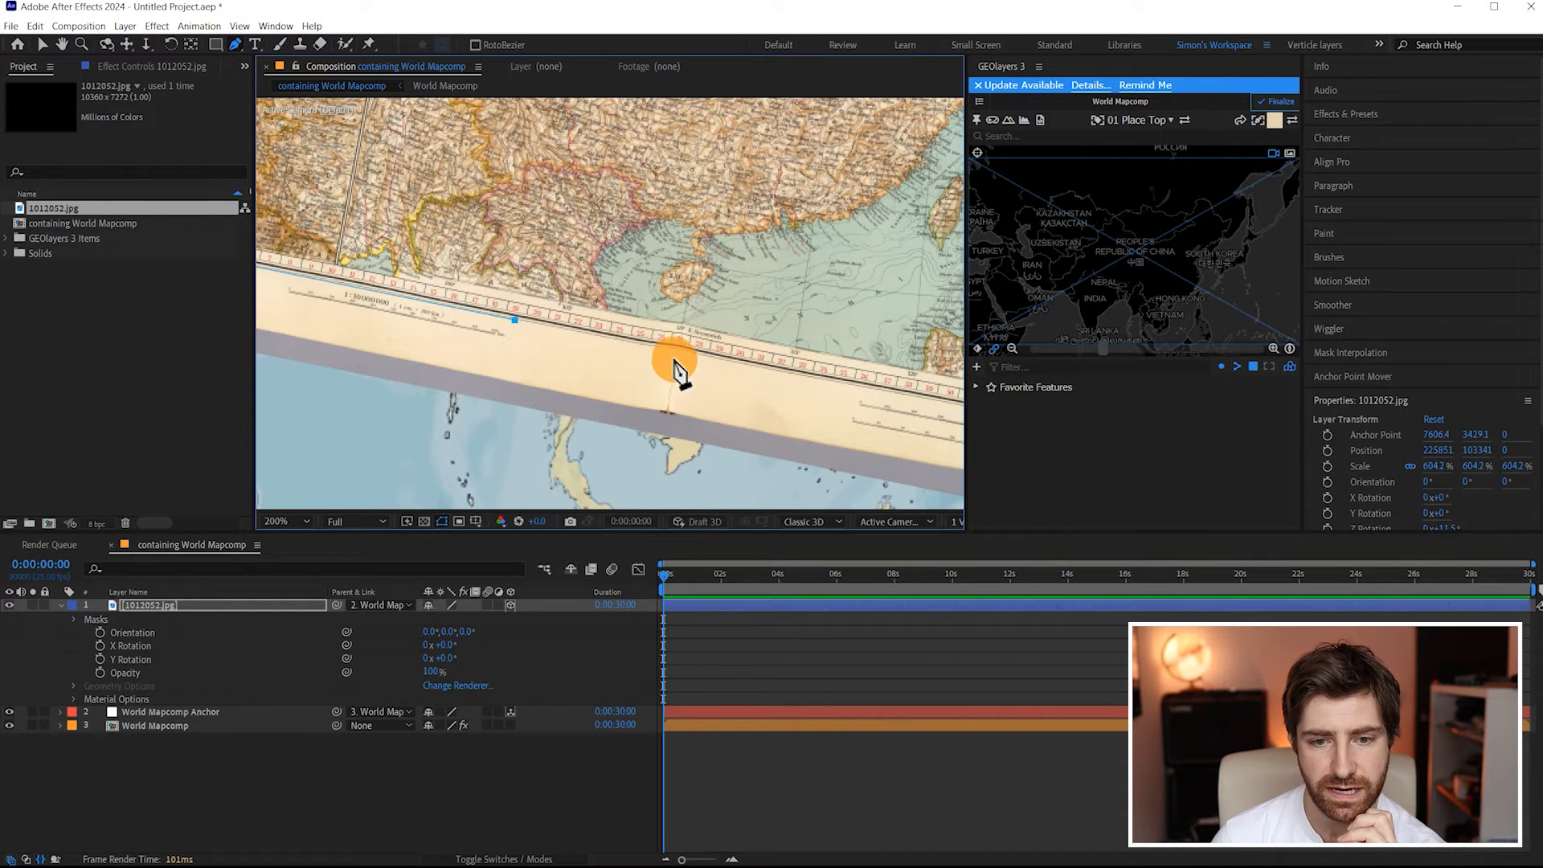
{"action": "scroll", "coordinate": [657, 362], "scroll_direction": "up", "scroll_amount": 2}
{"action": "left_click_drag", "start_coordinate": [657, 362], "coordinate": [586, 321]}
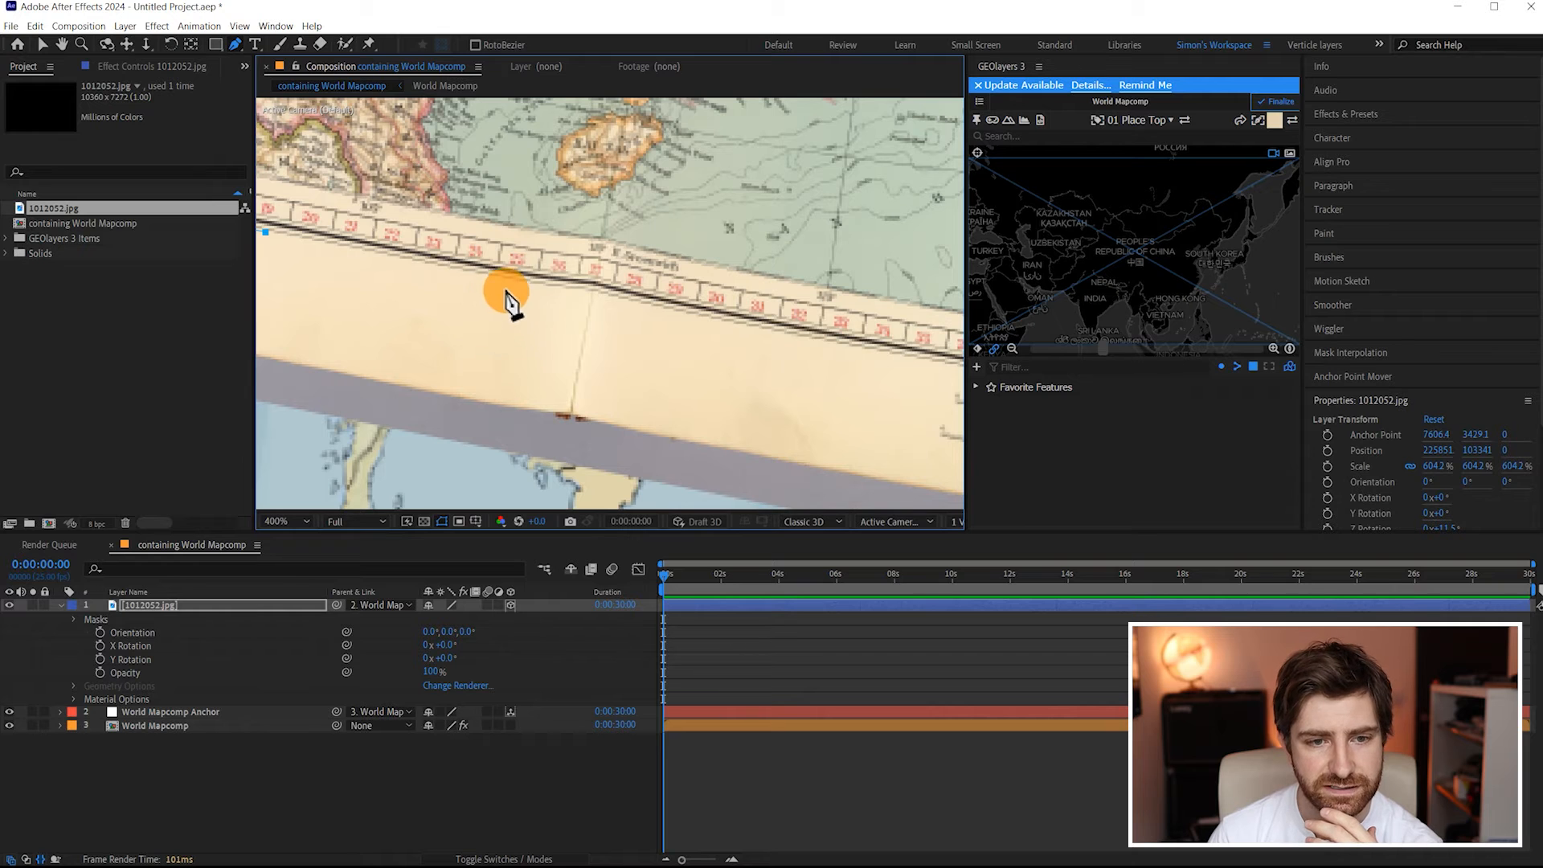
{"action": "left_click", "coordinate": [778, 329]}
{"action": "left_click_drag", "start_coordinate": [777, 331], "coordinate": [155, 369]}
Carry the mask up the frame's eastern edge, around the bulge at Japan, to the northeast corner
{"action": "left_click_drag", "start_coordinate": [643, 241], "coordinate": [523, 803]}
{"action": "left_click_drag", "start_coordinate": [567, 229], "coordinate": [908, 305]}
{"action": "left_click", "coordinate": [482, 237]}
{"action": "scroll", "coordinate": [482, 237], "scroll_direction": "down", "scroll_amount": 1}
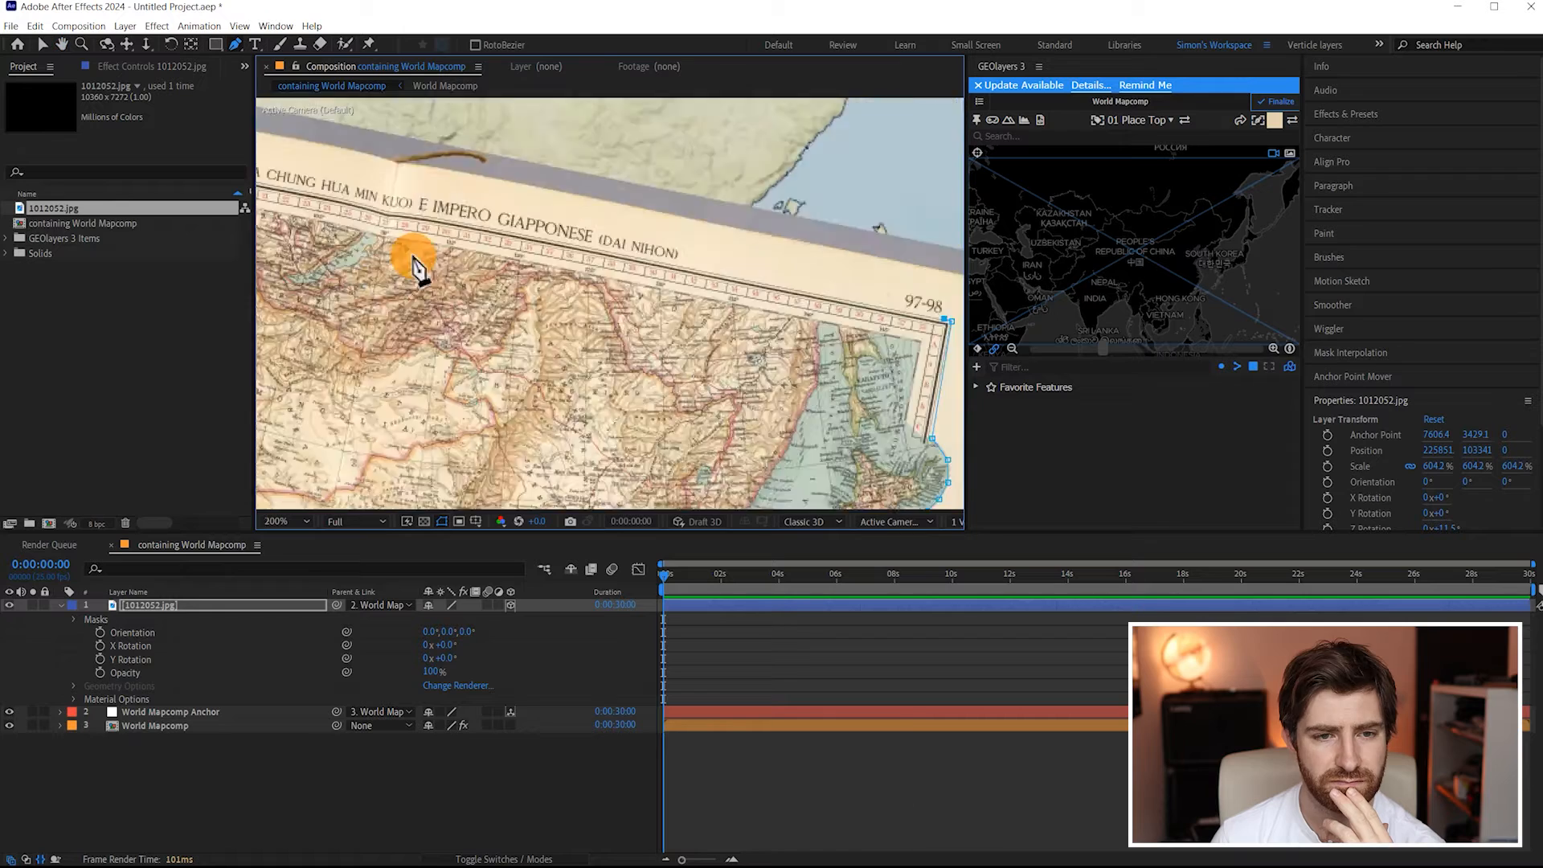
Trace the frame's northern edge and close the mask so only the printed map is kept
{"action": "scroll", "coordinate": [413, 258], "scroll_direction": "up", "scroll_amount": 1}
{"action": "left_click_drag", "start_coordinate": [413, 258], "coordinate": [527, 410]}
{"action": "left_click", "coordinate": [721, 367]}
{"action": "left_click_drag", "start_coordinate": [410, 325], "coordinate": [569, 282]}
{"action": "scroll", "coordinate": [568, 282], "scroll_direction": "down", "scroll_amount": 2}
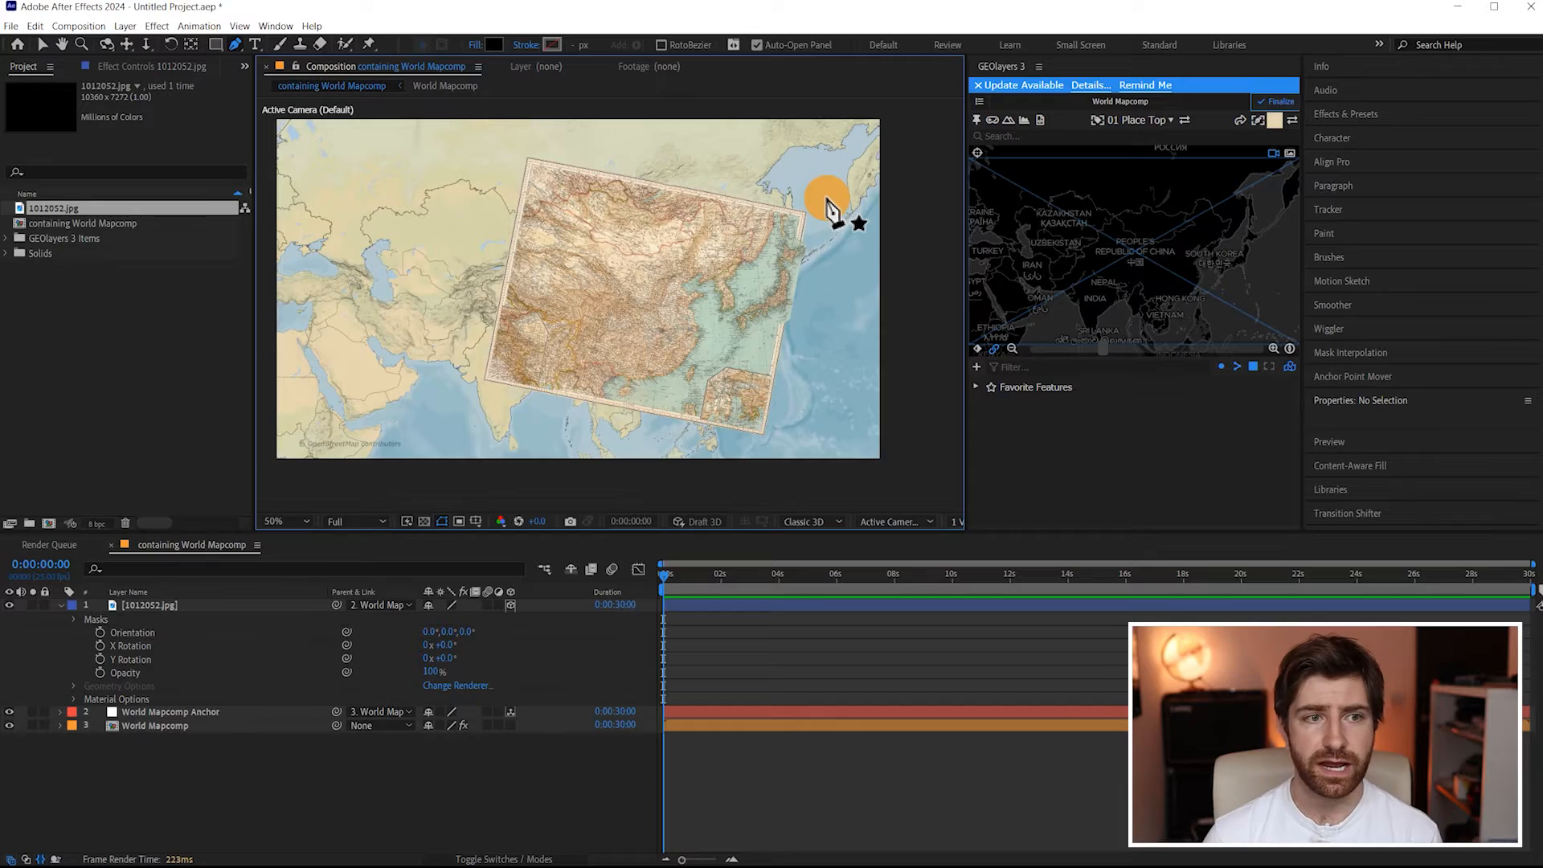
Switch to Chrome, search Google for "unsplash" in a new tab and open the Unsplash website
{"action": "key", "text": "alt+Tab"}
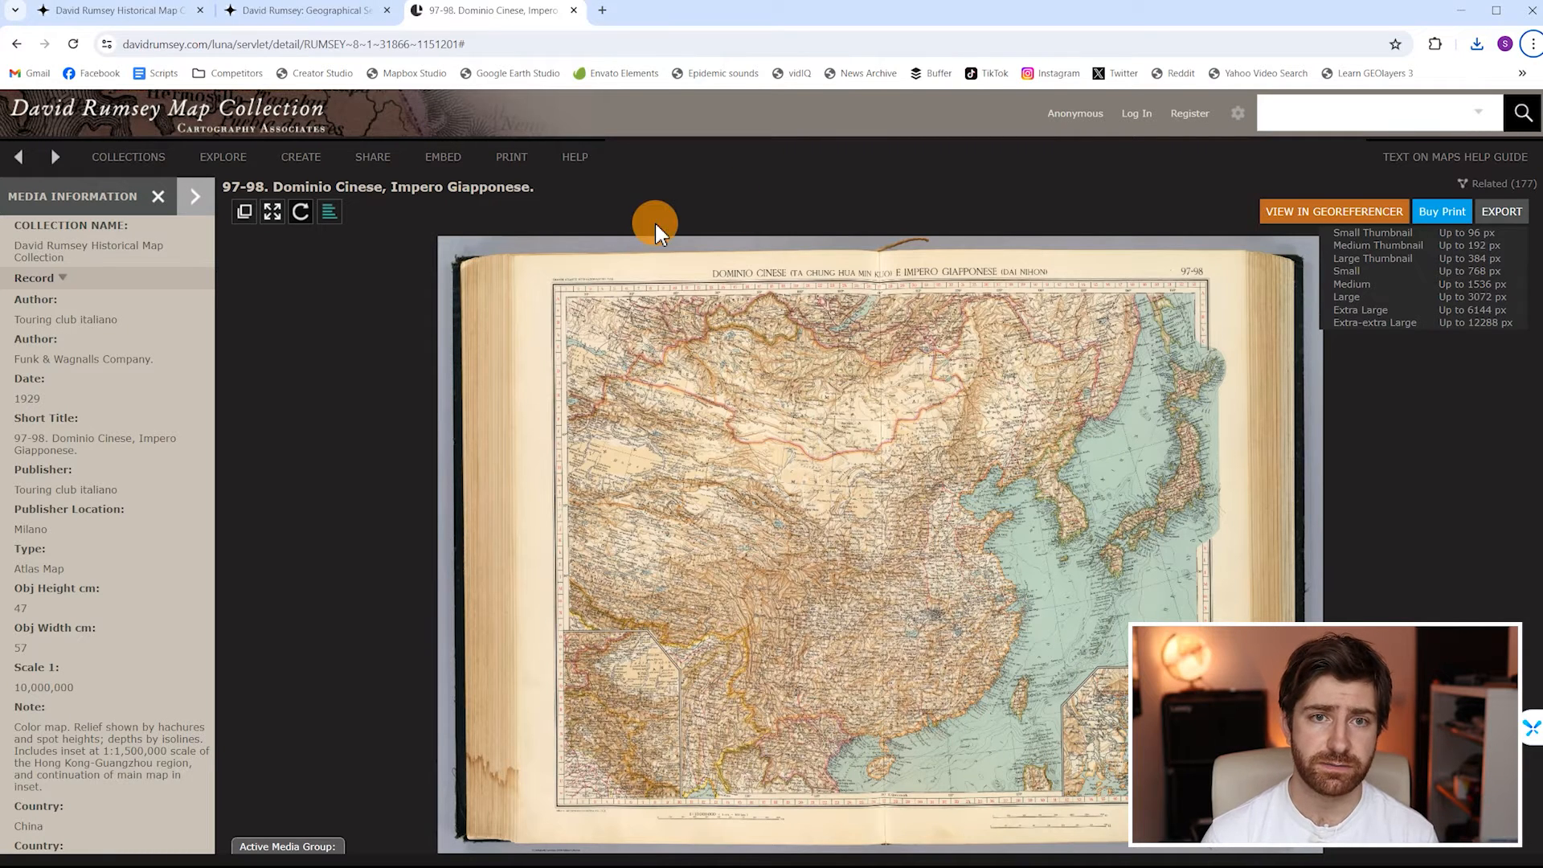
{"action": "left_click", "coordinate": [606, 12]}
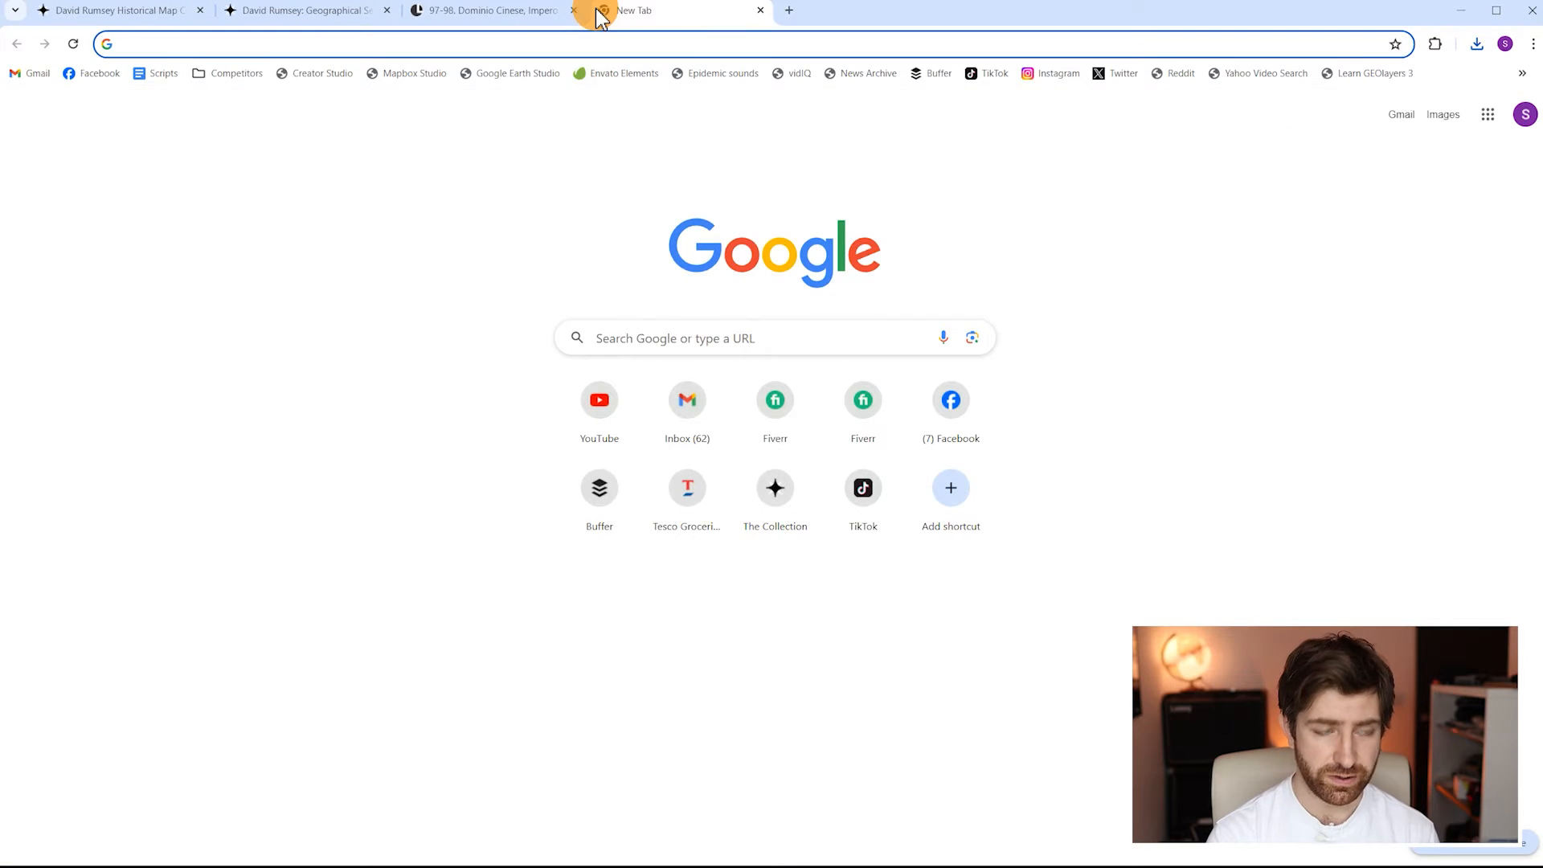
{"action": "type", "text": "unsplash"}
{"action": "key", "text": "Return"}
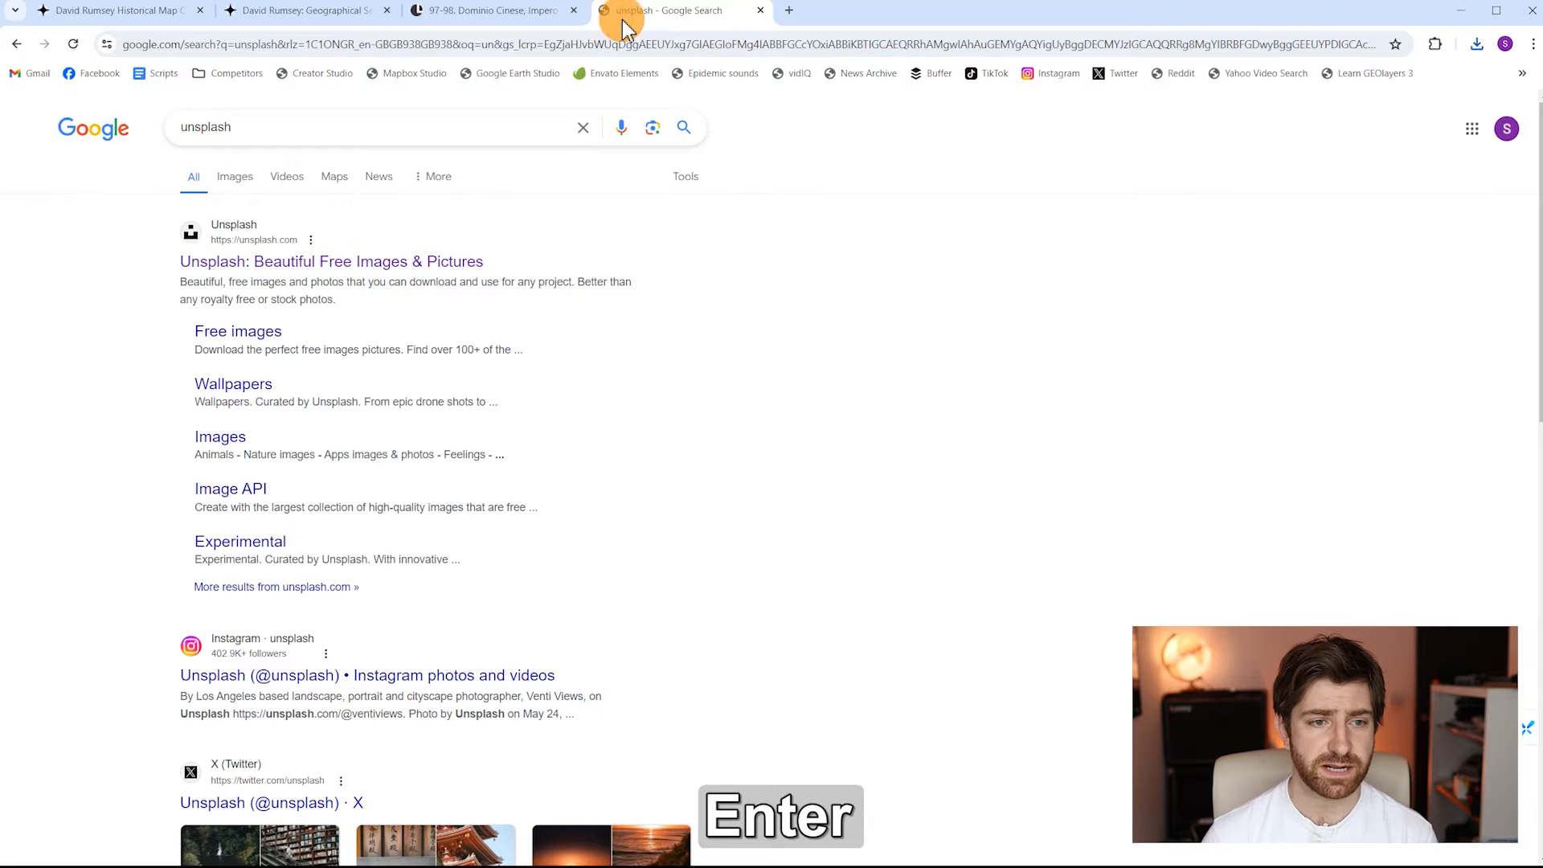
{"action": "left_click", "coordinate": [304, 278]}
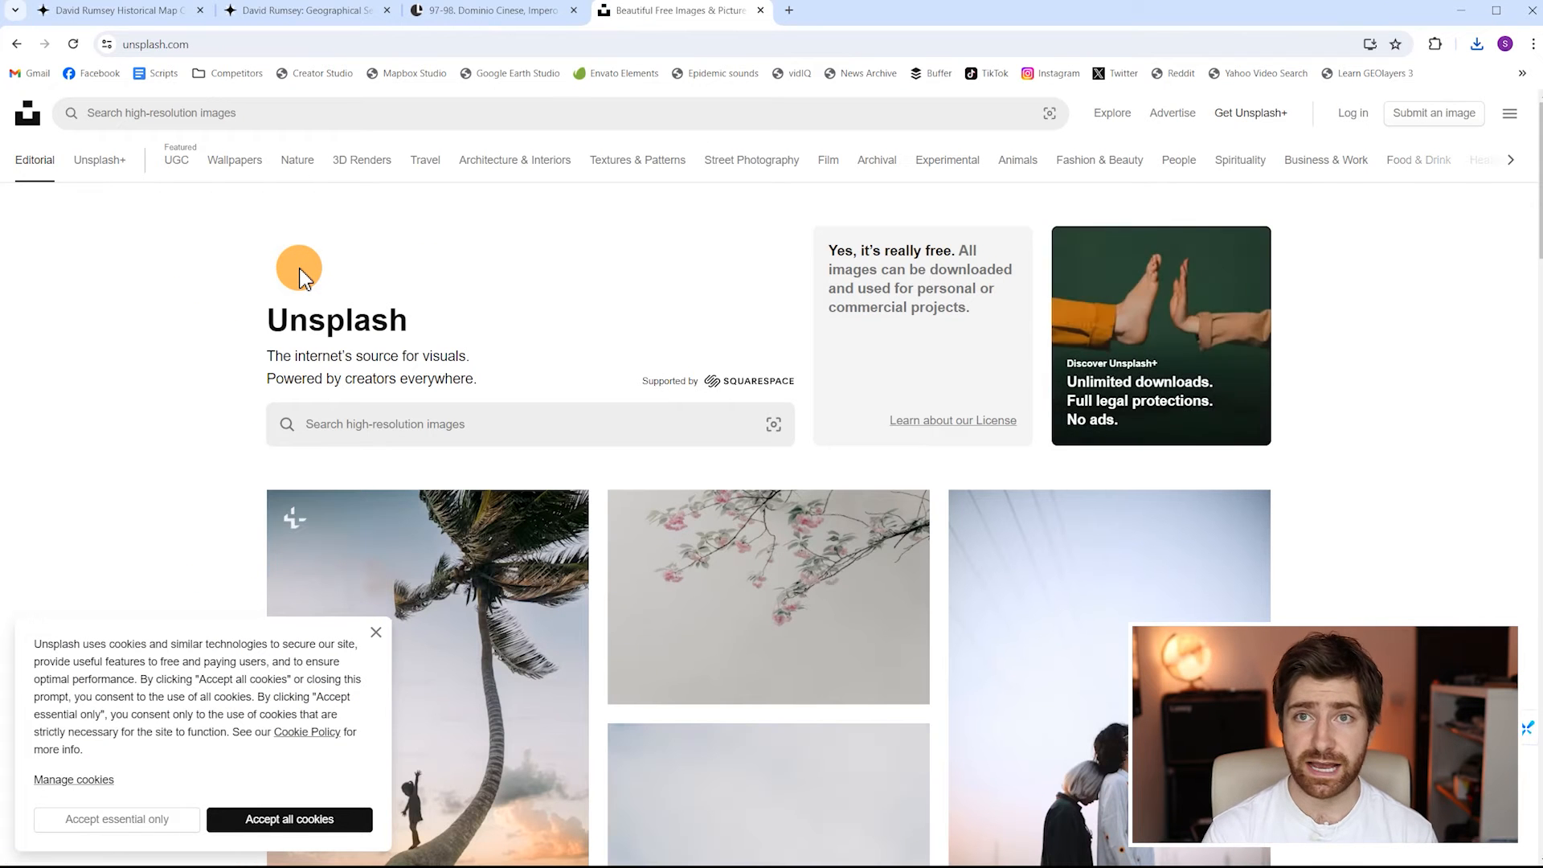
Search Unsplash for "dark wood texture" and download the free photo of dark horizontal wood planks
{"action": "left_click", "coordinate": [277, 116]}
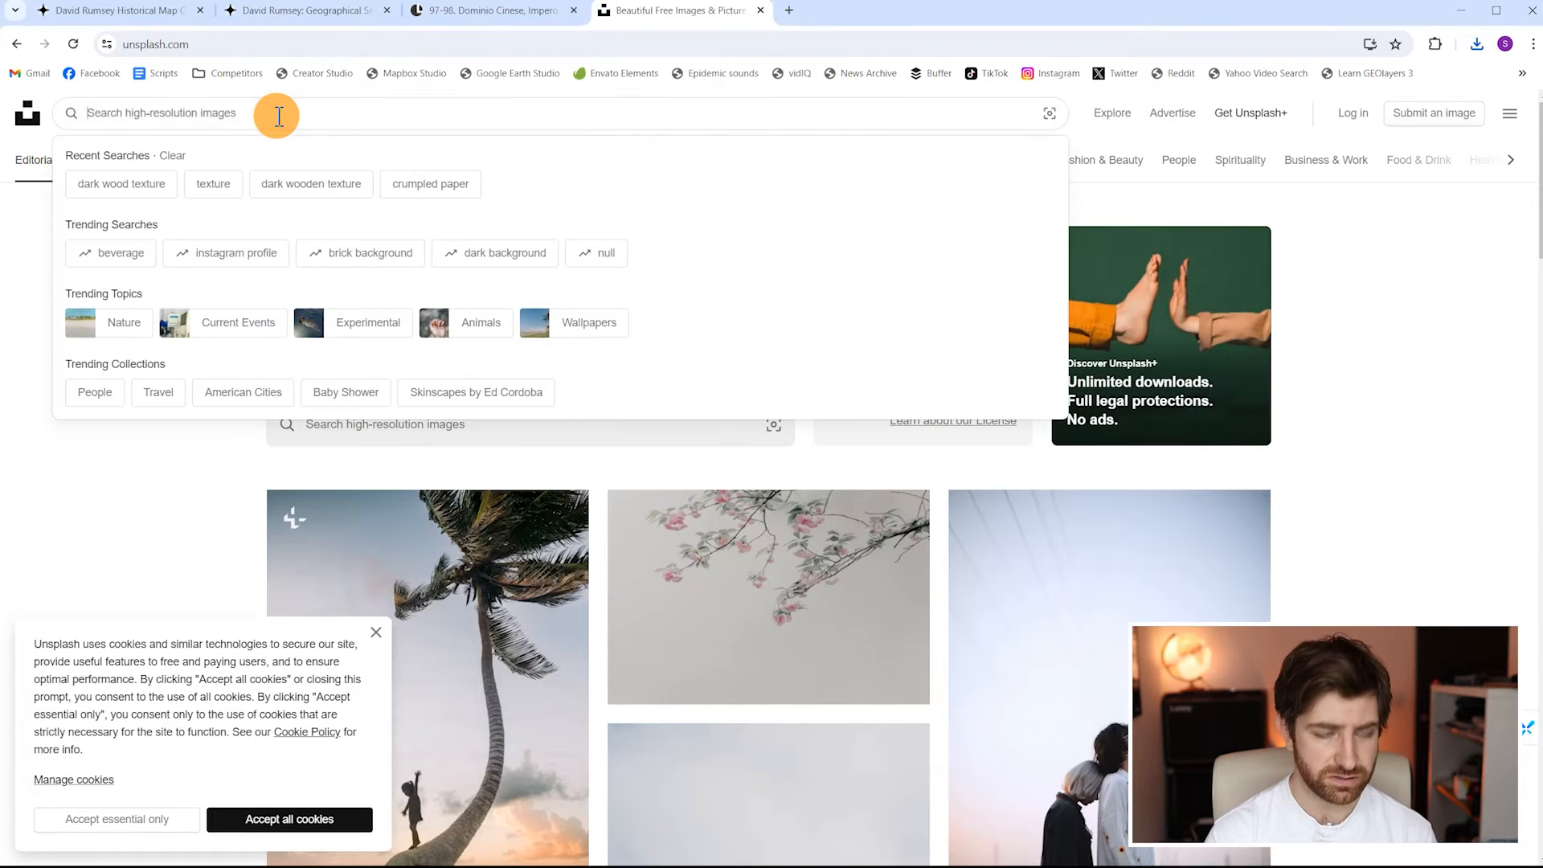
{"action": "type", "text": "dark wood texture"}
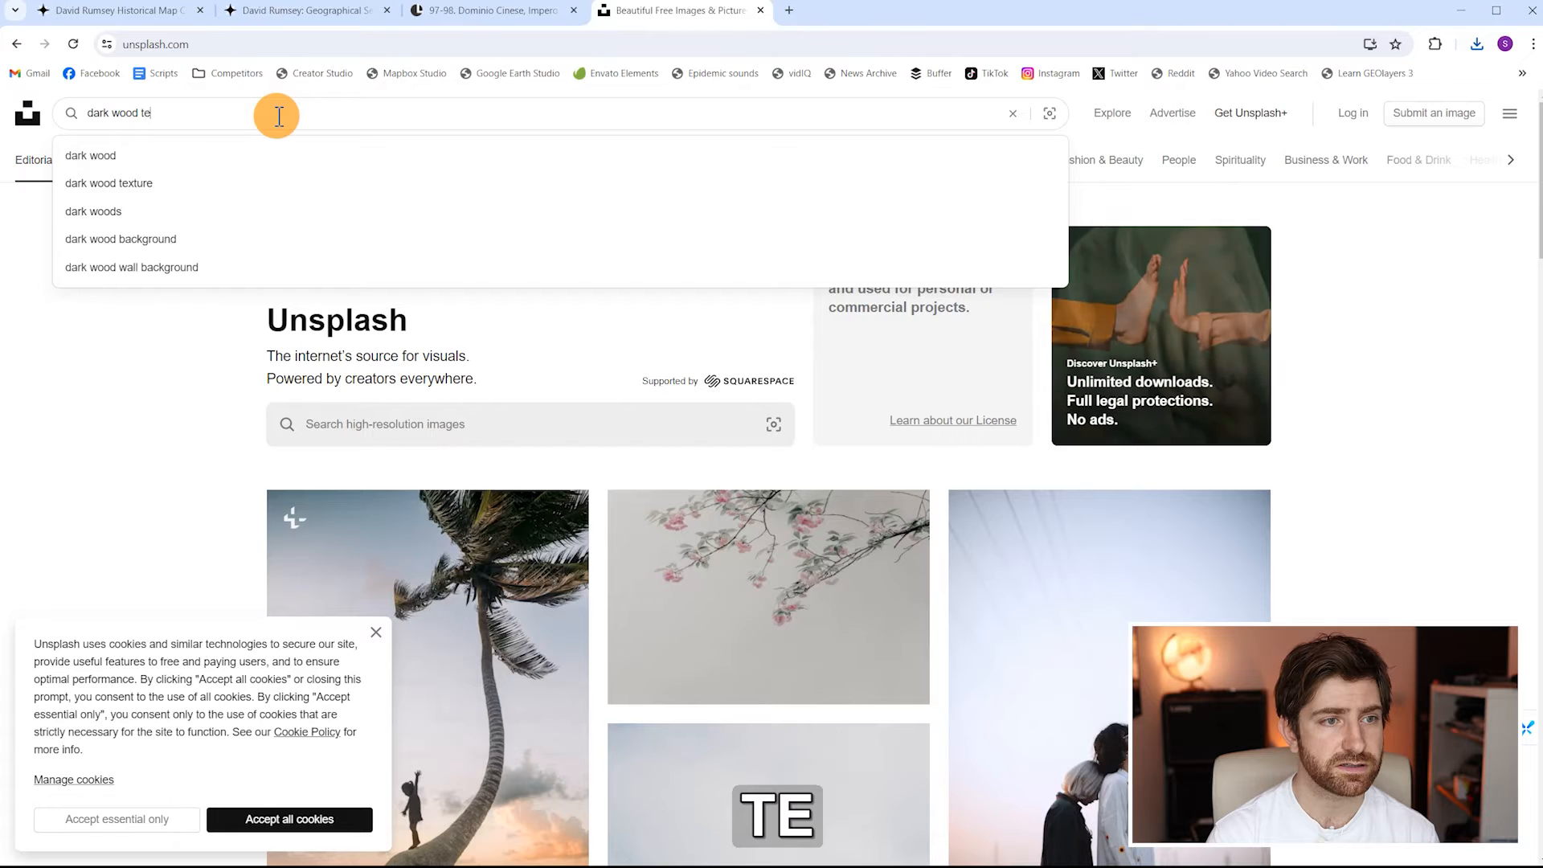
{"action": "key", "text": "Return"}
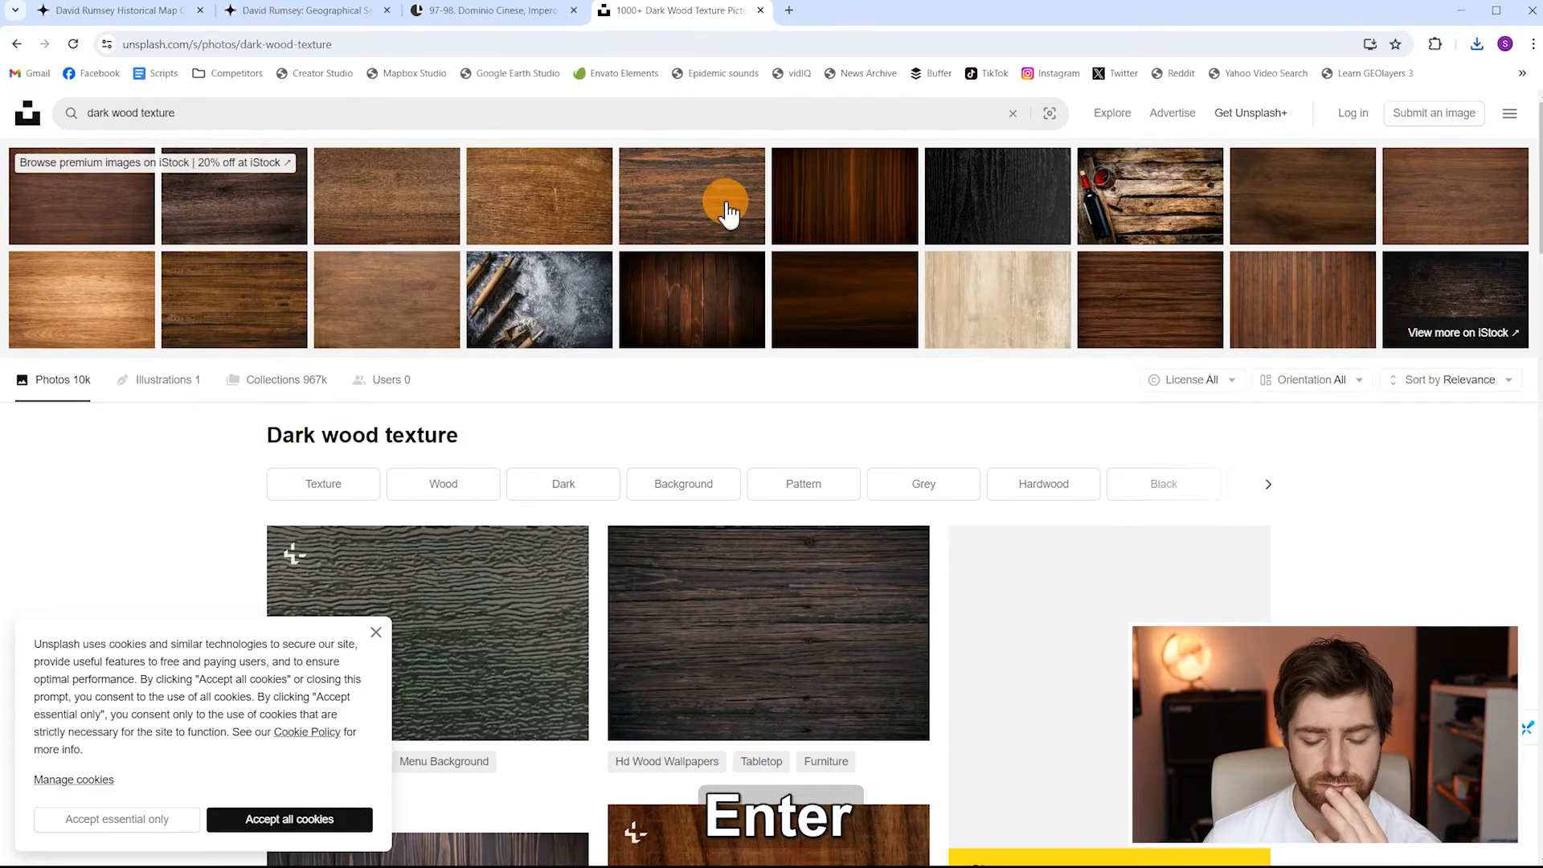
{"action": "scroll", "coordinate": [729, 275], "scroll_direction": "down", "scroll_amount": 6}
{"action": "scroll", "coordinate": [911, 527], "scroll_direction": "up", "scroll_amount": 3}
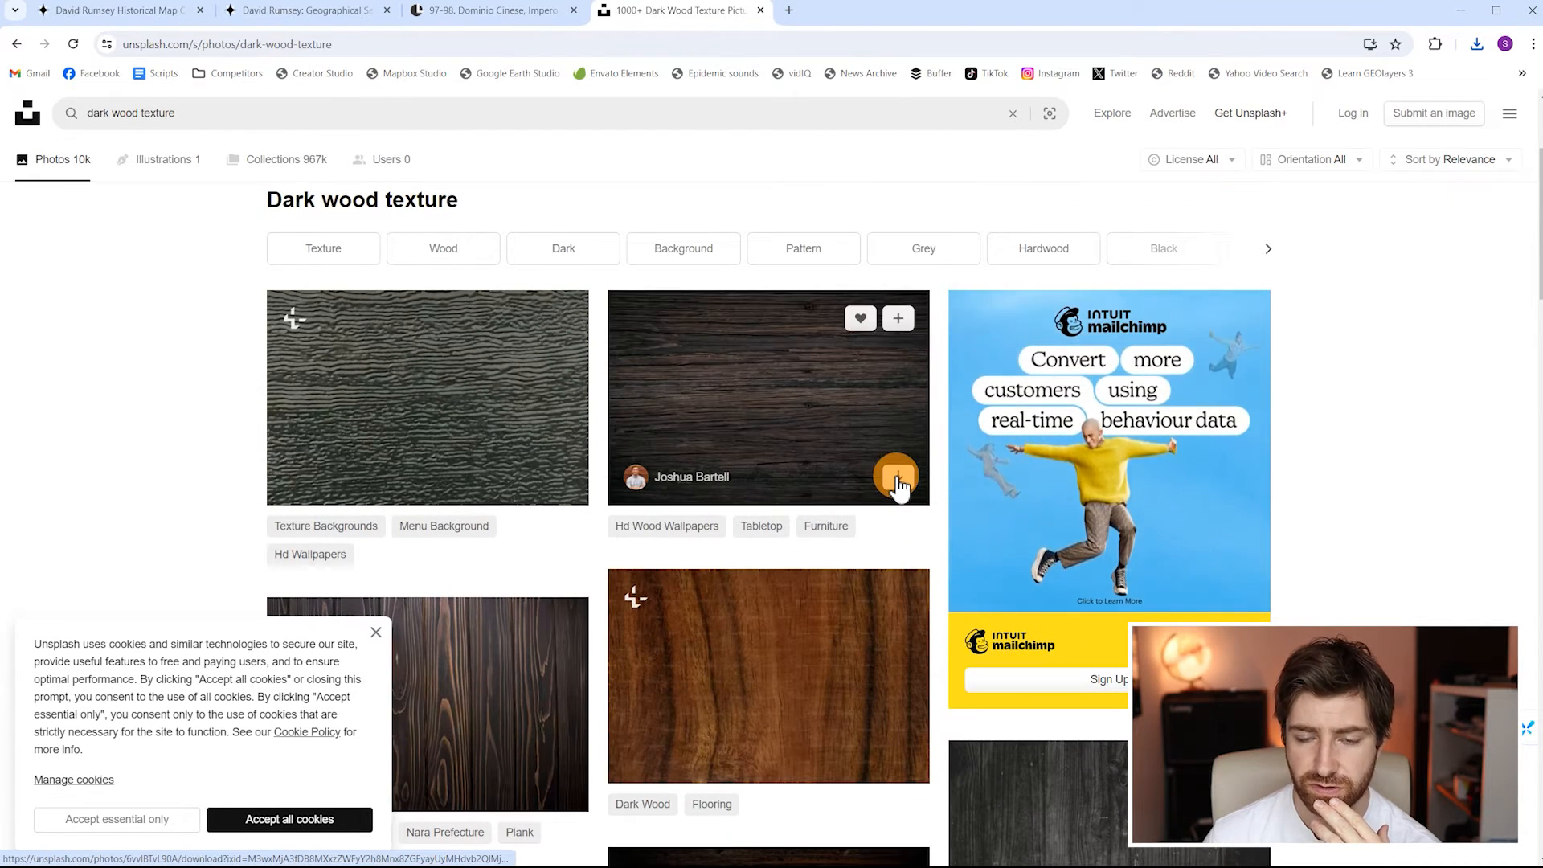
{"action": "left_click", "coordinate": [896, 482]}
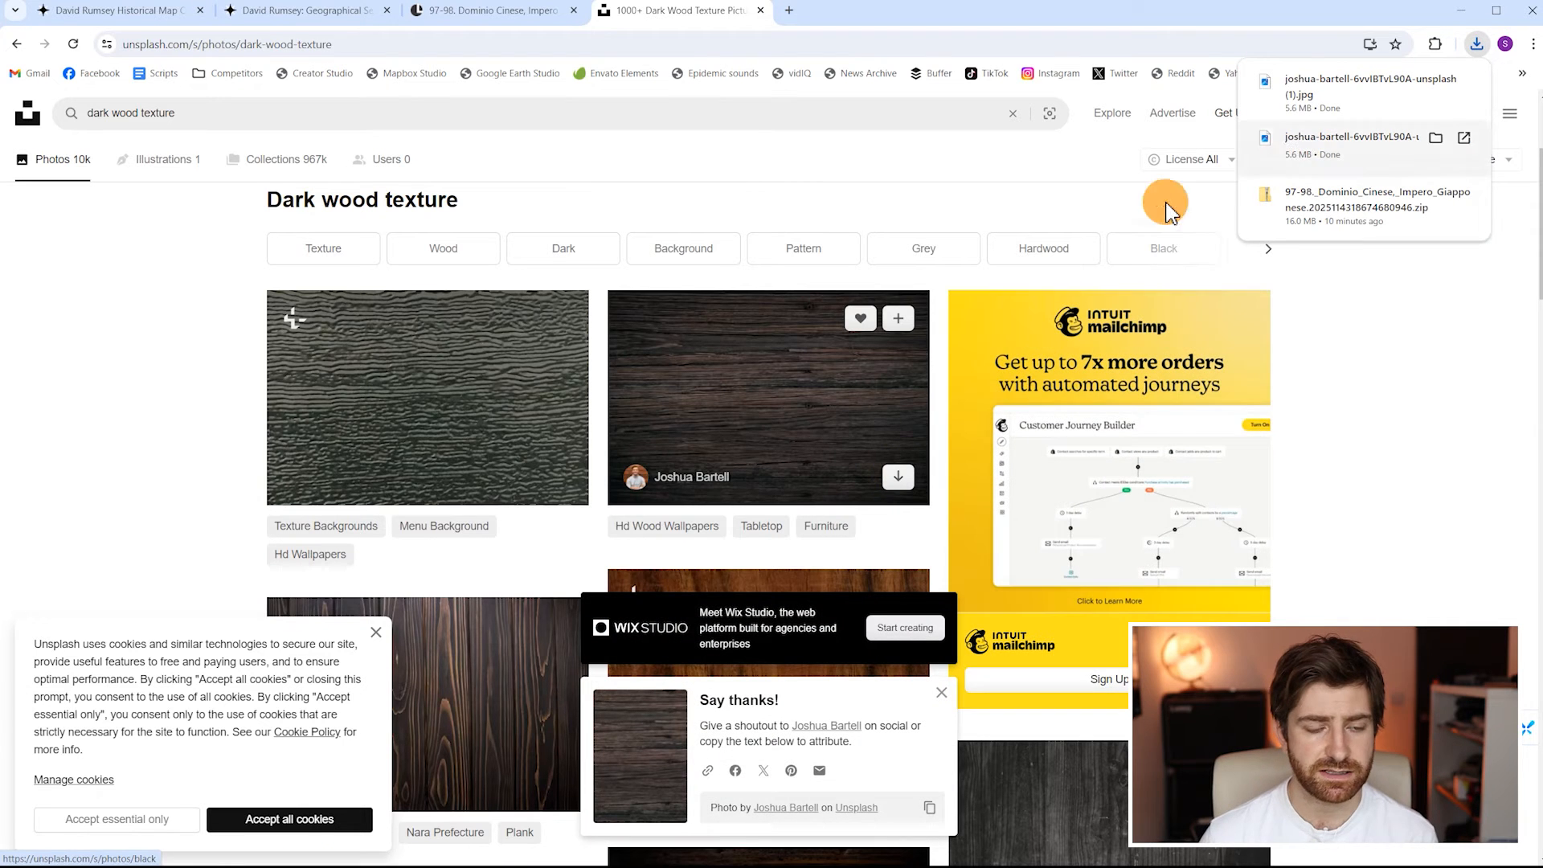
Switch to After Effects, add the wood photo from the Downloads folder to the composition, and place its layer directly below 1012052.jpg
{"action": "key", "text": "alt+Tab"}
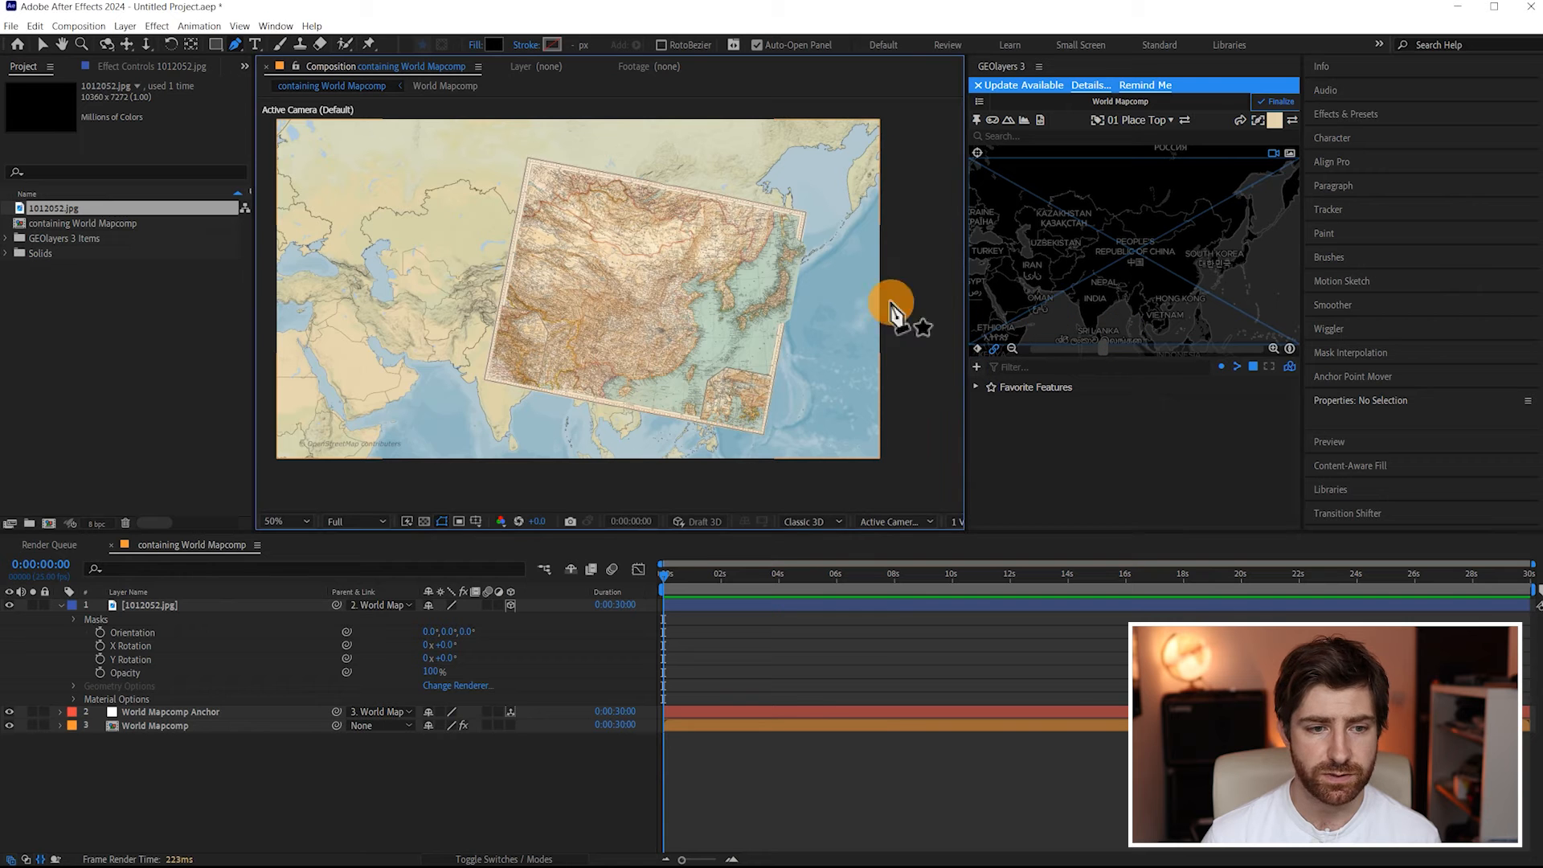
{"action": "key", "text": "alt+Tab"}
{"action": "key", "text": "alt+Tab"}
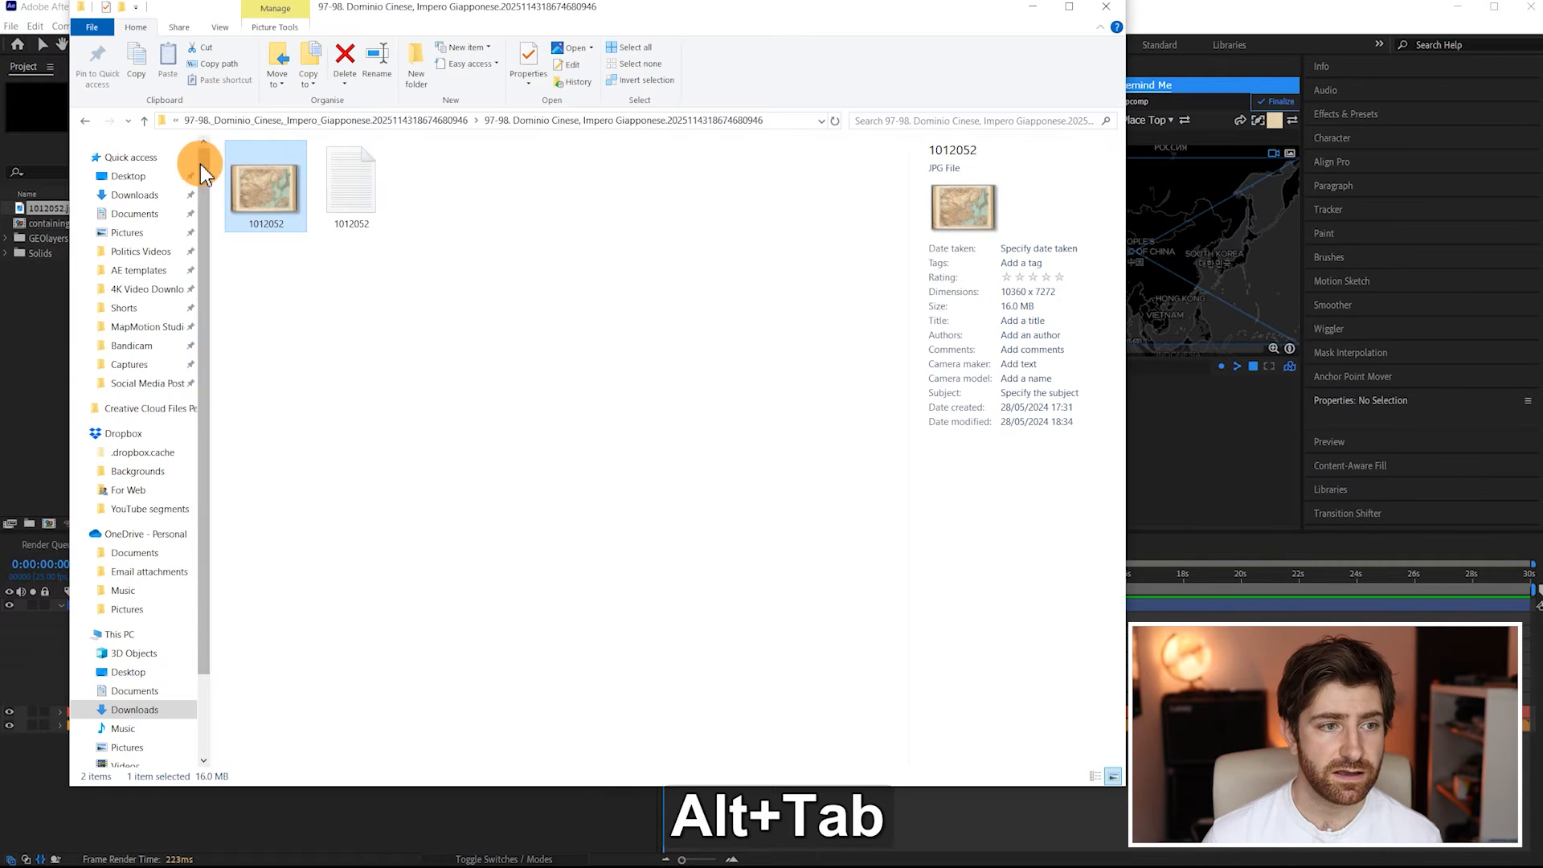
{"action": "left_click", "coordinate": [137, 195]}
{"action": "left_click_drag", "start_coordinate": [342, 205], "coordinate": [228, 668]}
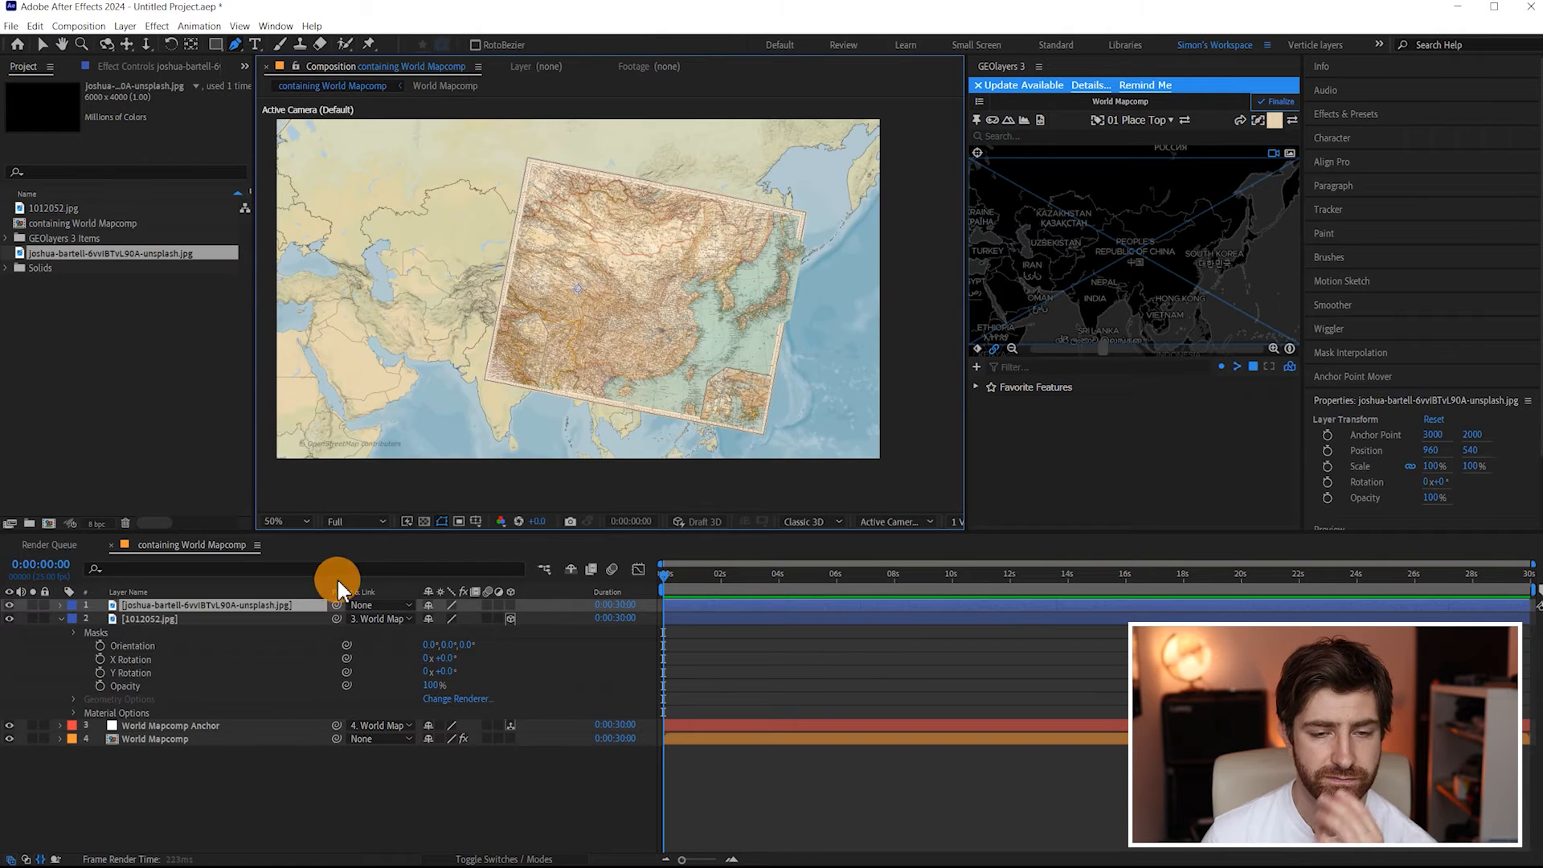
{"action": "left_click_drag", "start_coordinate": [191, 614], "coordinate": [190, 712]}
Scale the wood photo down to 30% and move it to about 1257, 596, behind the historical map
{"action": "scroll", "coordinate": [707, 209], "scroll_direction": "down", "scroll_amount": 4}
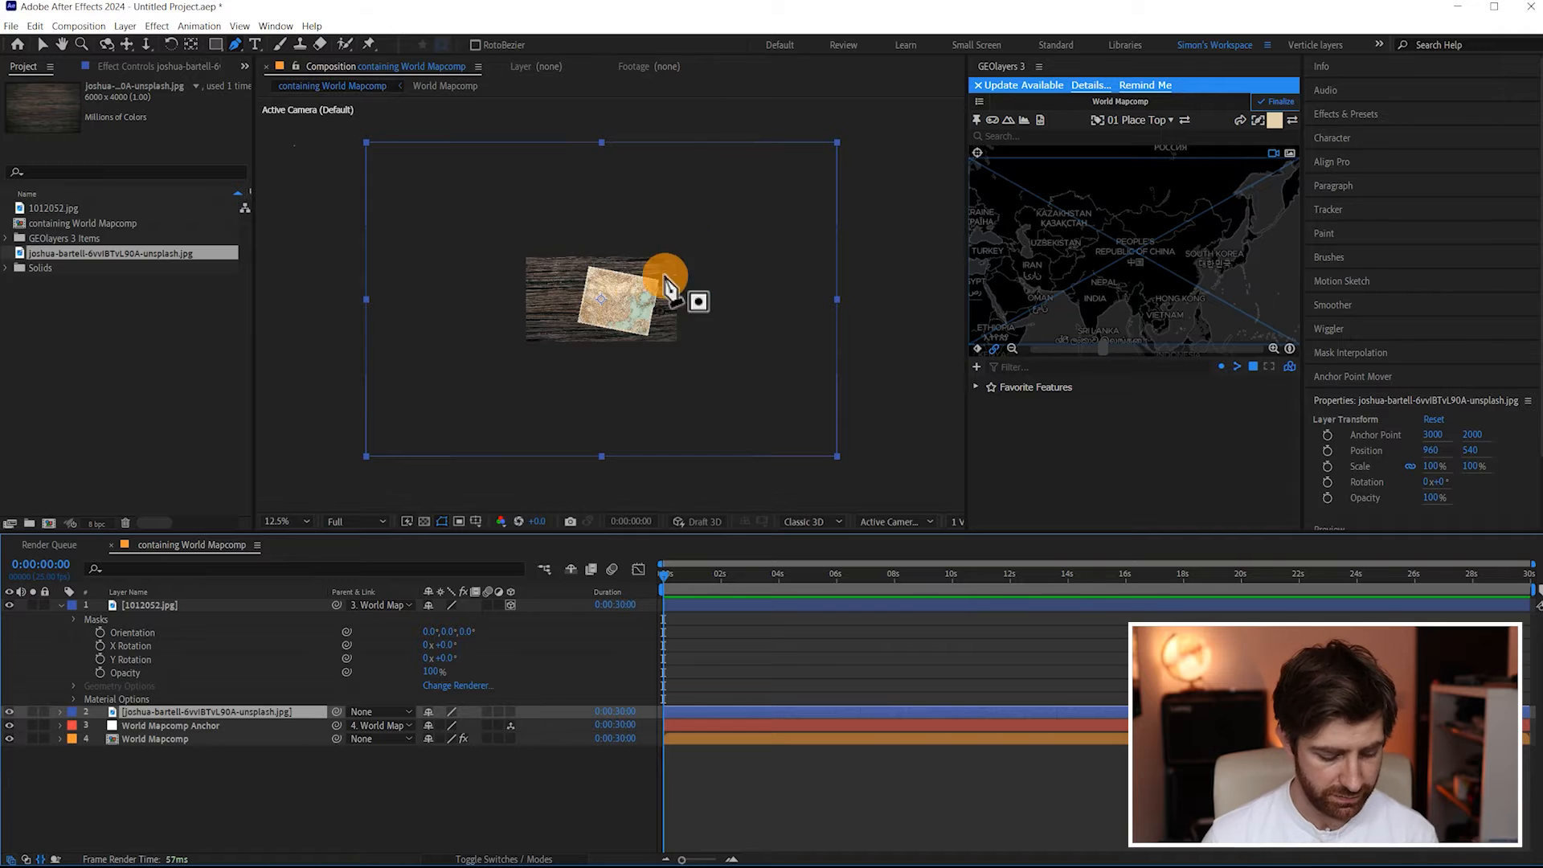
{"action": "key", "text": "s"}
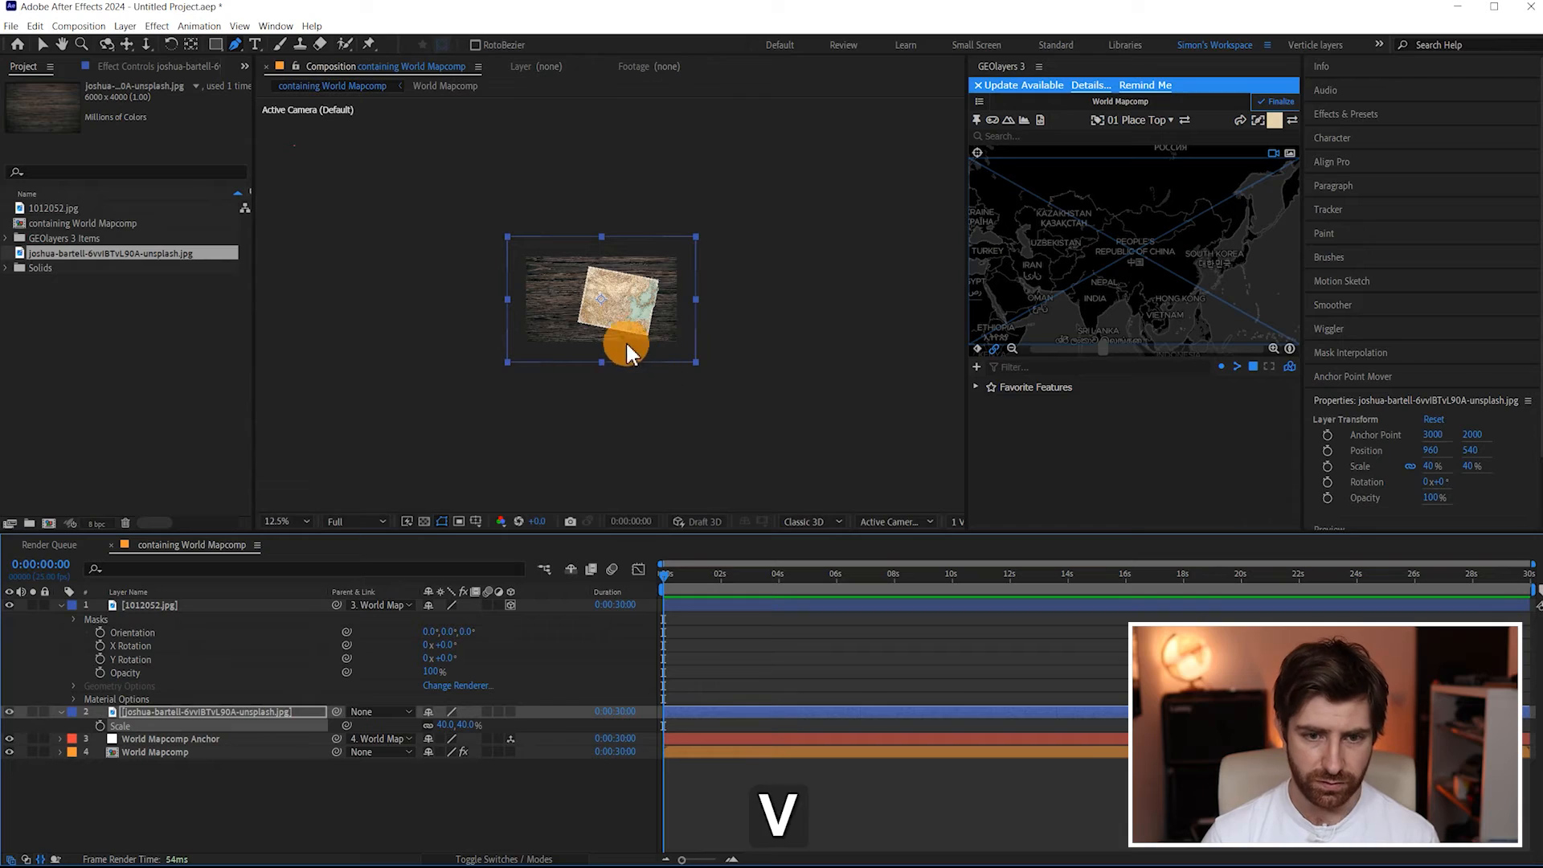
{"action": "key", "text": "v"}
{"action": "left_click_drag", "start_coordinate": [625, 340], "coordinate": [647, 347]}
{"action": "key", "text": "s"}
{"action": "key", "text": "s"}
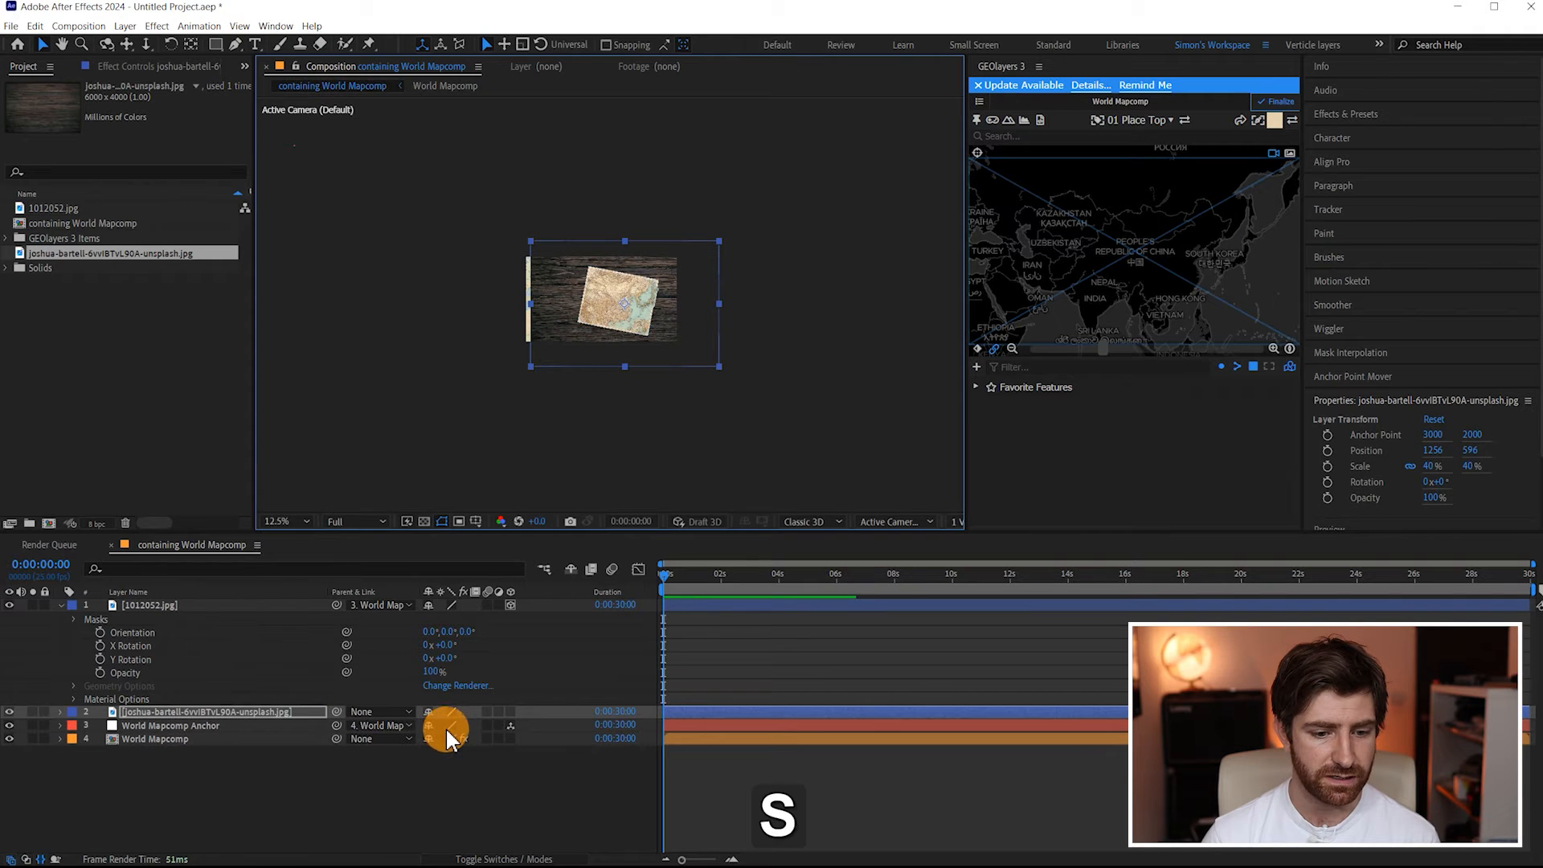
{"action": "left_click_drag", "start_coordinate": [438, 741], "coordinate": [434, 727]}
{"action": "key", "text": "s"}
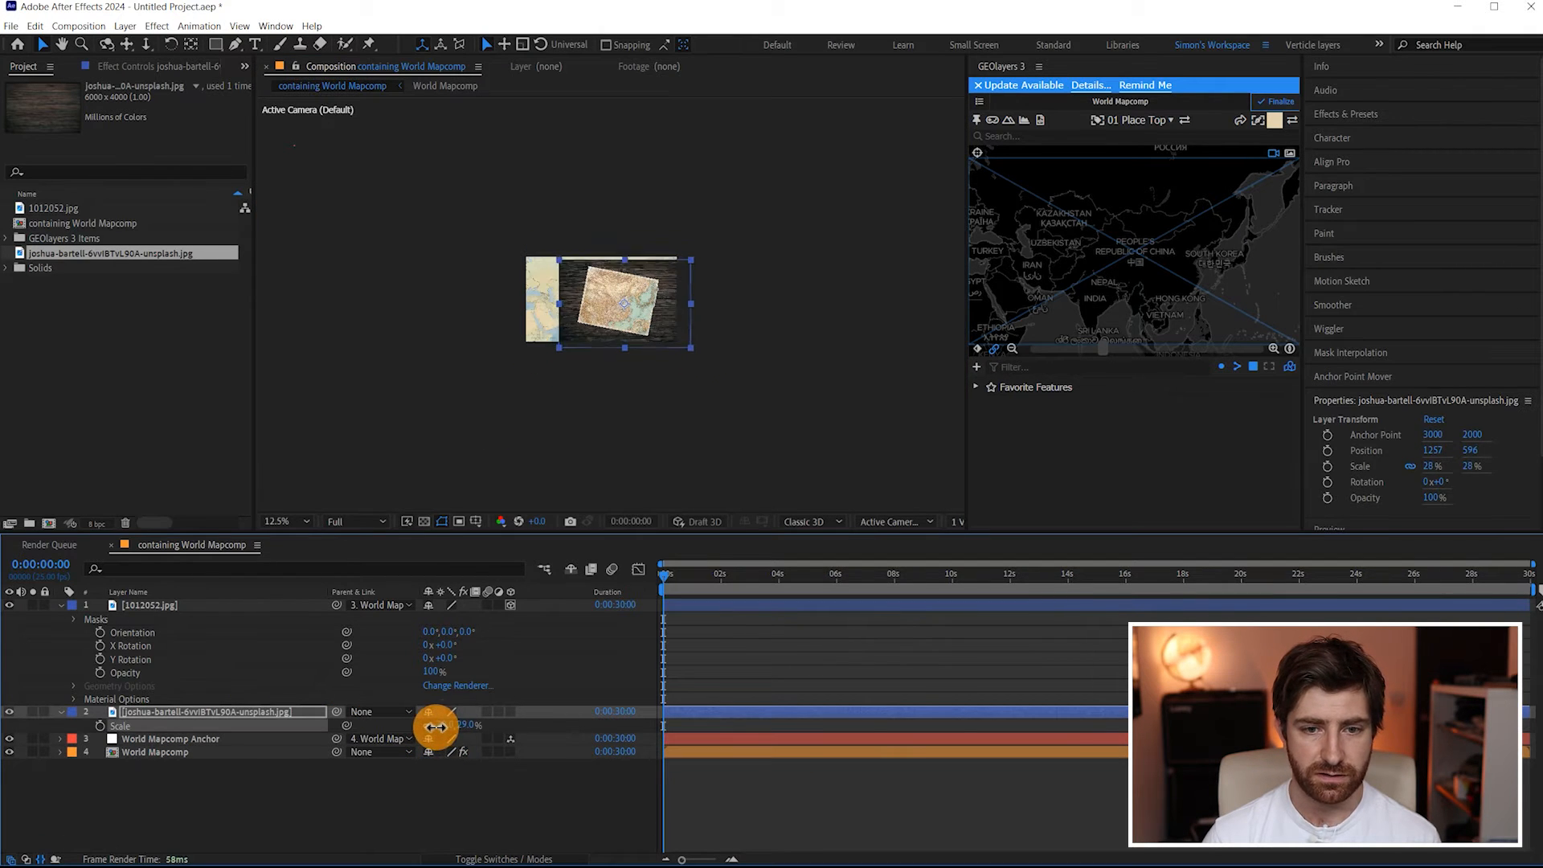
Make the wood layer 3D, parent it to World Mapcomp Anchor, and pan the GEOlayers map slightly east to check the link
{"action": "left_click", "coordinate": [509, 712]}
{"action": "left_click", "coordinate": [401, 712]}
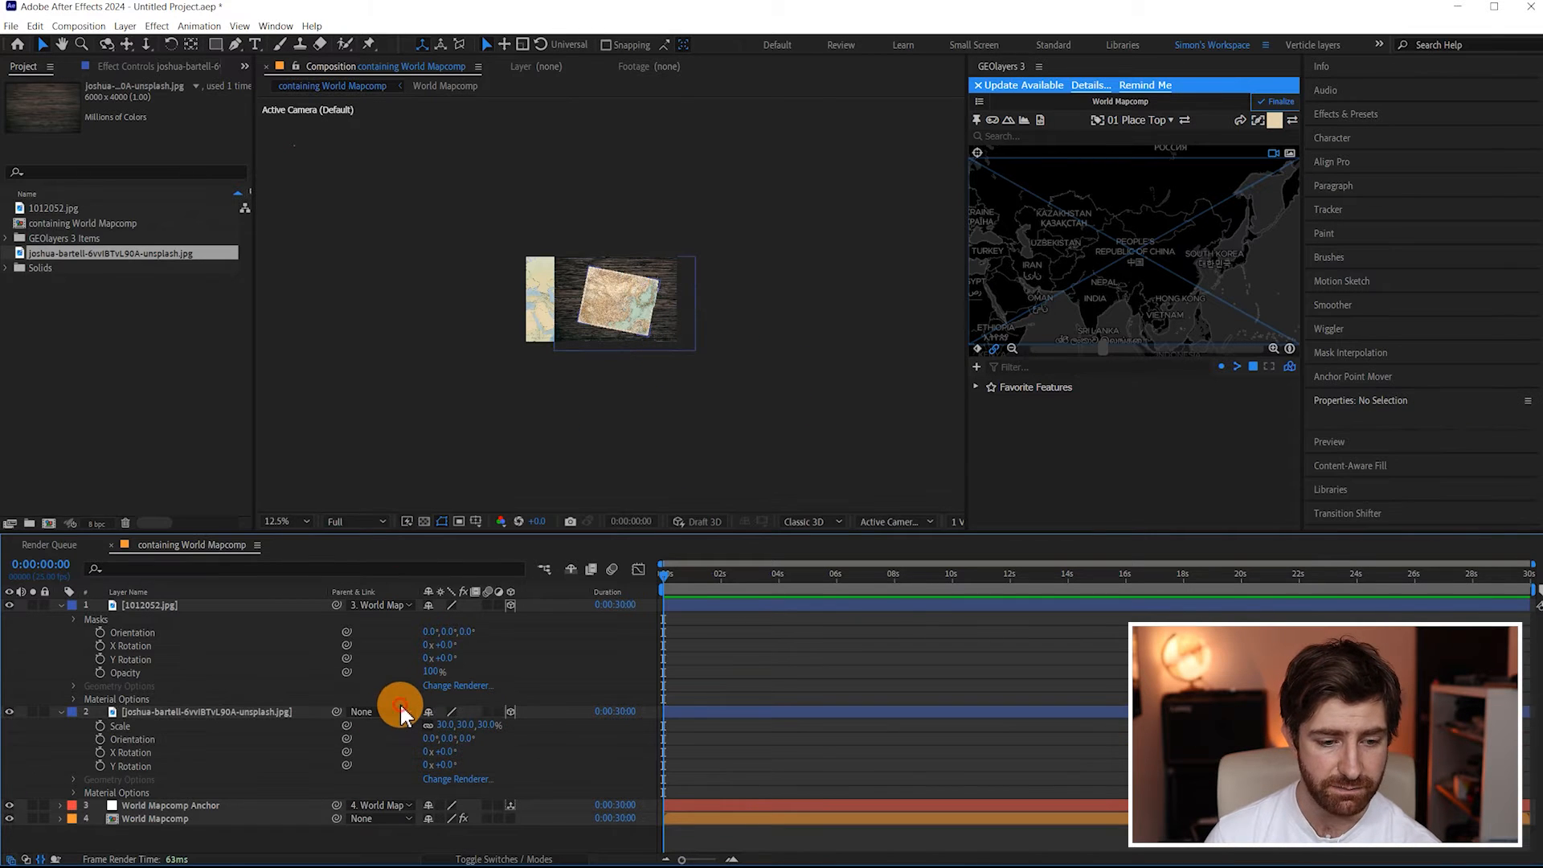
{"action": "left_click", "coordinate": [402, 717]}
{"action": "left_click", "coordinate": [431, 783]}
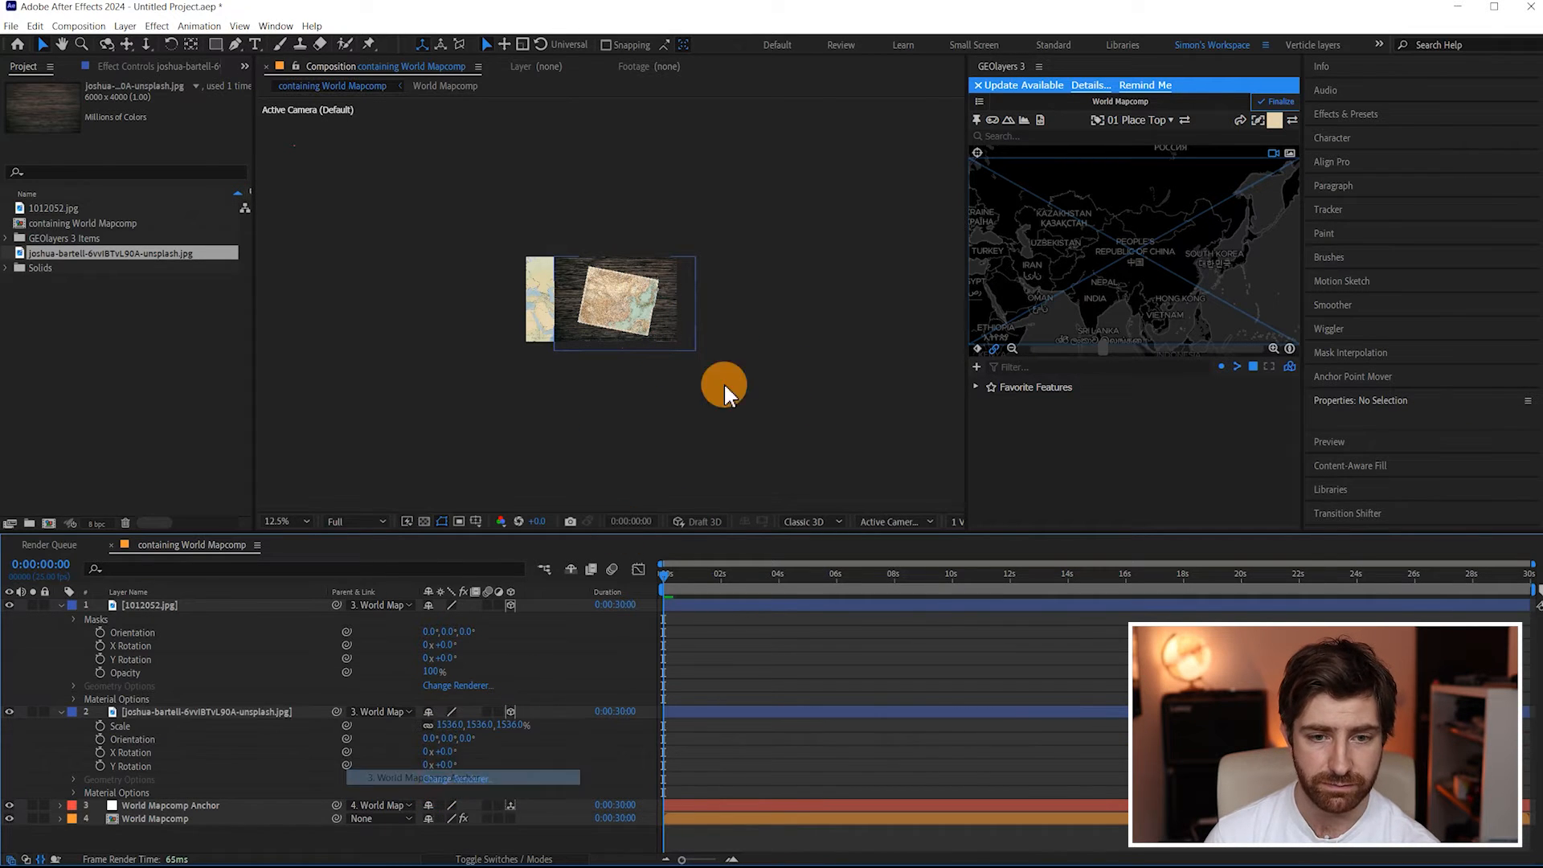
{"action": "key", "text": "period"}
{"action": "key", "text": "period"}
{"action": "left_click_drag", "start_coordinate": [1125, 271], "coordinate": [1087, 261]}
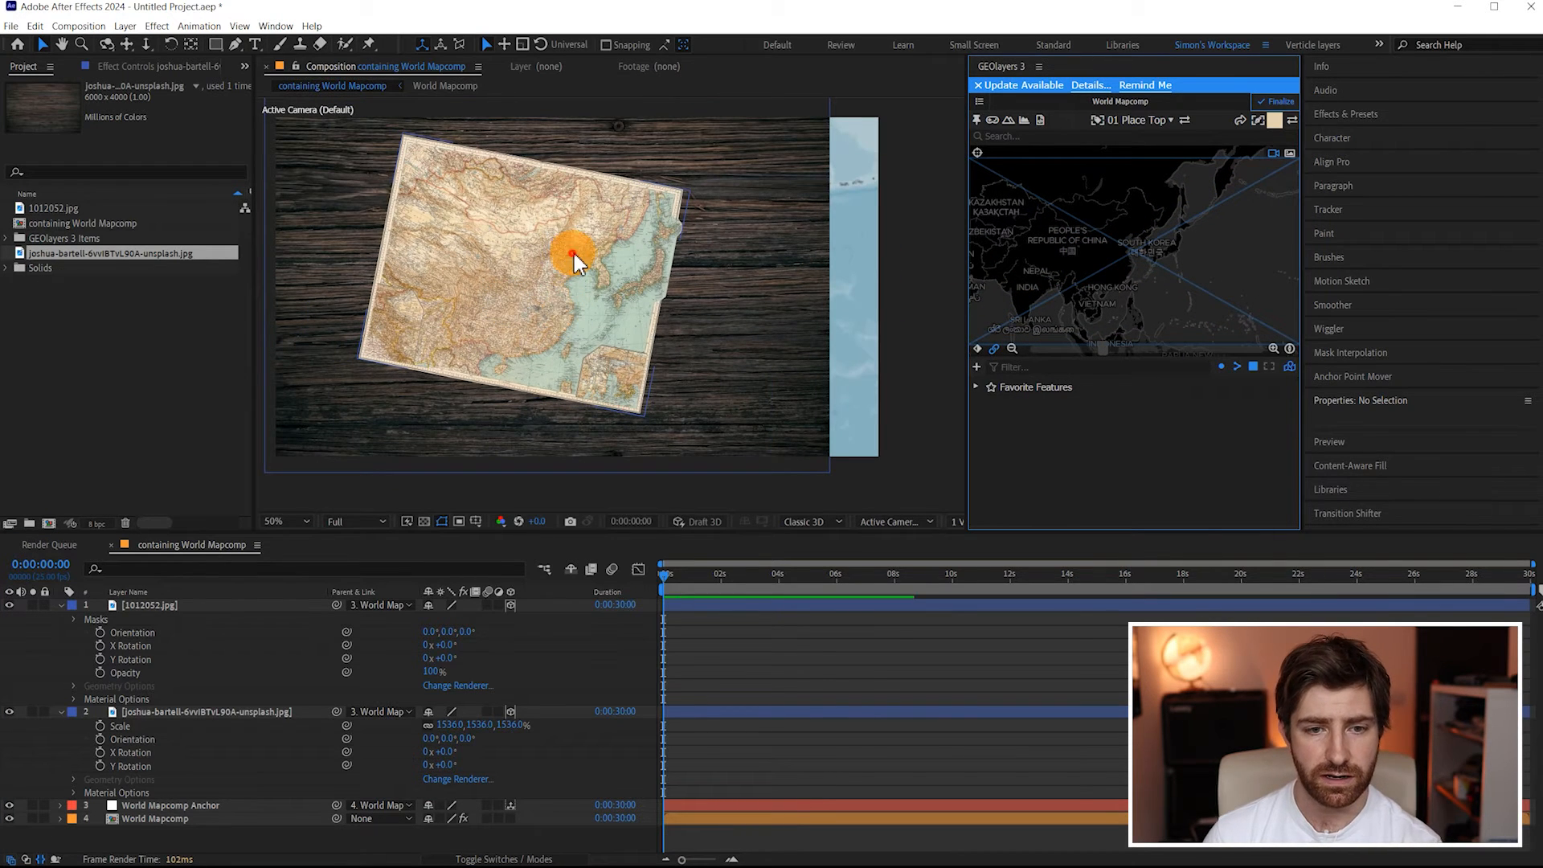
Apply the Drop Shadow effect to the historical map layer
{"action": "left_click", "coordinate": [575, 260]}
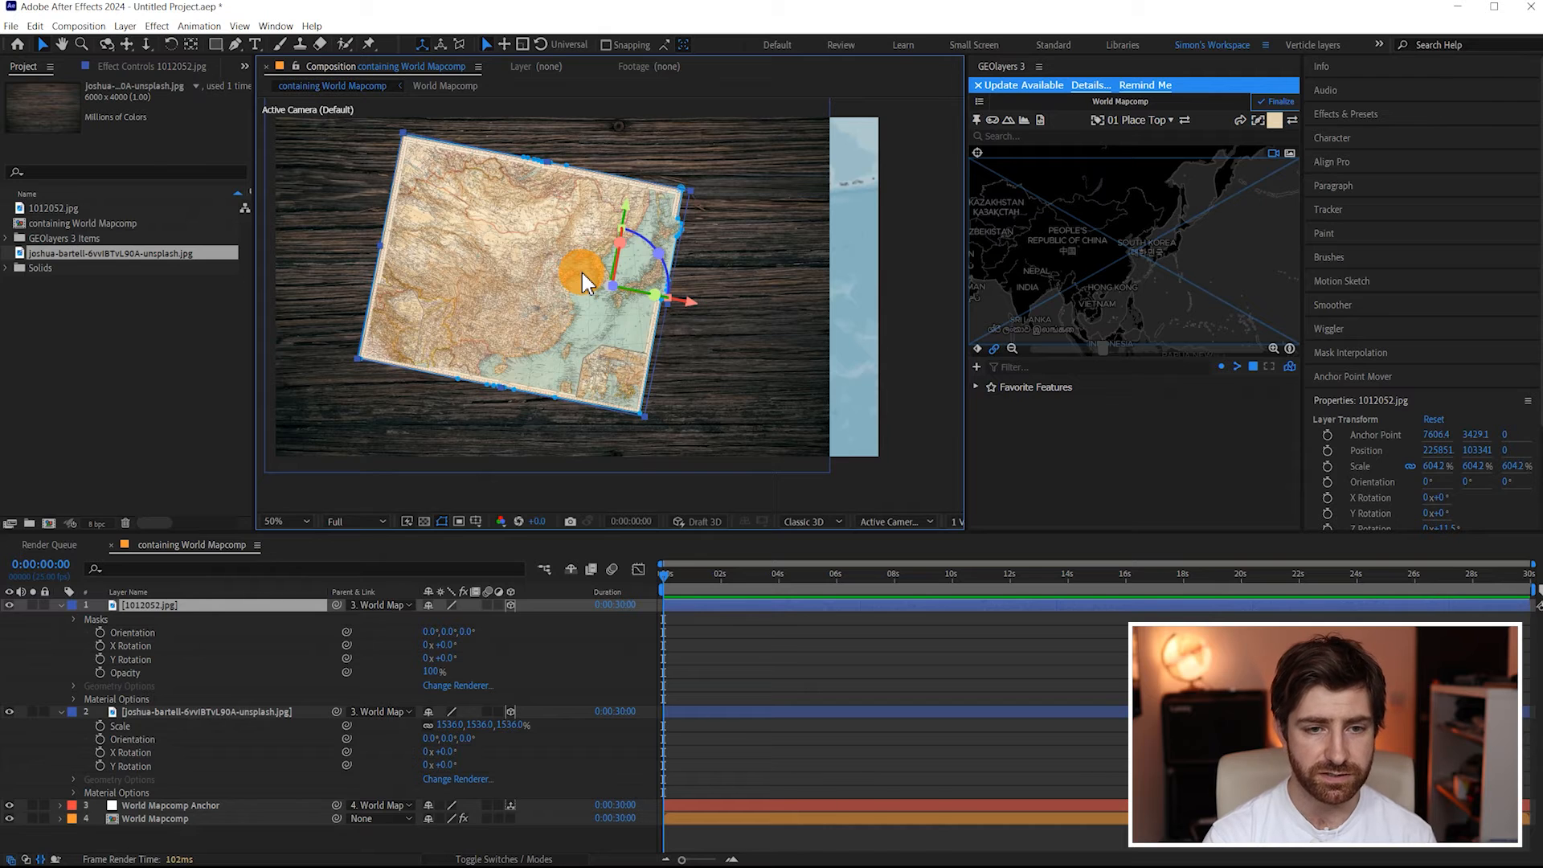
{"action": "key", "text": "ctrl+space"}
{"action": "type", "text": "dro"}
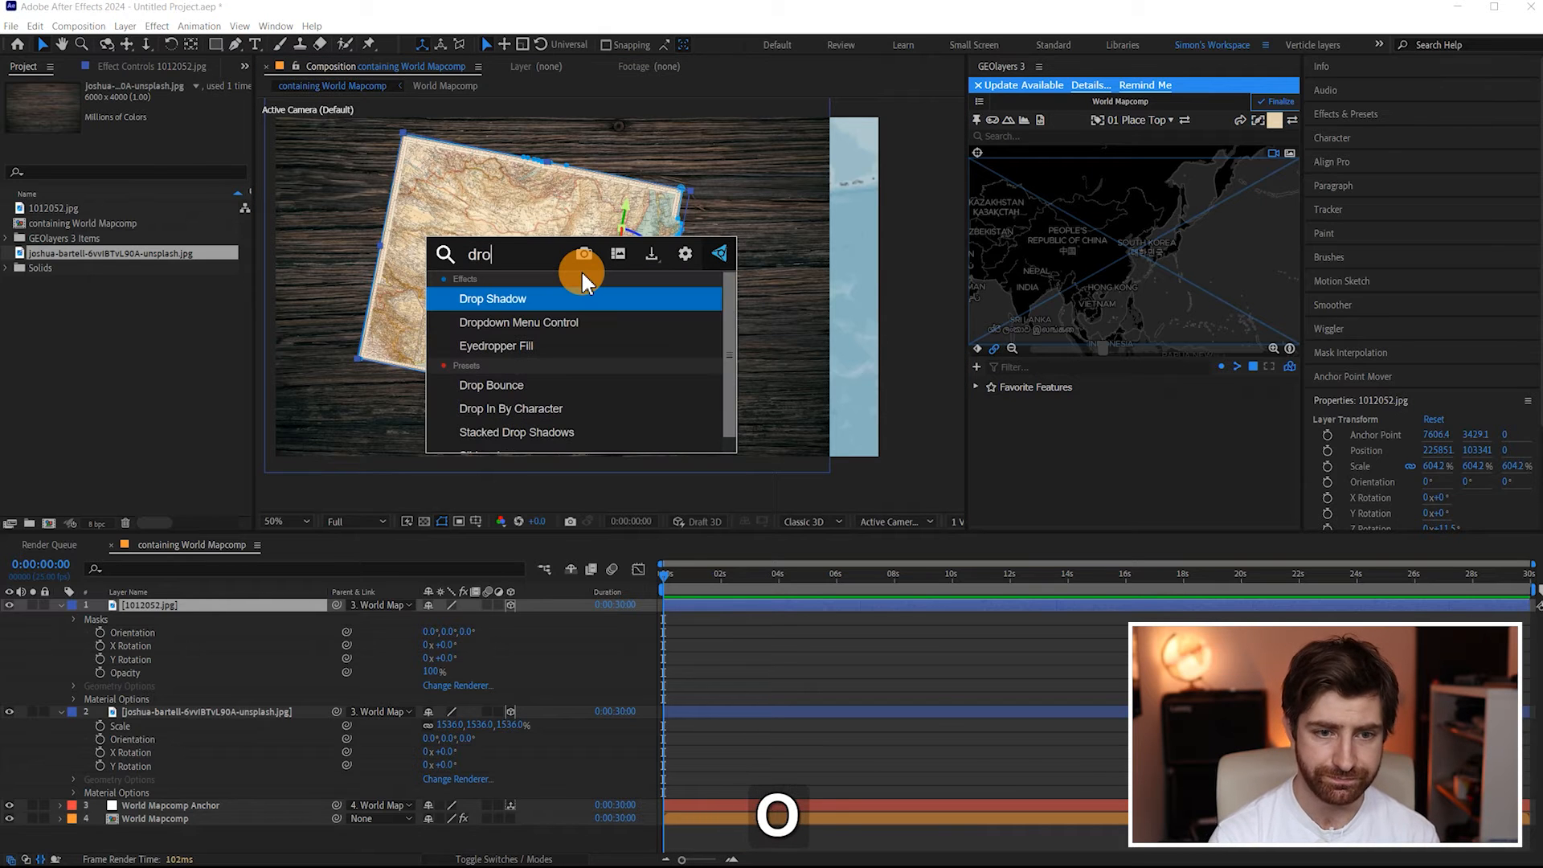
{"action": "left_click", "coordinate": [605, 299]}
Set the map's drop shadow to a direction of 116°, a distance of 20 and a softness of 85
{"action": "scroll", "coordinate": [562, 391], "scroll_direction": "up", "scroll_amount": 2}
{"action": "left_click_drag", "start_coordinate": [559, 381], "coordinate": [545, 138]}
{"action": "left_click_drag", "start_coordinate": [669, 434], "coordinate": [688, 317]}
{"action": "scroll", "coordinate": [689, 358], "scroll_direction": "up", "scroll_amount": 1}
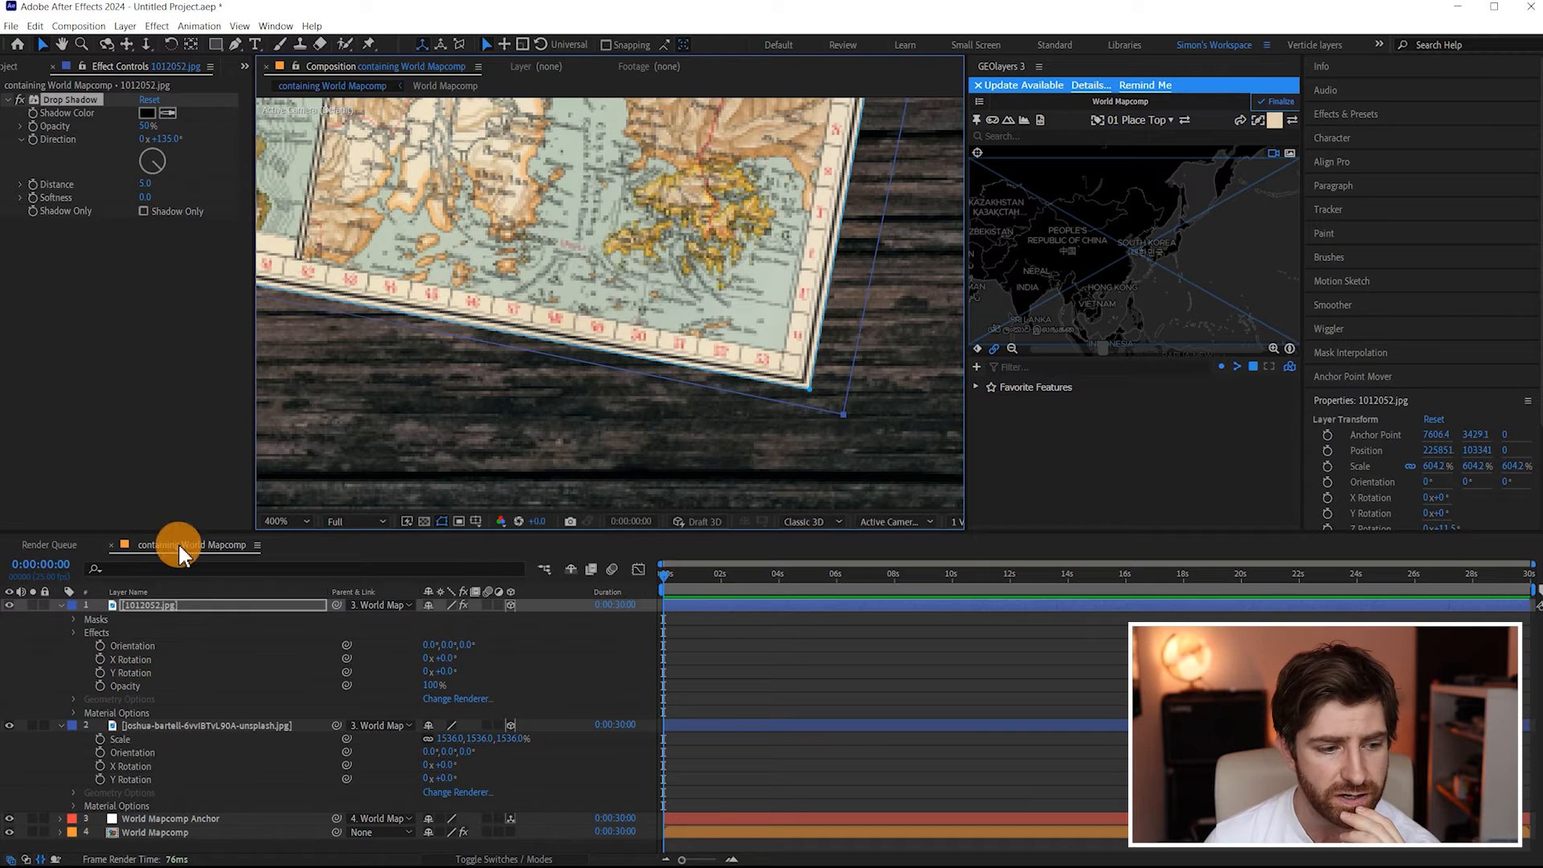
{"action": "left_click_drag", "start_coordinate": [699, 350], "coordinate": [706, 269]}
{"action": "left_click_drag", "start_coordinate": [161, 137], "coordinate": [167, 191]}
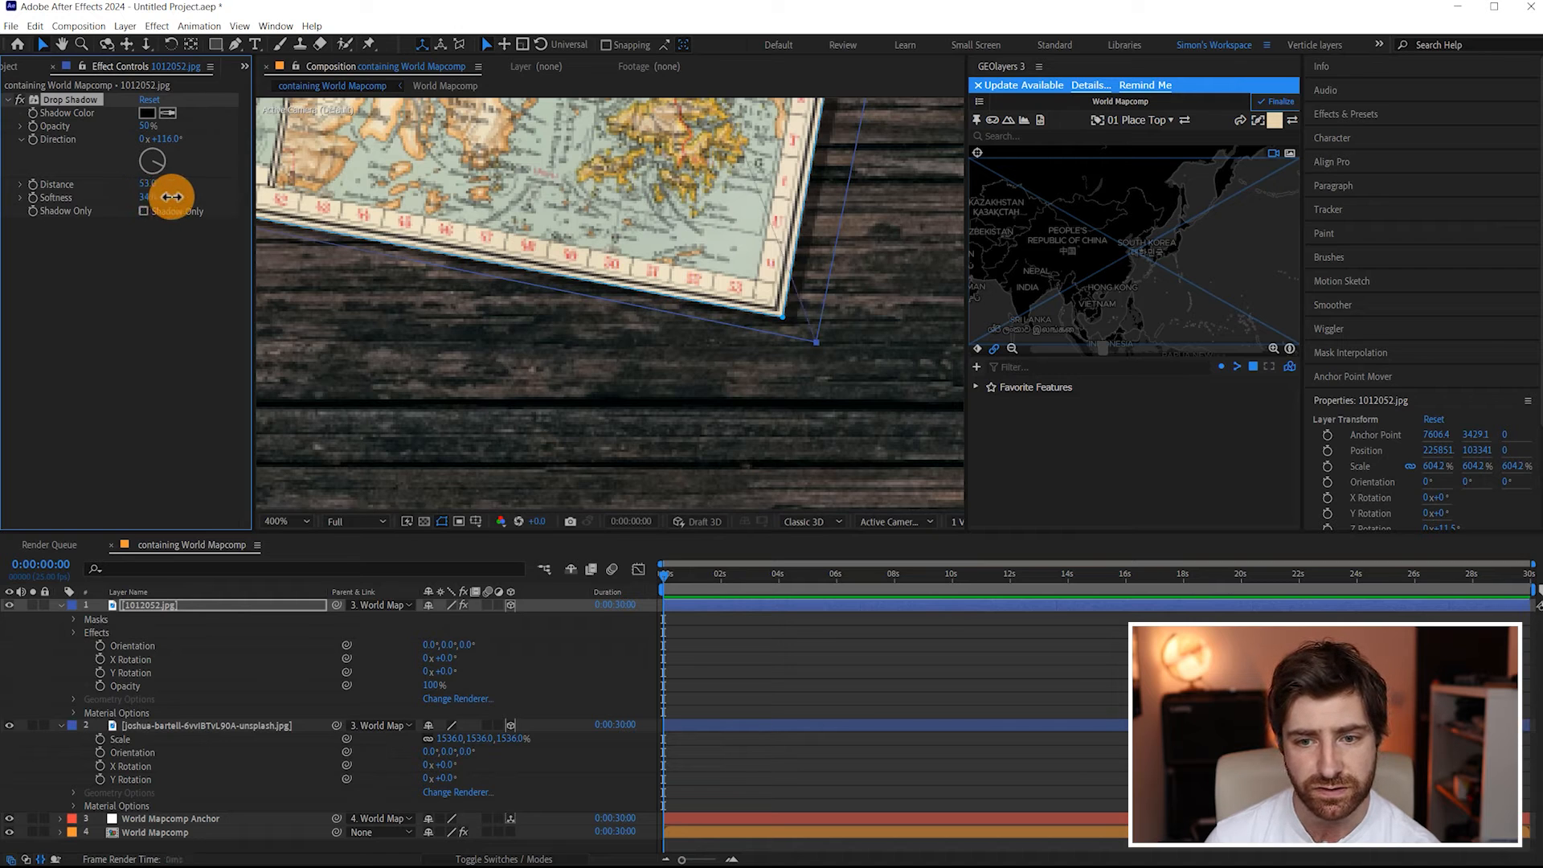
{"action": "left_click_drag", "start_coordinate": [208, 195], "coordinate": [209, 195]}
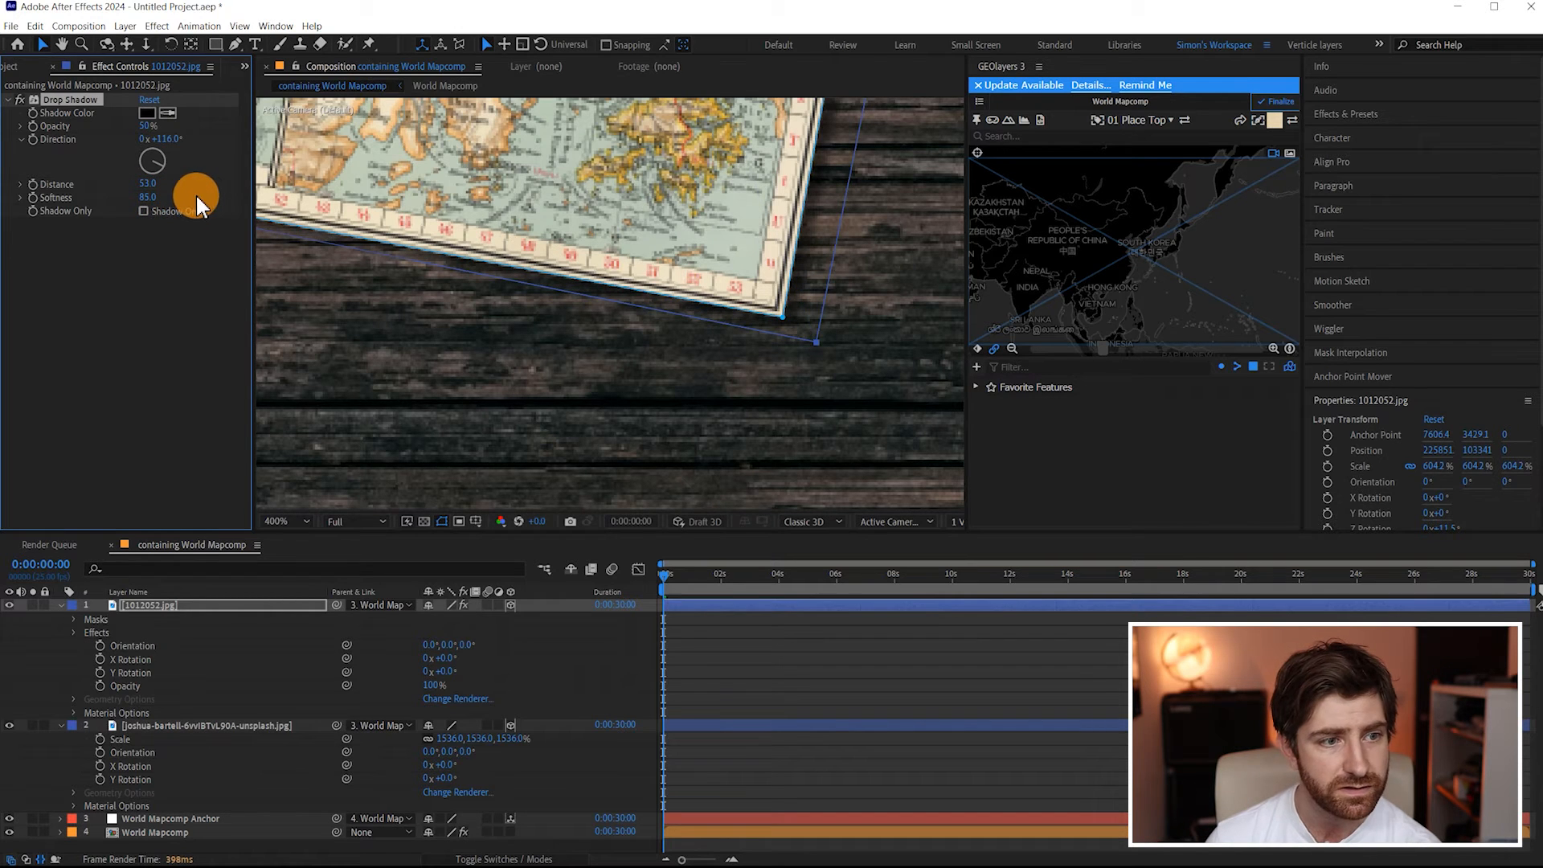
{"action": "left_click", "coordinate": [155, 184]}
{"action": "type", "text": "20"}
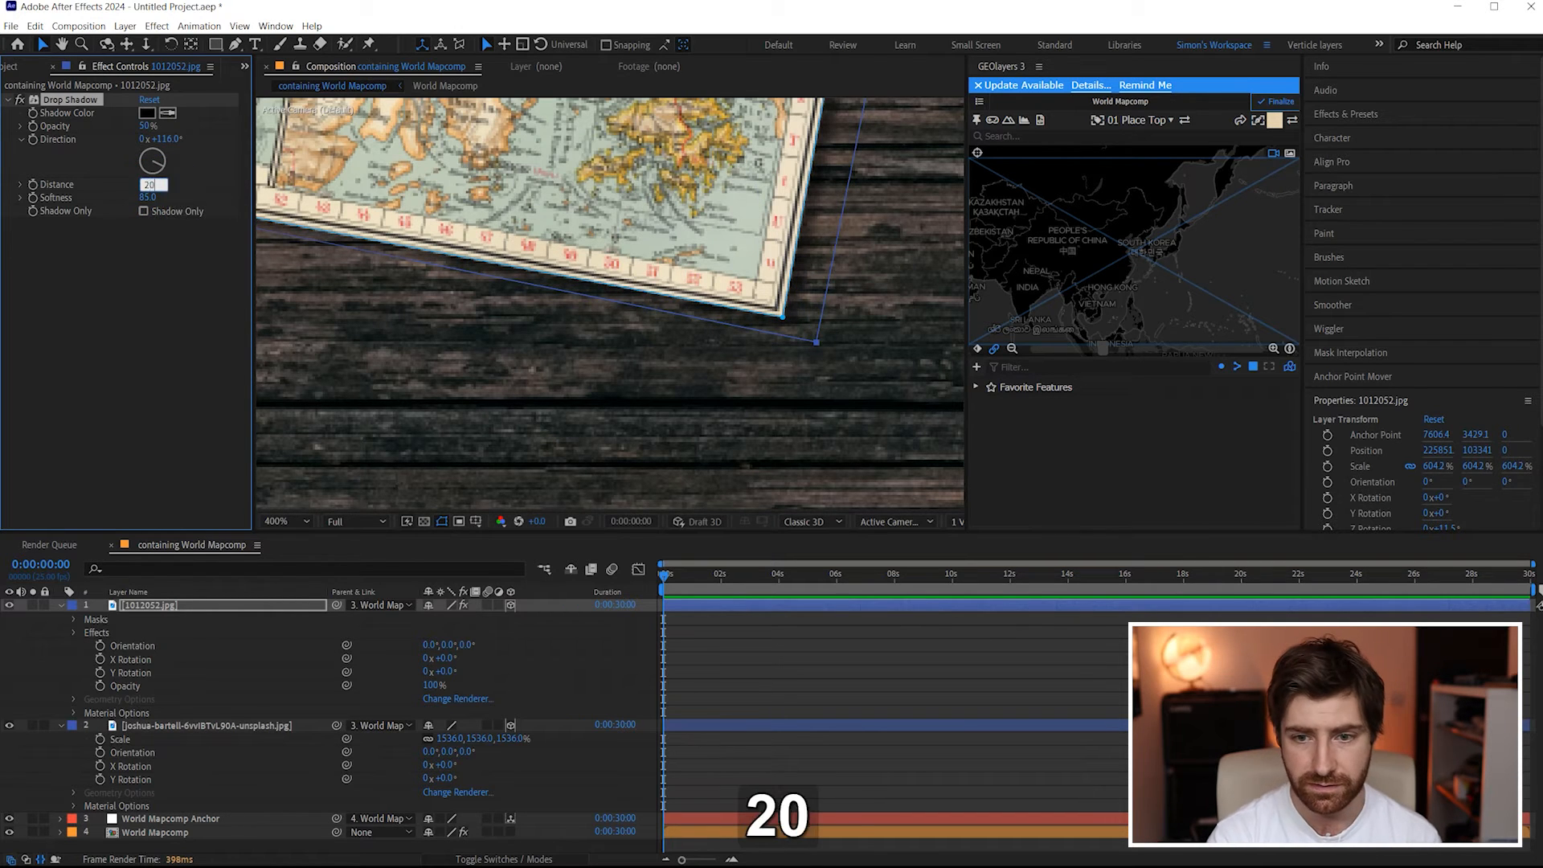
{"action": "key", "text": "Return"}
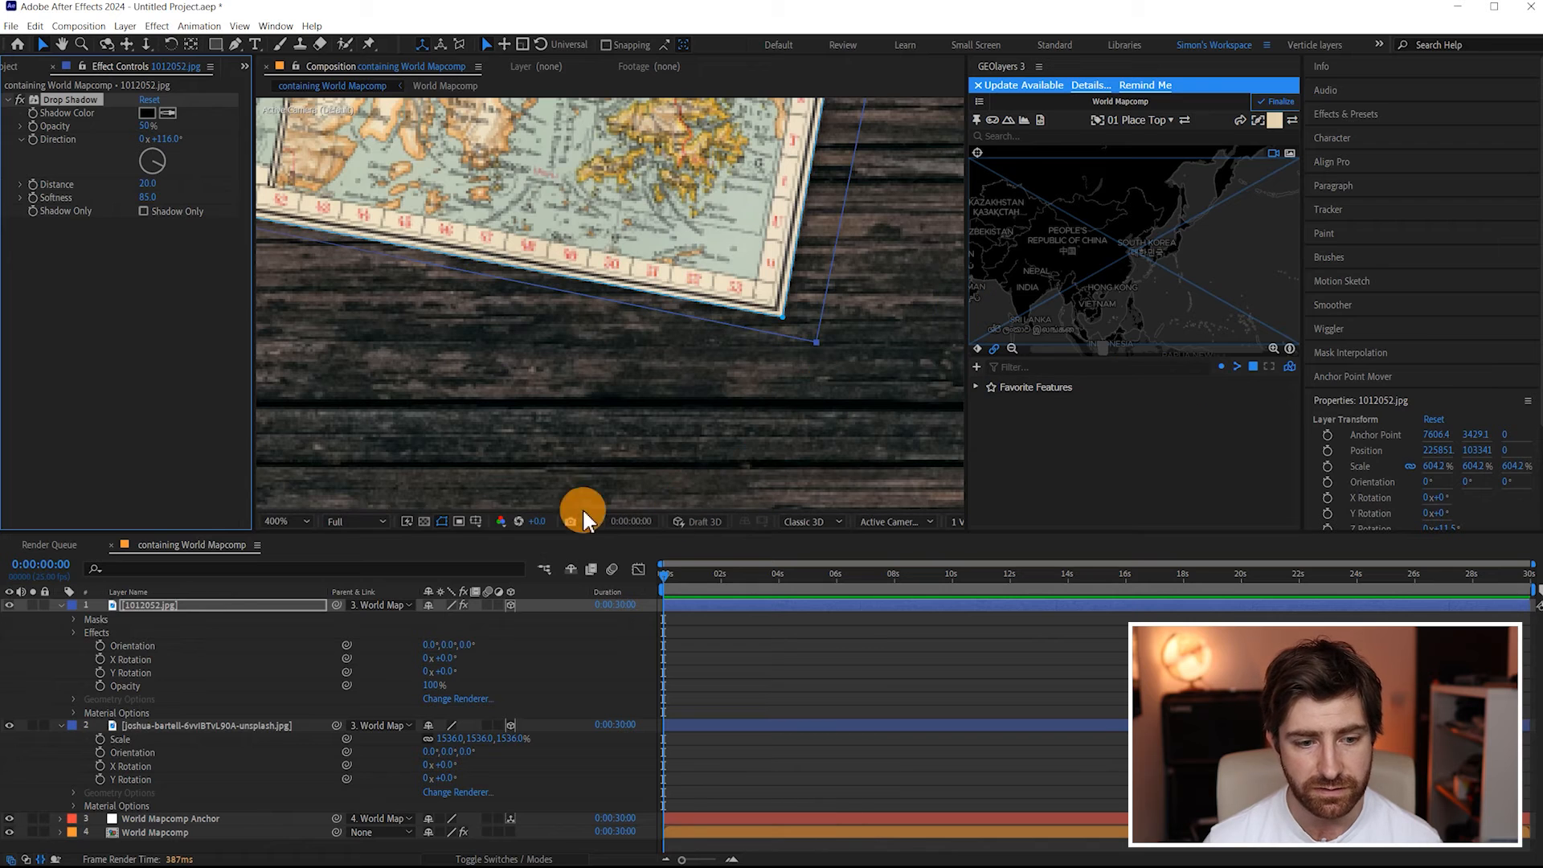
Inspect the shadow at the map's southeast corner with the layer deselected, and change the map's shadow color
{"action": "scroll", "coordinate": [749, 309], "scroll_direction": "down", "scroll_amount": 2}
{"action": "scroll", "coordinate": [634, 284], "scroll_direction": "up", "scroll_amount": 2}
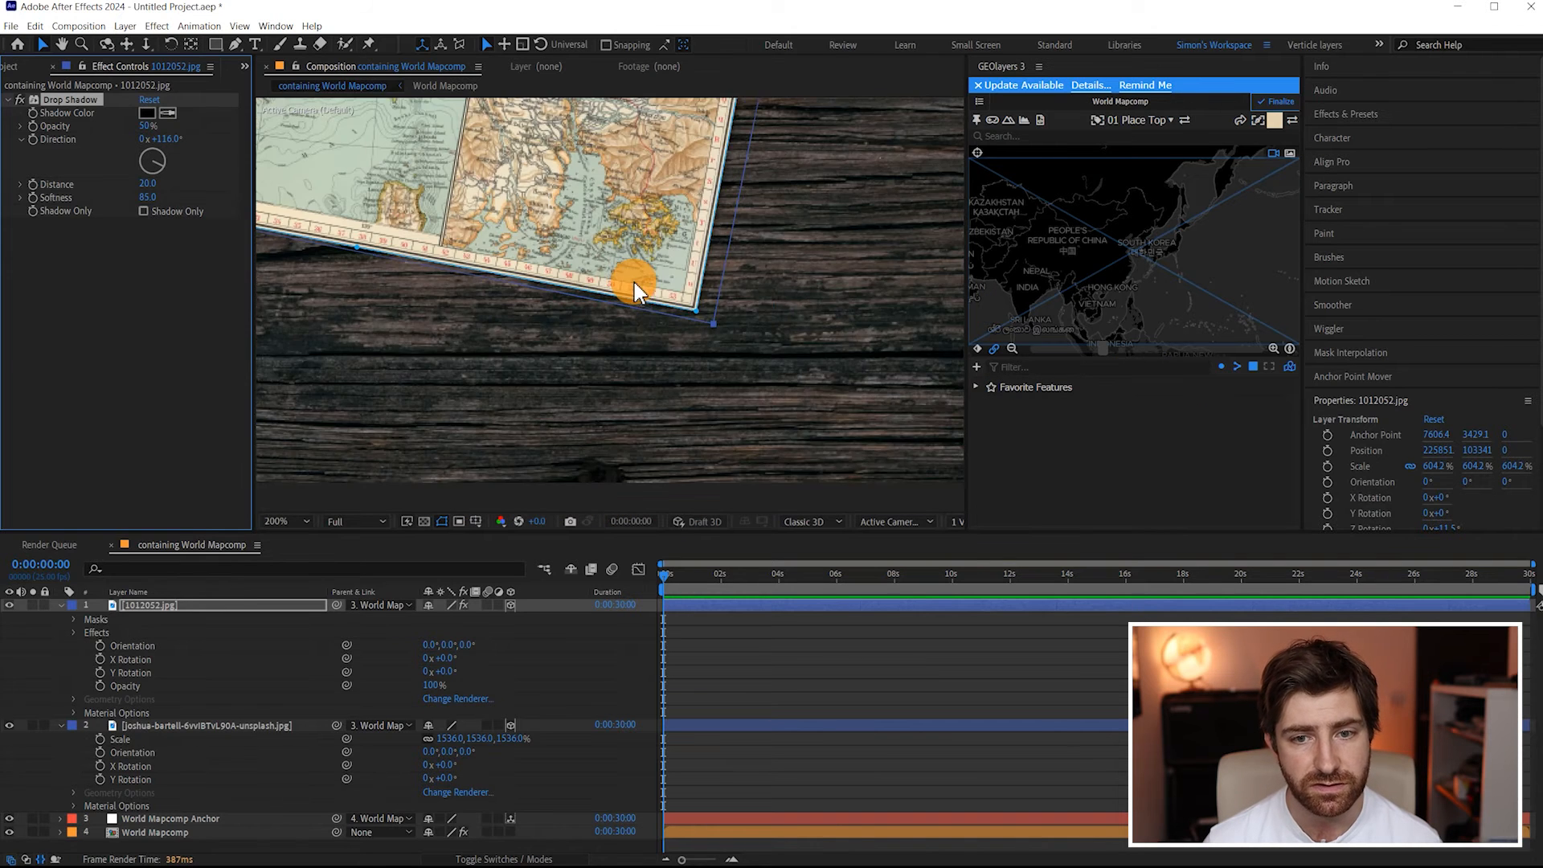
{"action": "key", "text": "ctrl+shift+a"}
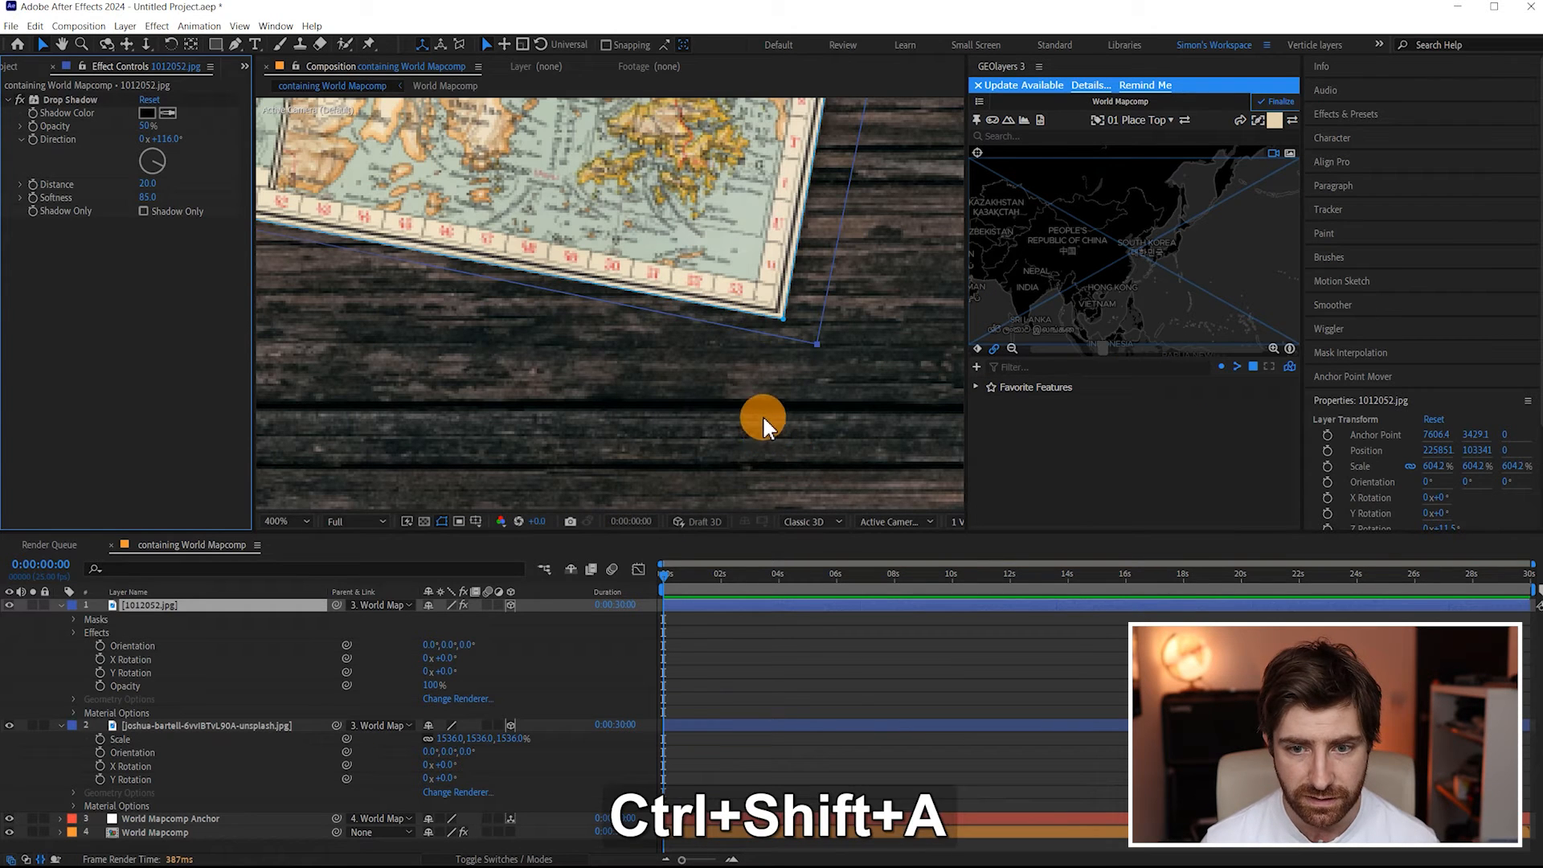
{"action": "left_click", "coordinate": [841, 625]}
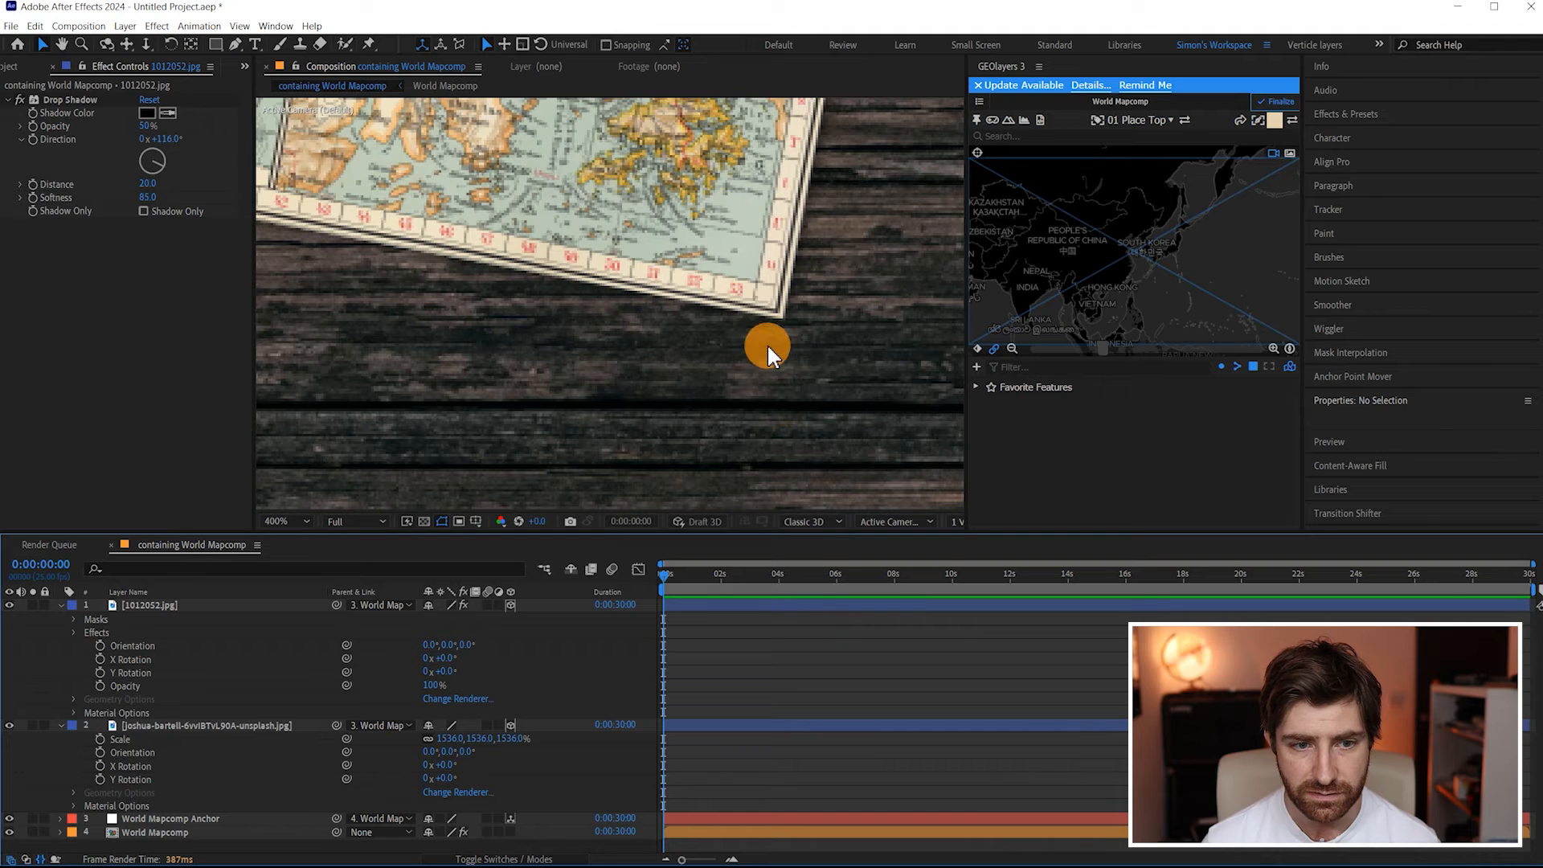
{"action": "left_click", "coordinate": [706, 297]}
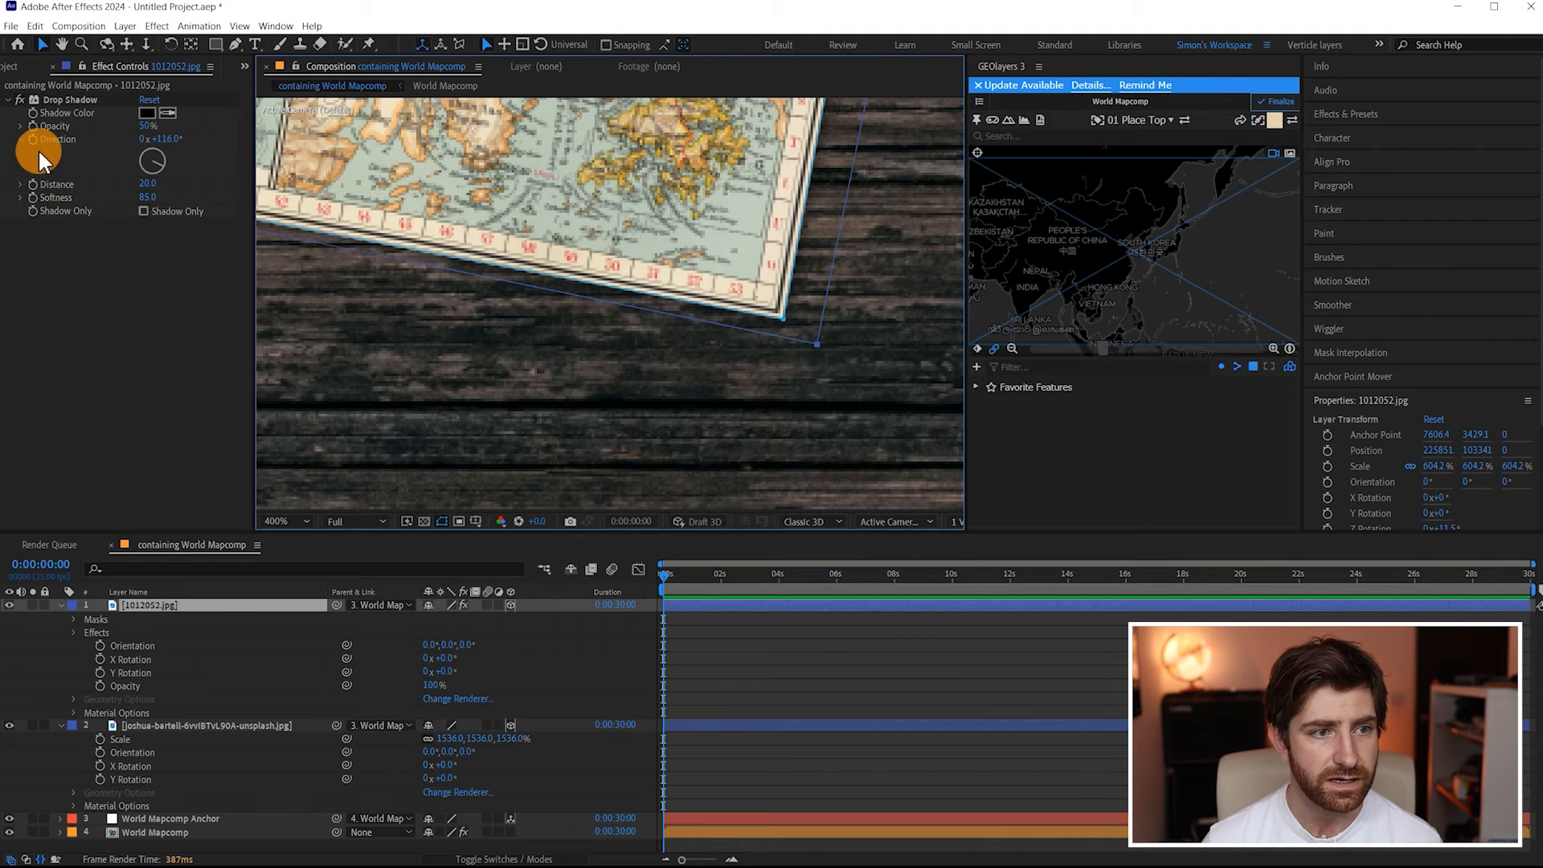
{"action": "left_click", "coordinate": [144, 113]}
{"action": "left_click", "coordinate": [15, 464]}
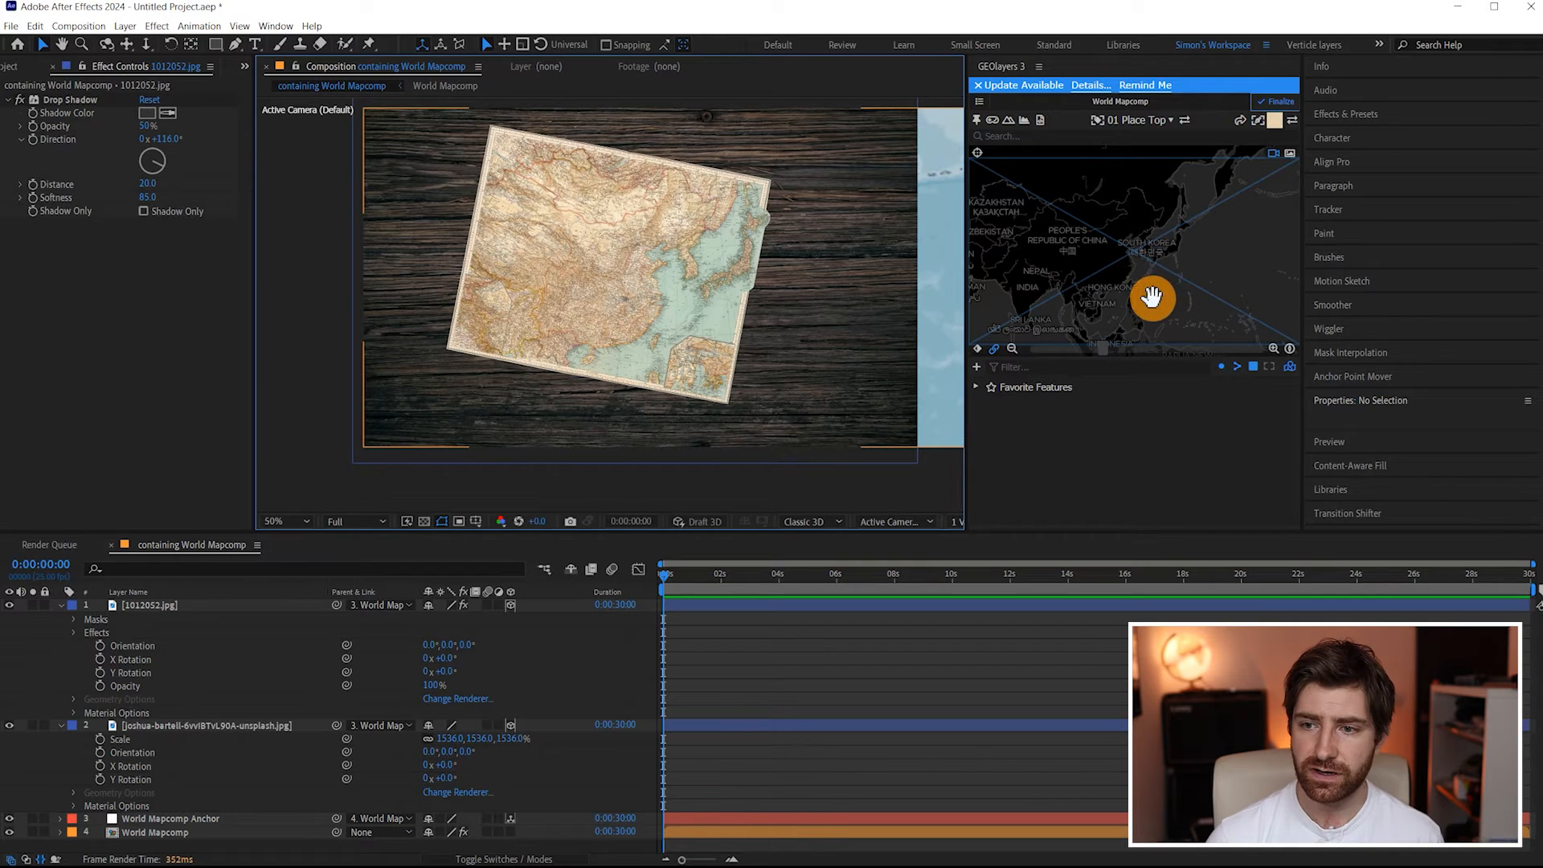
Frame China in the GEOlayers view at zoom 4.44, pitch 38° and bearing -8.8°, and keyframe this view at 0 seconds
{"action": "mouse_move", "coordinate": [1157, 296]}
{"action": "left_mouse_down"}
{"action": "mouse_move", "coordinate": [1147, 255]}
{"action": "mouse_move", "coordinate": [1160, 242]}
{"action": "mouse_move", "coordinate": [1130, 244]}
{"action": "mouse_move", "coordinate": [1131, 257]}
{"action": "mouse_move", "coordinate": [1157, 244]}
{"action": "mouse_move", "coordinate": [1131, 257]}
{"action": "mouse_move", "coordinate": [1163, 299]}
{"action": "left_mouse_up"}
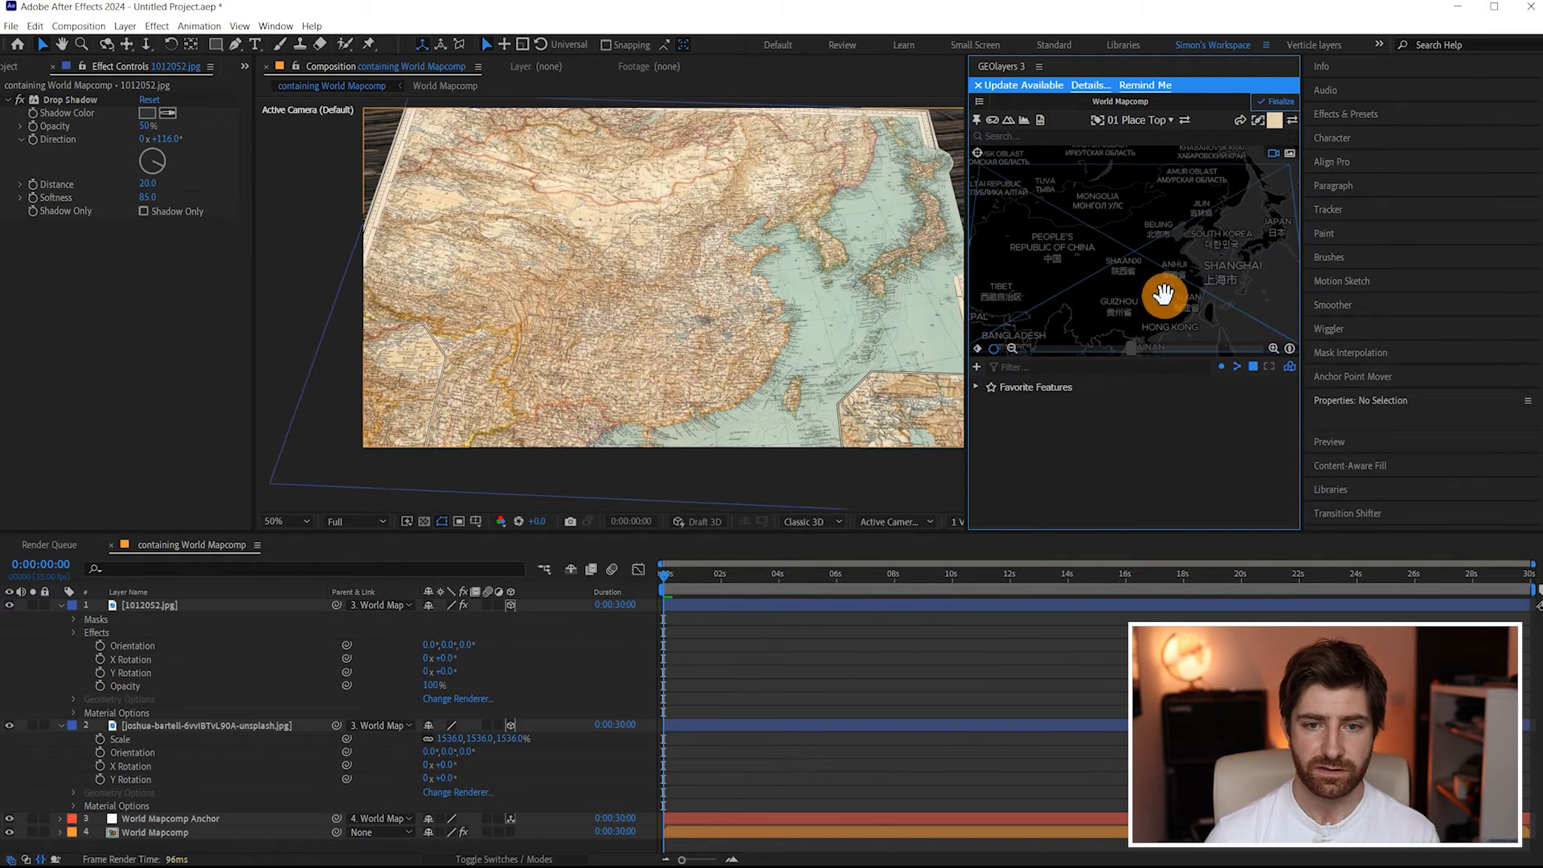
{"action": "left_click", "coordinate": [723, 831]}
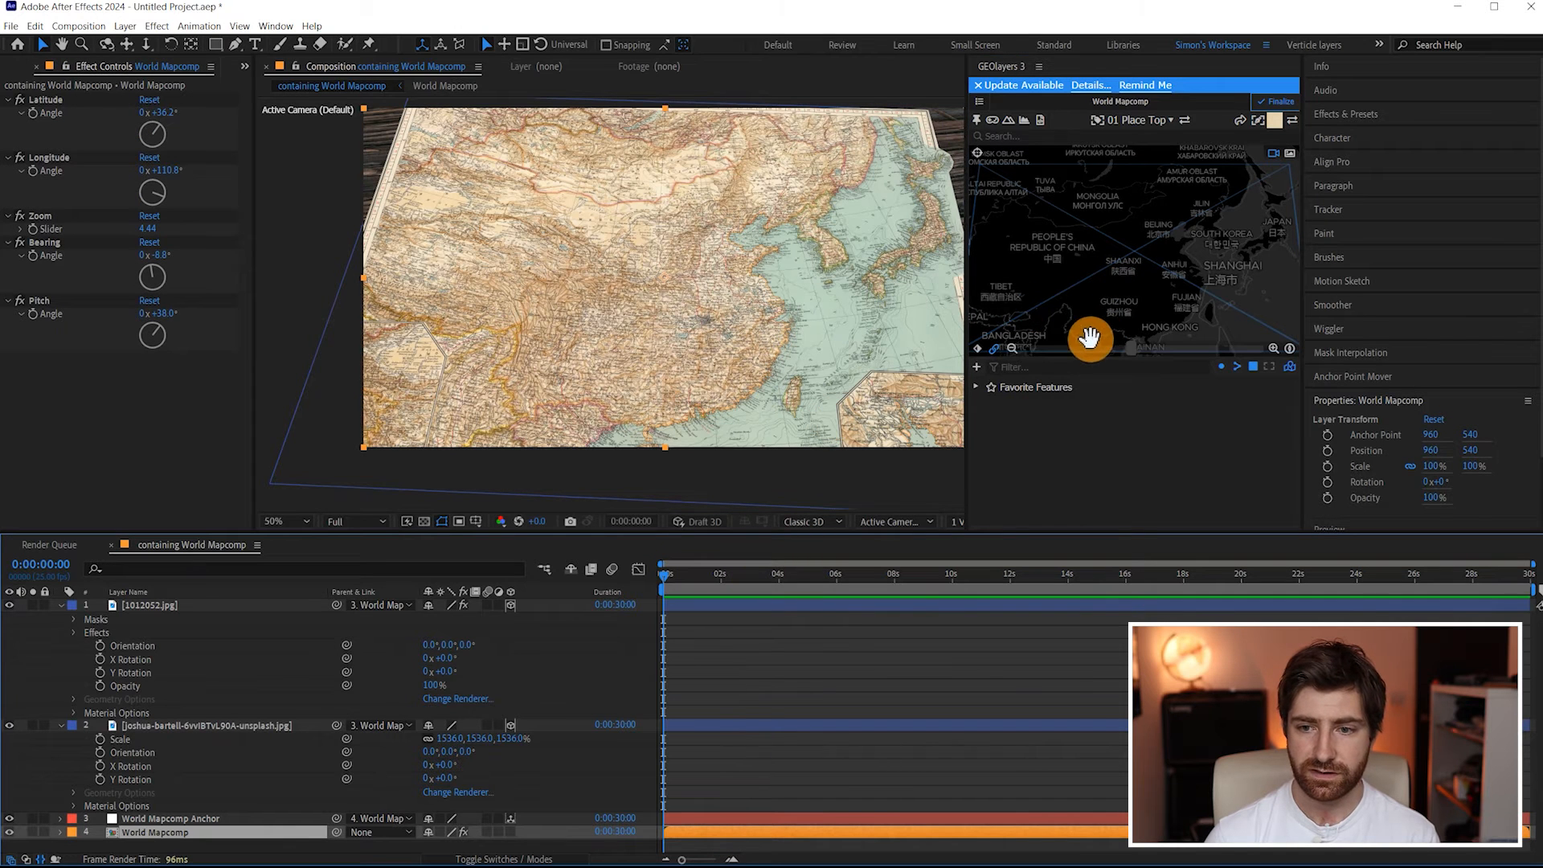
{"action": "left_click", "coordinate": [979, 350]}
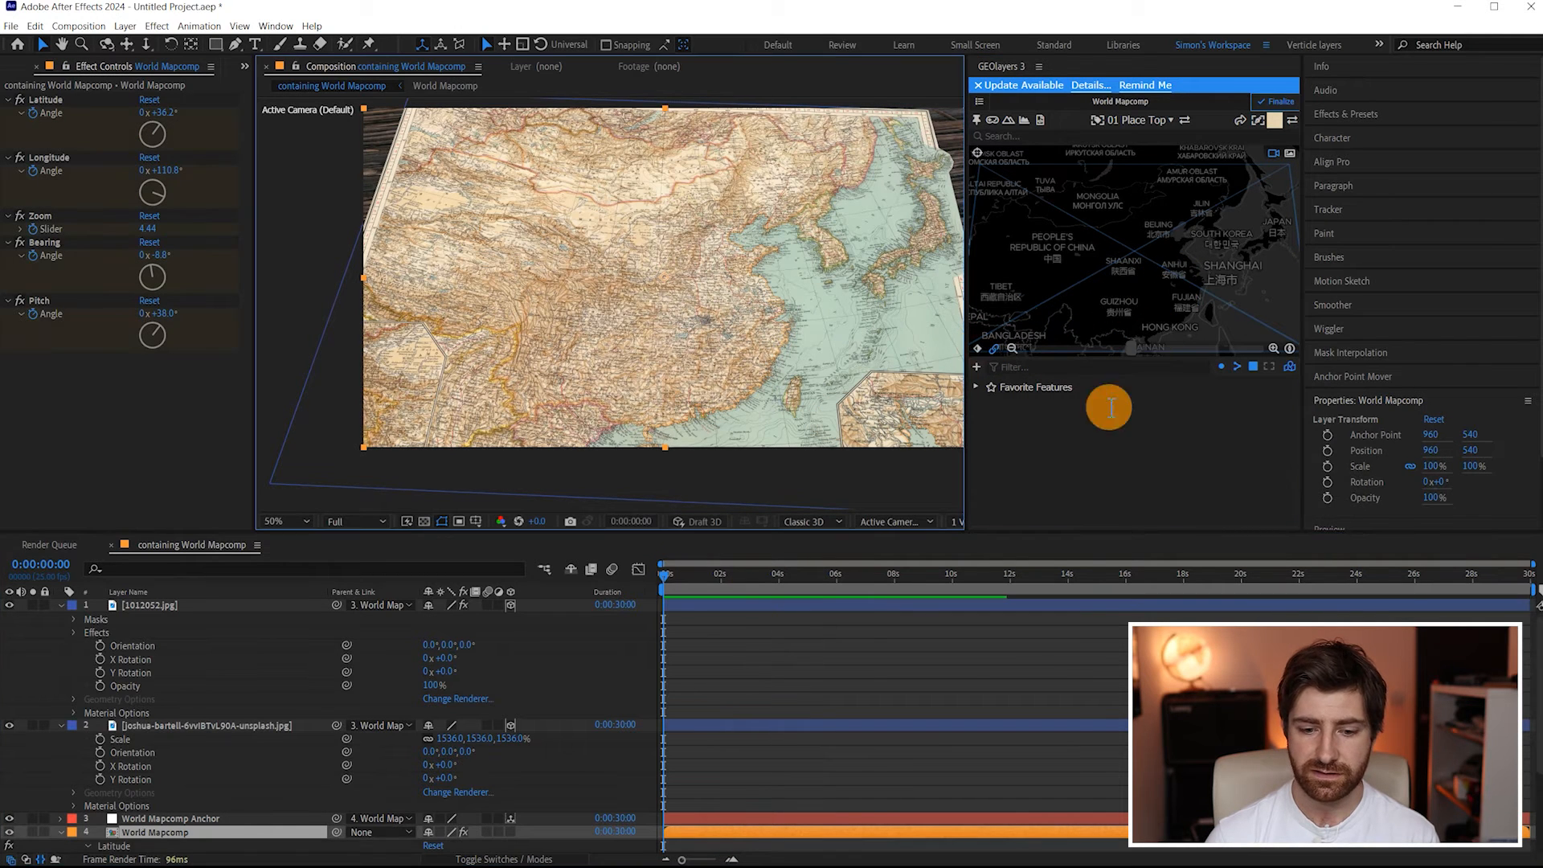
At 5 seconds, keyframe a closer view toward Korea at zoom 4.97, latitude 37.0°, longitude 122.3° and bearing 7.2°
{"action": "scroll", "coordinate": [754, 643], "scroll_direction": "down", "scroll_amount": 3}
{"action": "left_click_drag", "start_coordinate": [760, 572], "coordinate": [808, 572]}
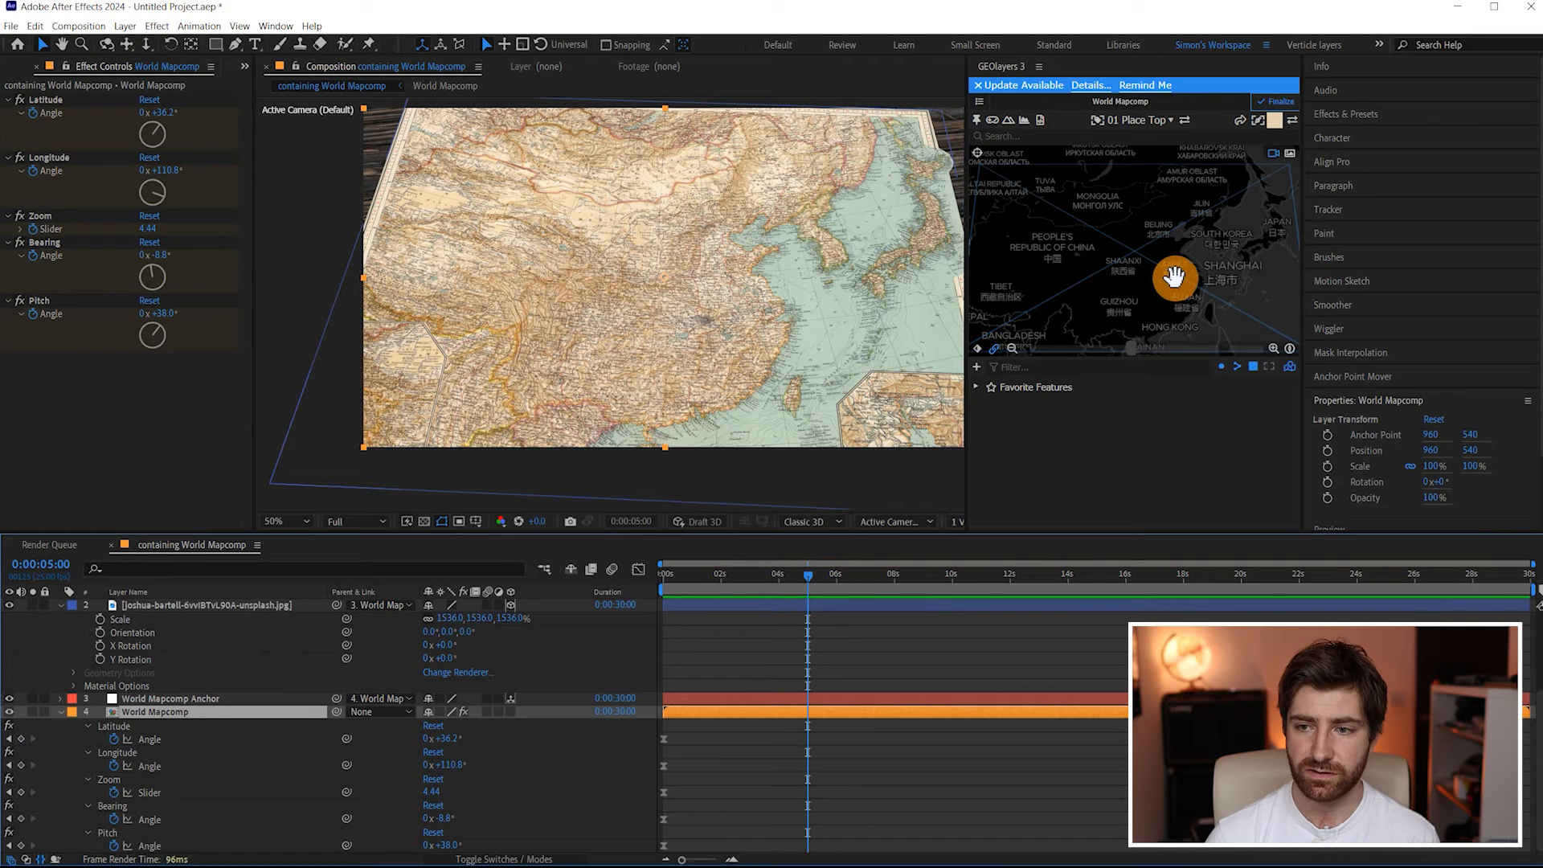
{"action": "scroll", "coordinate": [1169, 281], "scroll_direction": "up", "scroll_amount": 2}
{"action": "left_click_drag", "start_coordinate": [1172, 283], "coordinate": [1097, 320]}
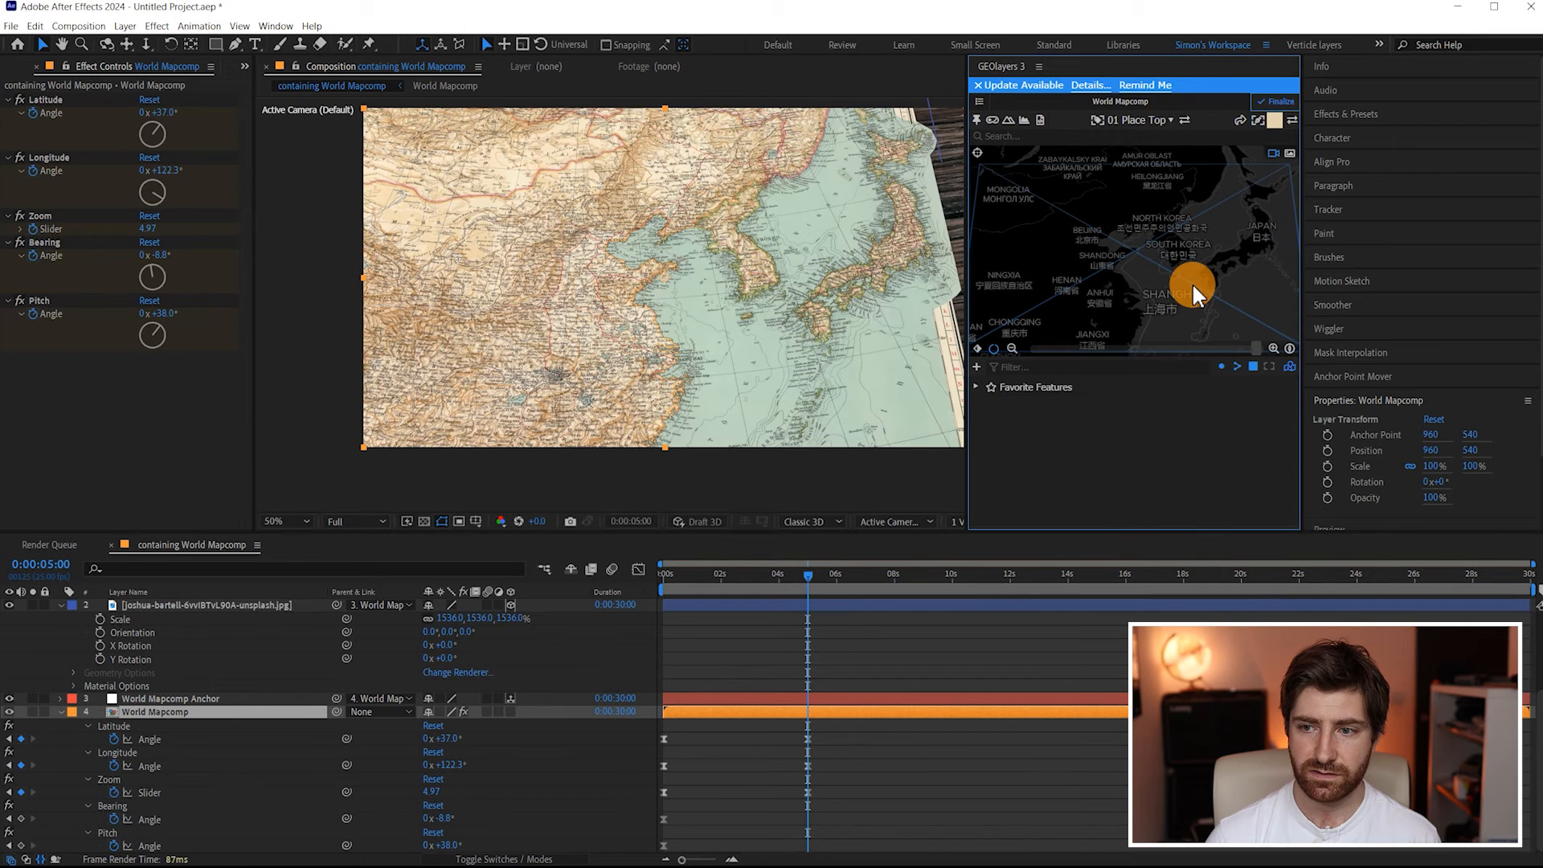
{"action": "left_click_drag", "start_coordinate": [1197, 283], "coordinate": [1172, 295]}
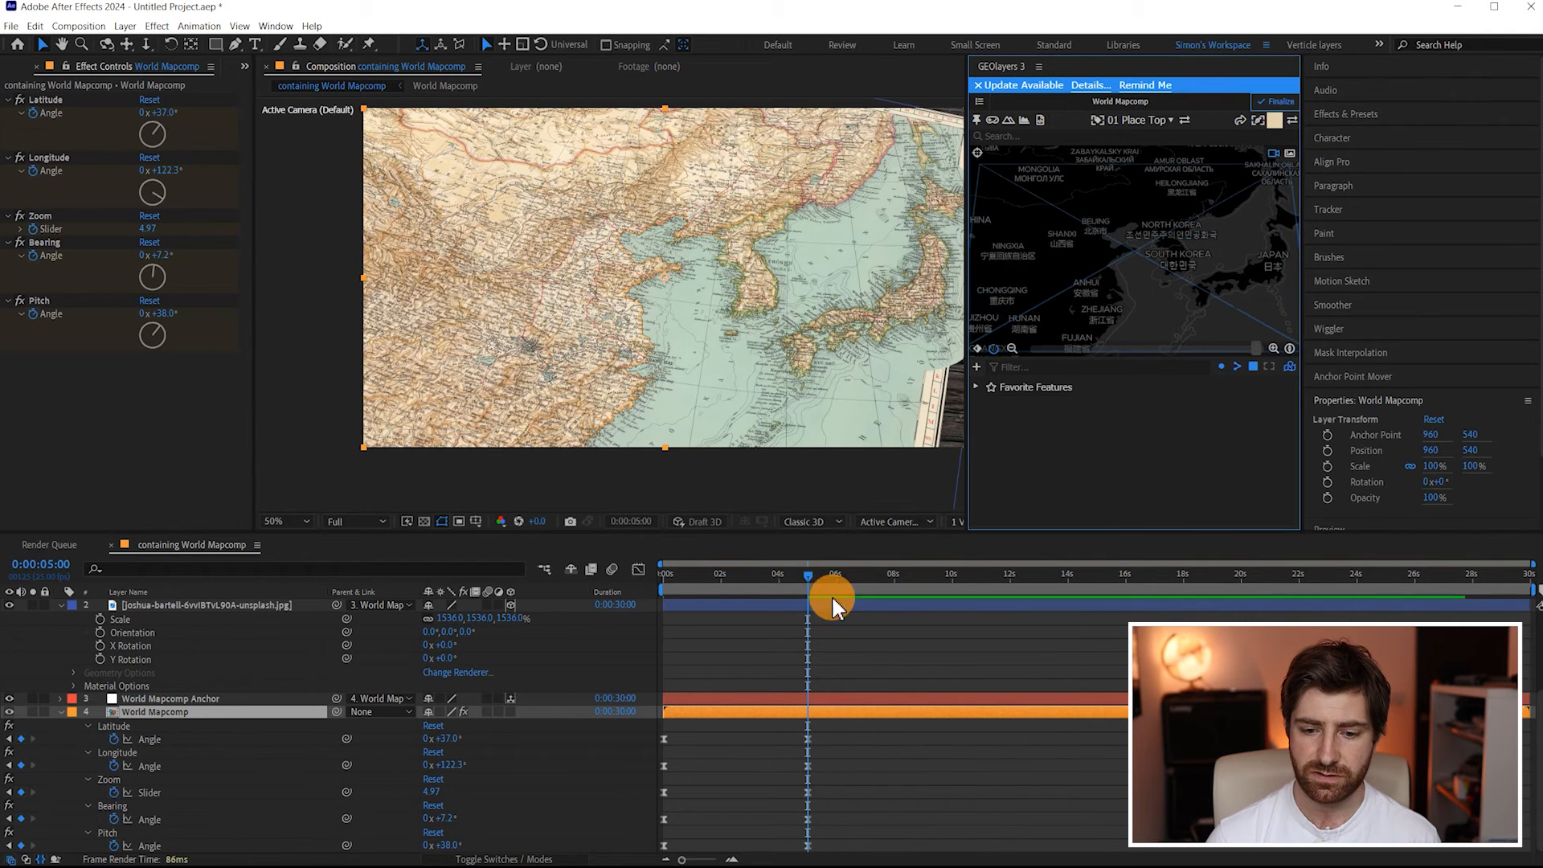
Preview the camera move from the start and apply Easy Ease to all the World Mapcomp keyframes
{"action": "left_click_drag", "start_coordinate": [793, 591], "coordinate": [613, 586]}
{"action": "key", "text": "space"}
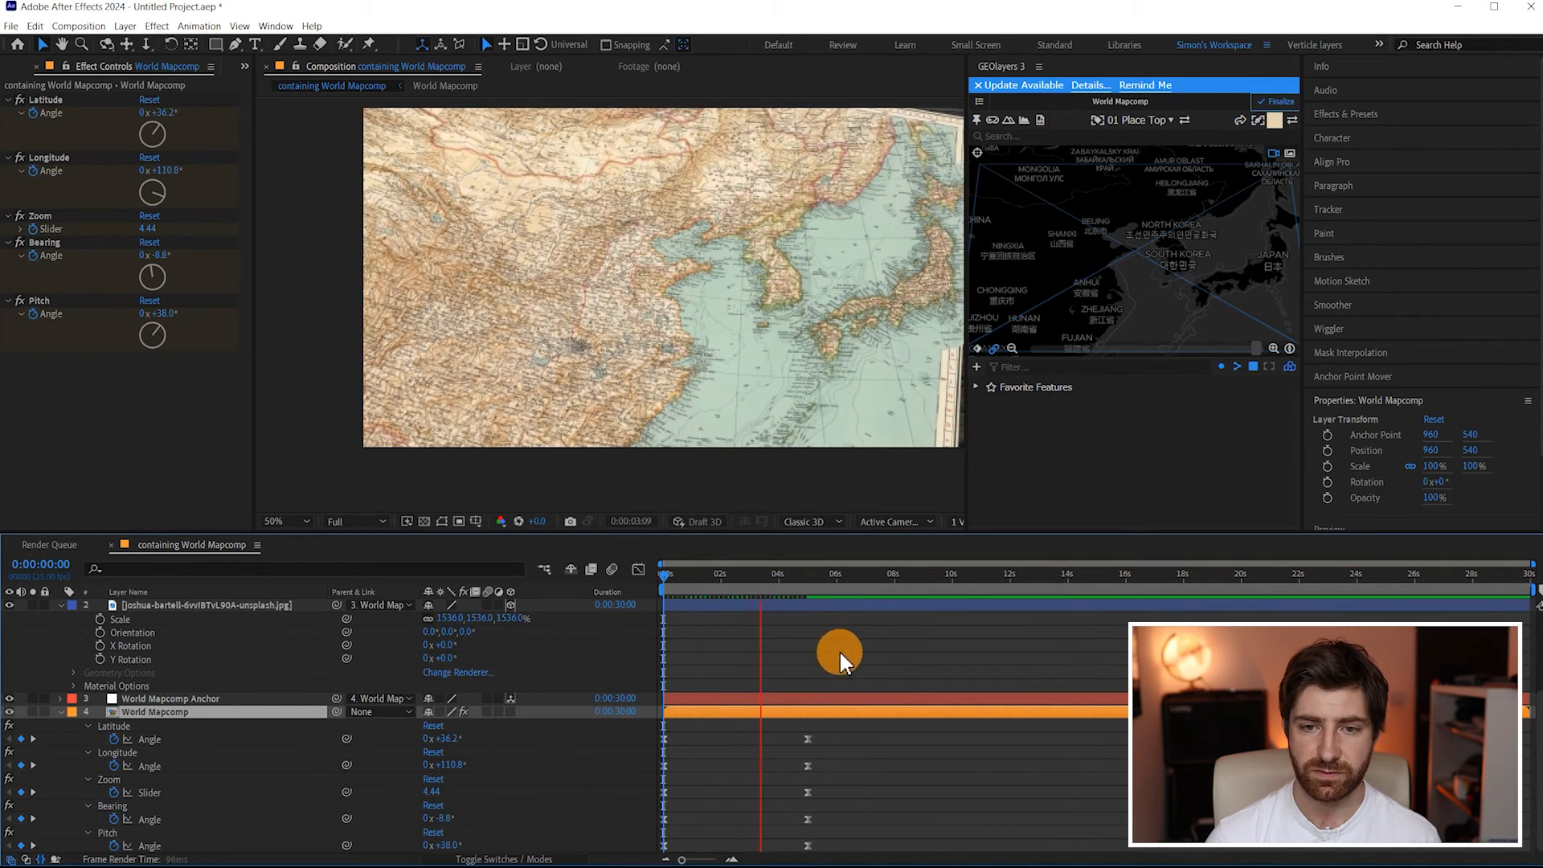
{"action": "key", "text": "space"}
{"action": "left_click_drag", "start_coordinate": [856, 729], "coordinate": [654, 863]}
{"action": "key", "text": "F9"}
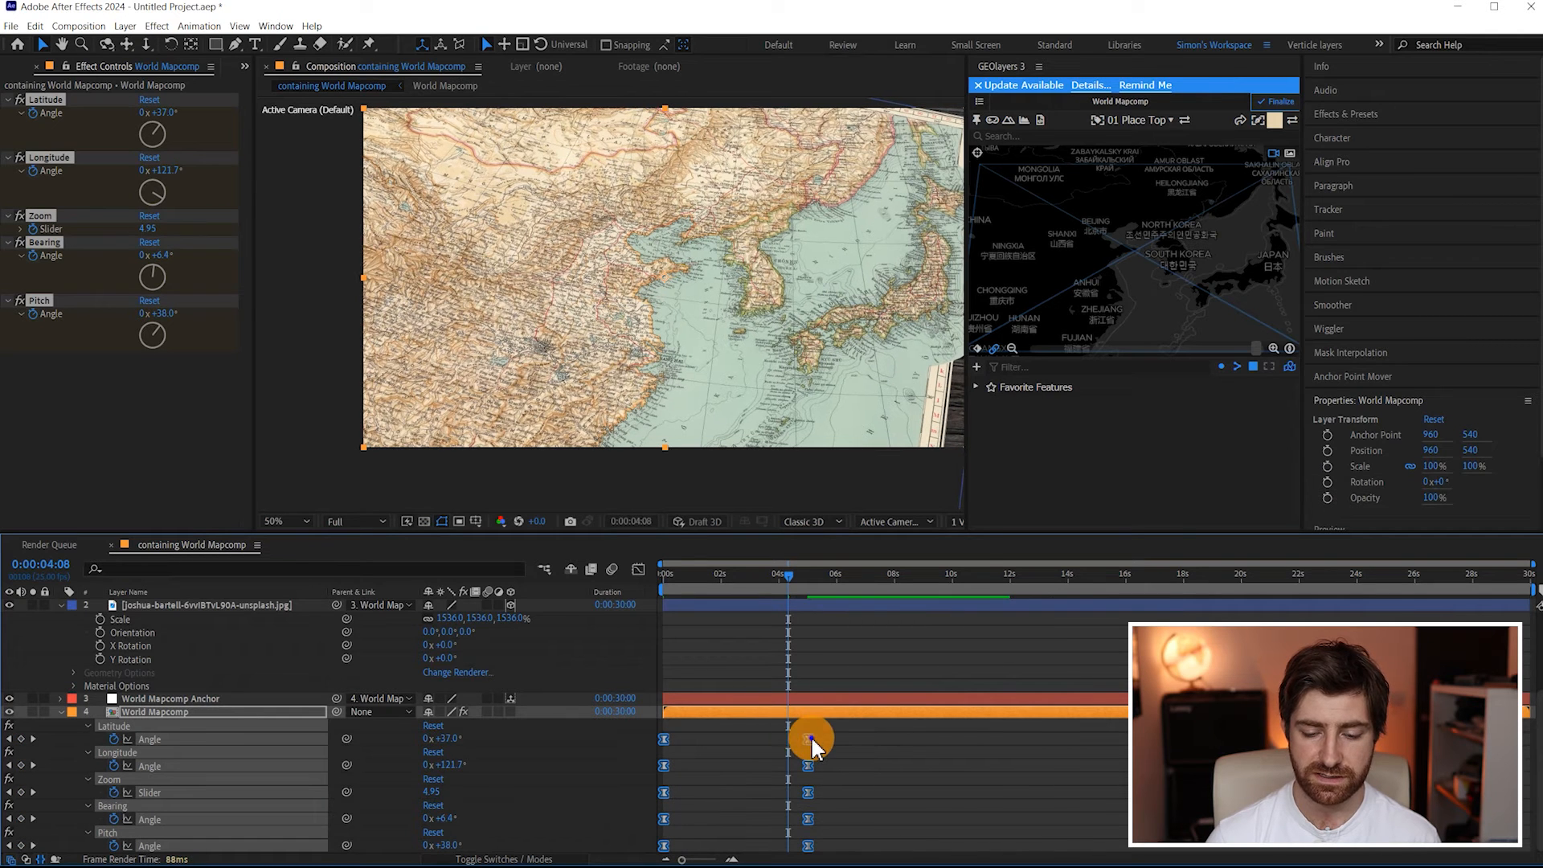
Apply Easy Ease In to the selected World Mapcomp keyframes and preview the camera move from the start
{"action": "right_click", "coordinate": [808, 736]}
{"action": "mouse_move", "coordinate": [932, 728]}
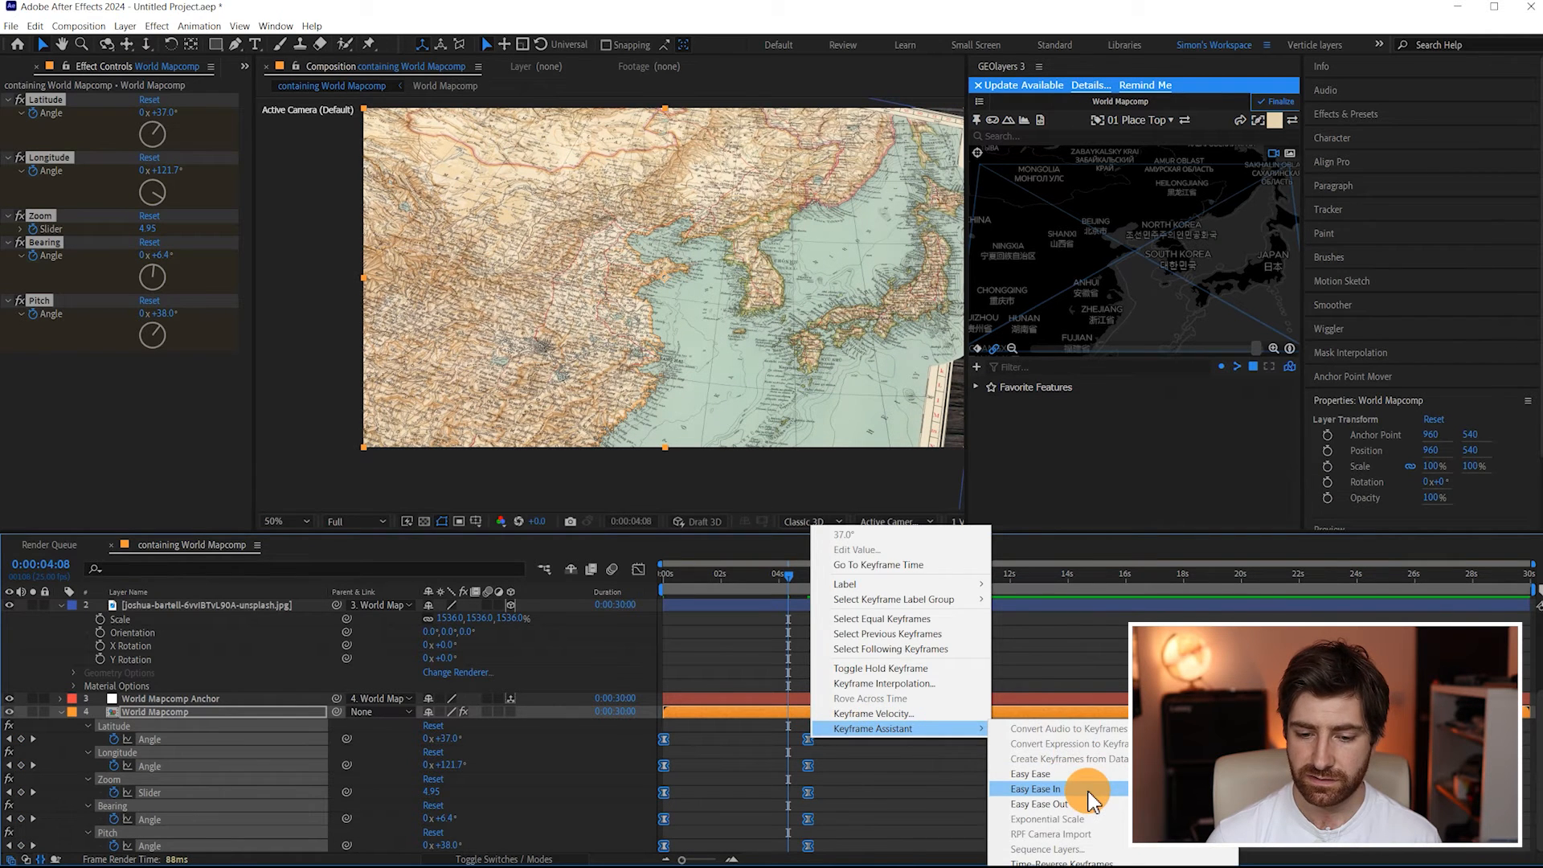
{"action": "left_click", "coordinate": [1044, 789]}
{"action": "left_click_drag", "start_coordinate": [805, 568], "coordinate": [619, 591]}
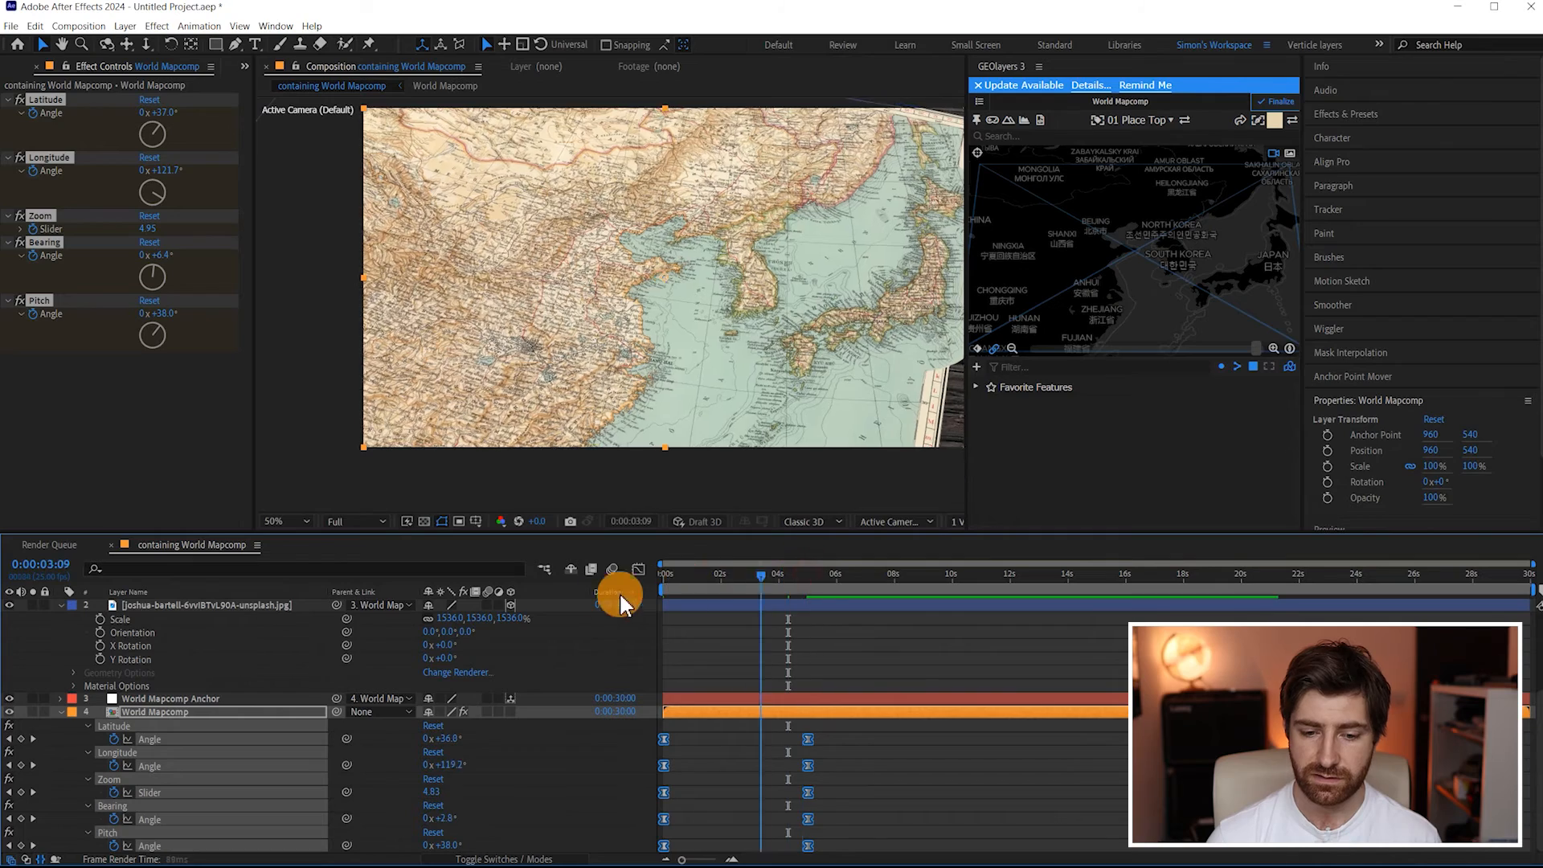
{"action": "key", "text": "space"}
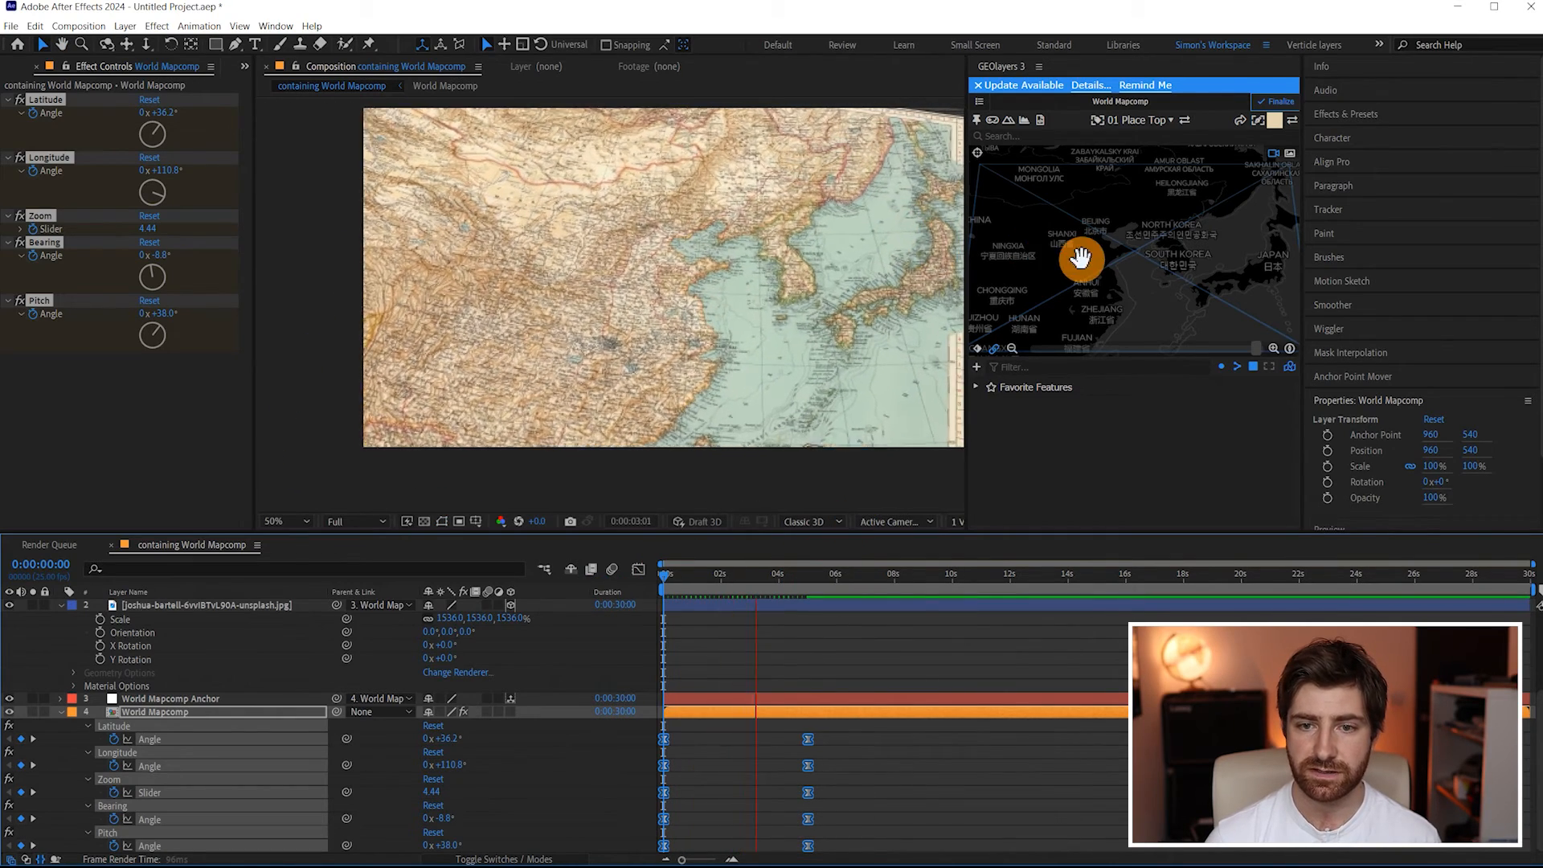
{"action": "key", "text": "space"}
Increase the World Mapcomp pitch at the 5-second keyframe and preview the camera move from the start
{"action": "key", "text": "k"}
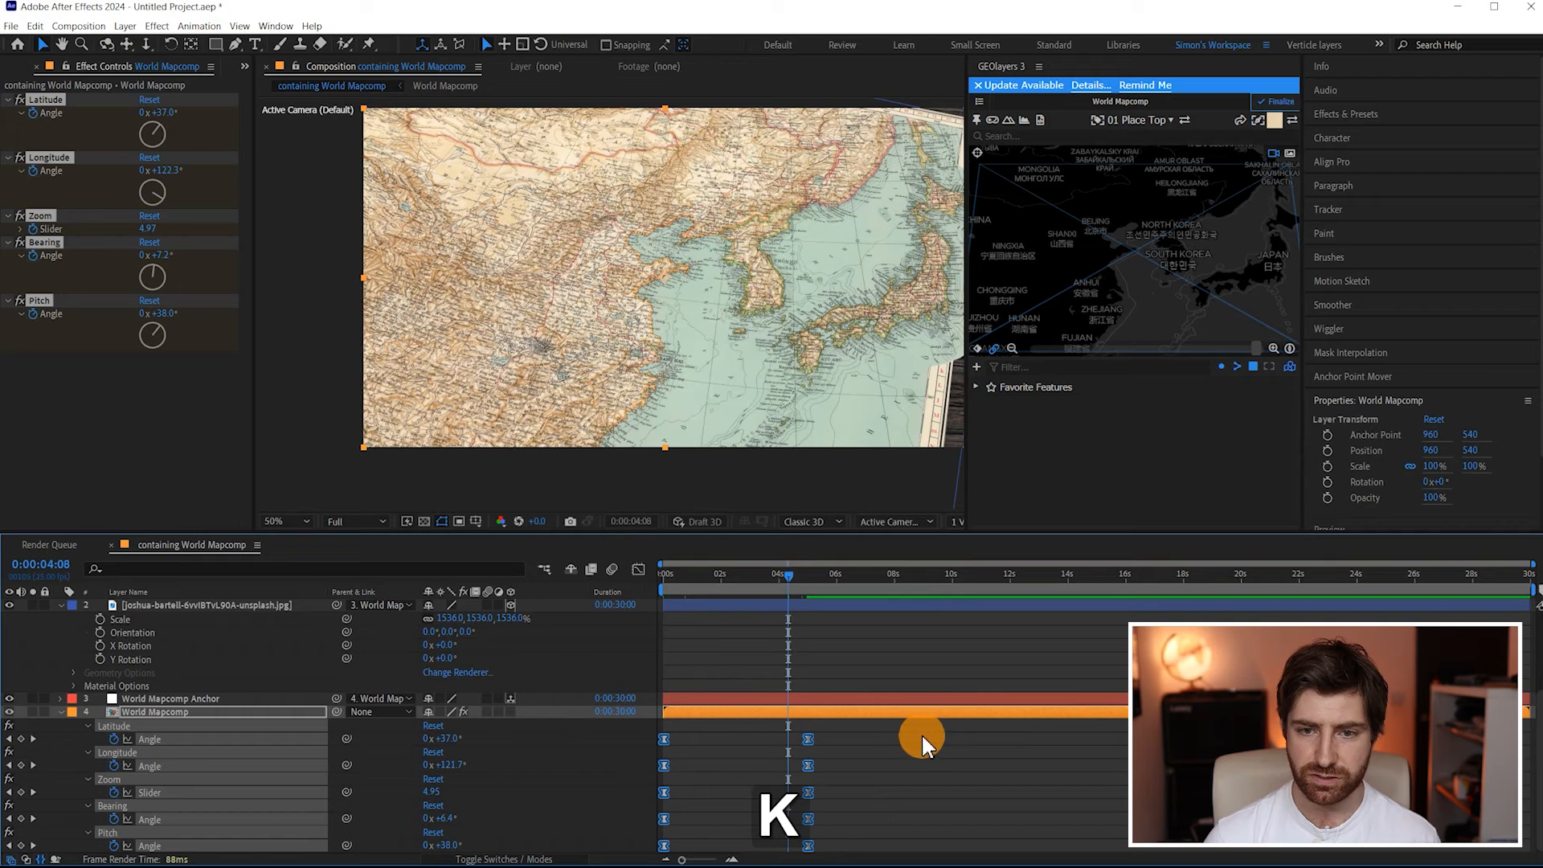
{"action": "left_click", "coordinate": [932, 739]}
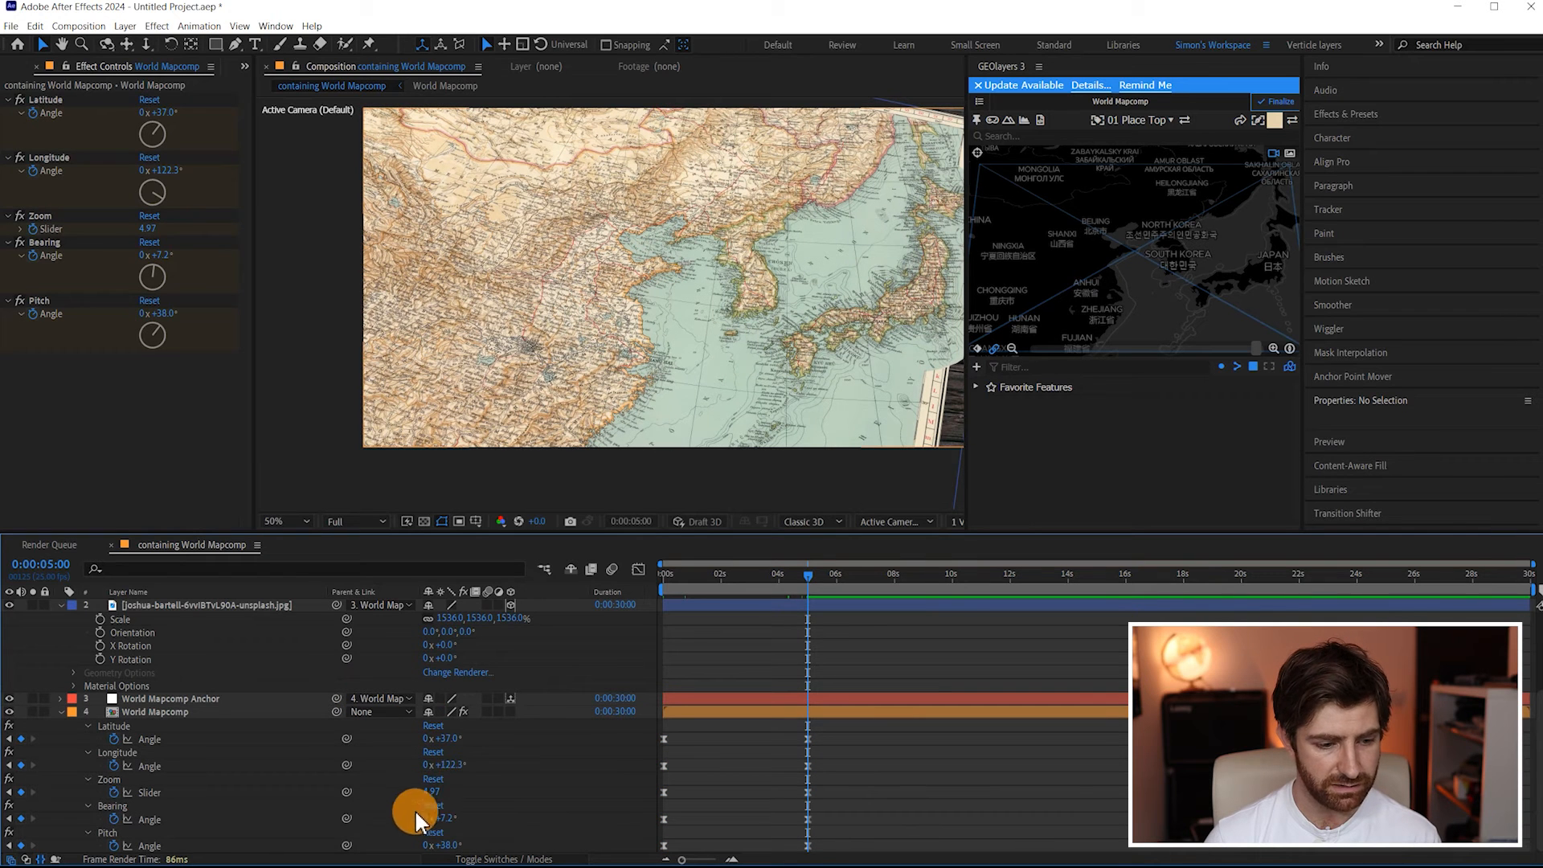
{"action": "left_click_drag", "start_coordinate": [448, 847], "coordinate": [449, 844]}
{"action": "left_click_drag", "start_coordinate": [806, 567], "coordinate": [667, 585]}
{"action": "key", "text": "space"}
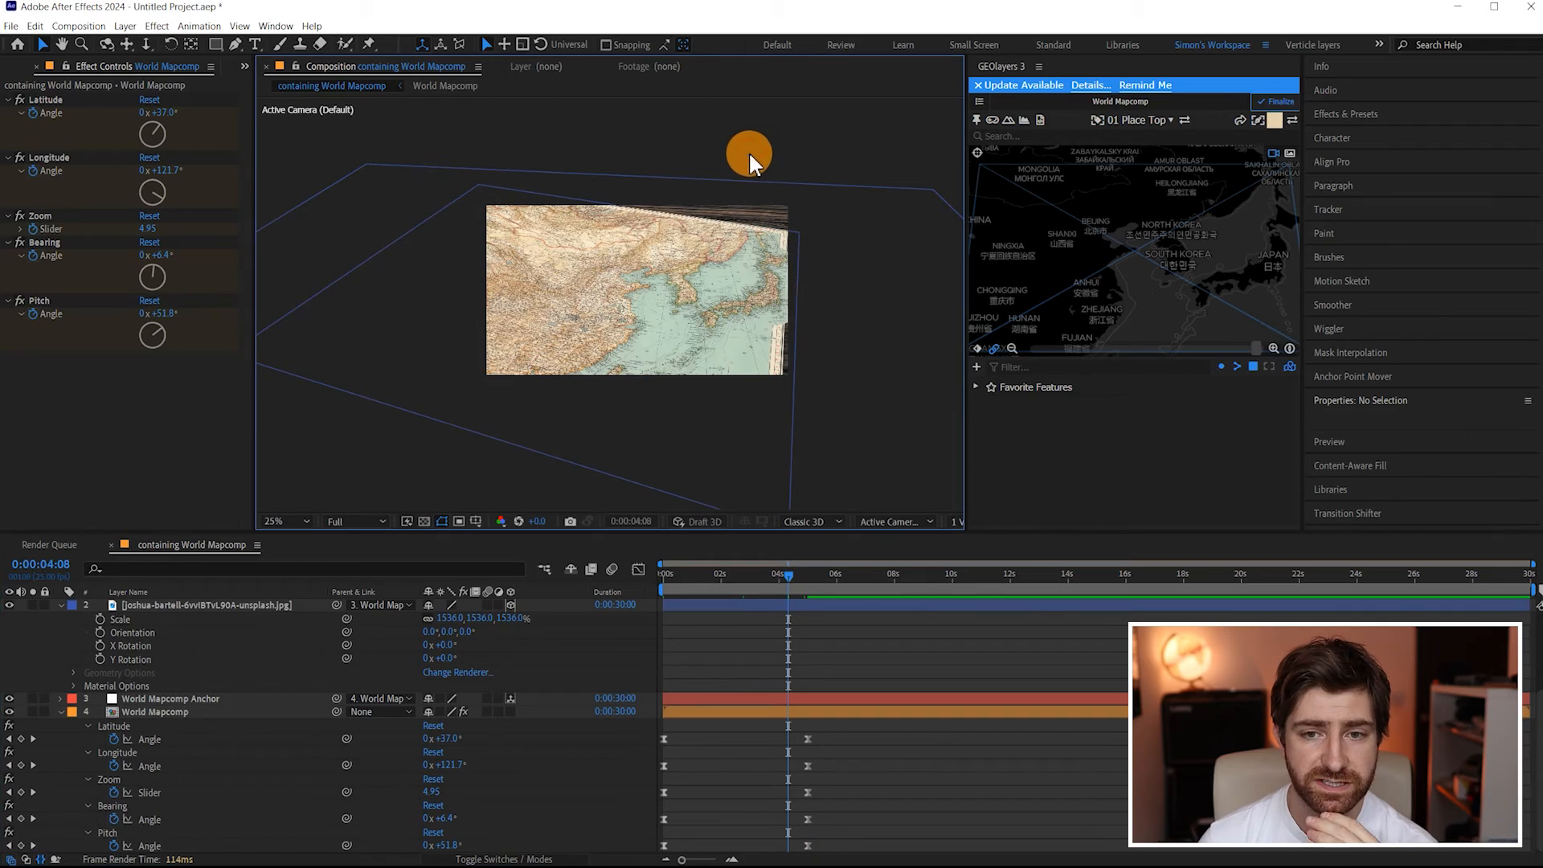
Add a new camera layer to the composition and turn on its Depth of Field
{"action": "right_click", "coordinate": [748, 152]}
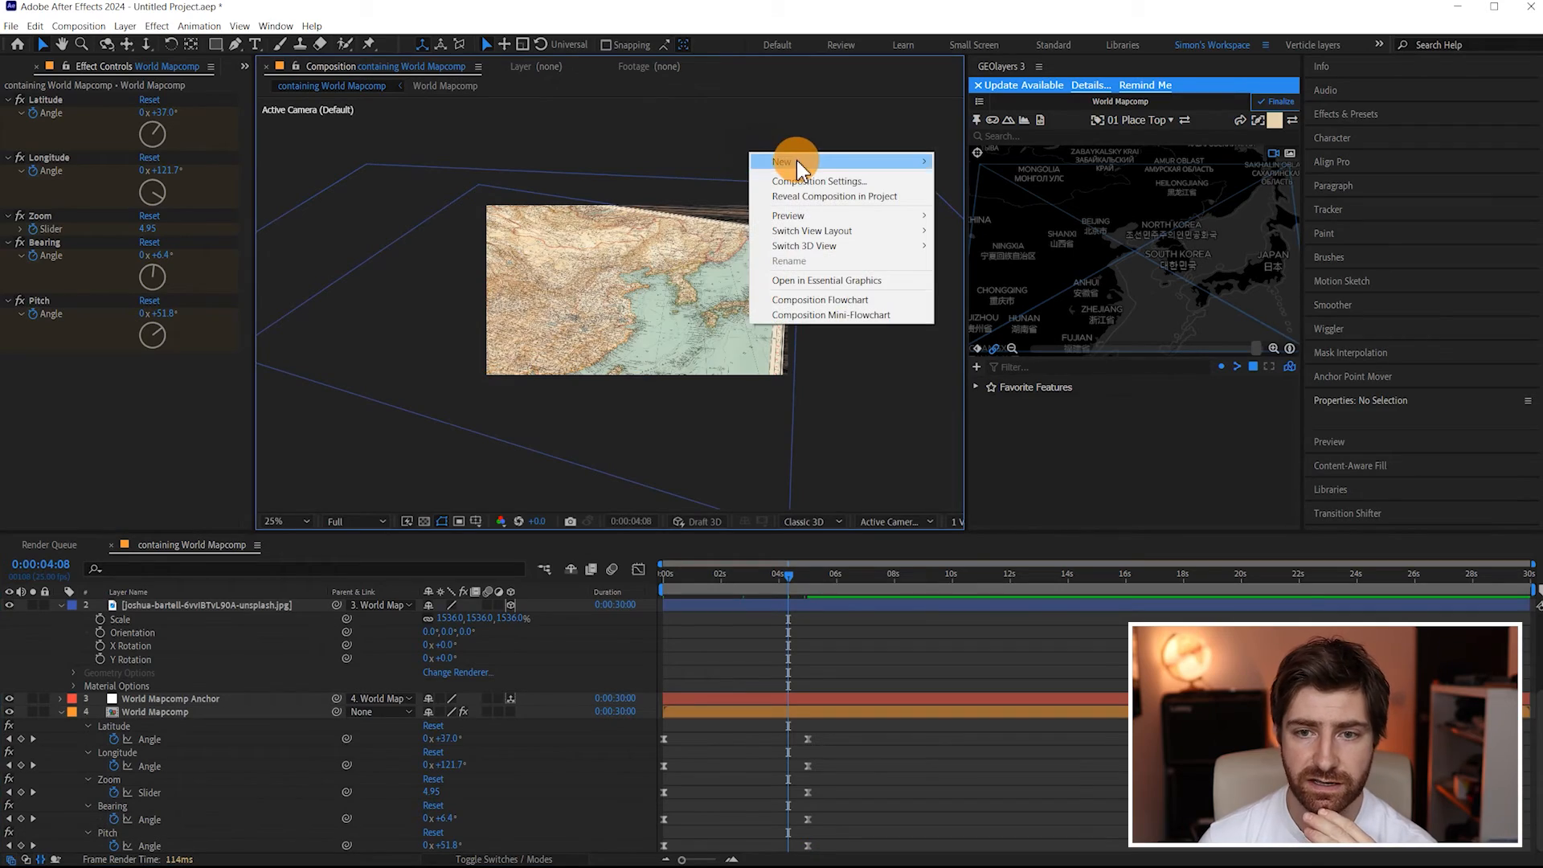
{"action": "mouse_move", "coordinate": [815, 165]}
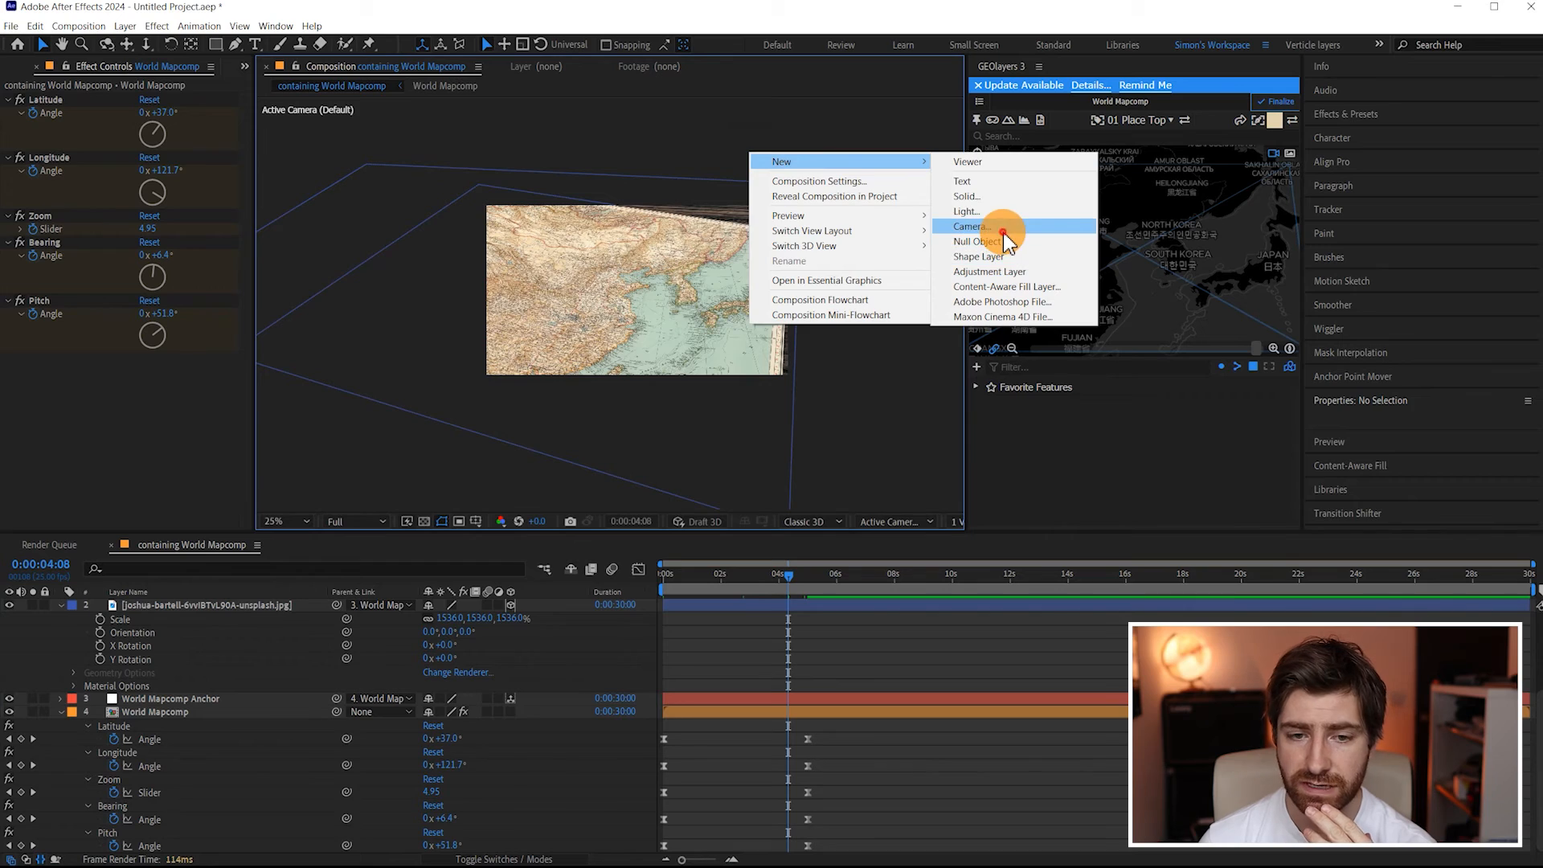
{"action": "left_click", "coordinate": [1004, 231]}
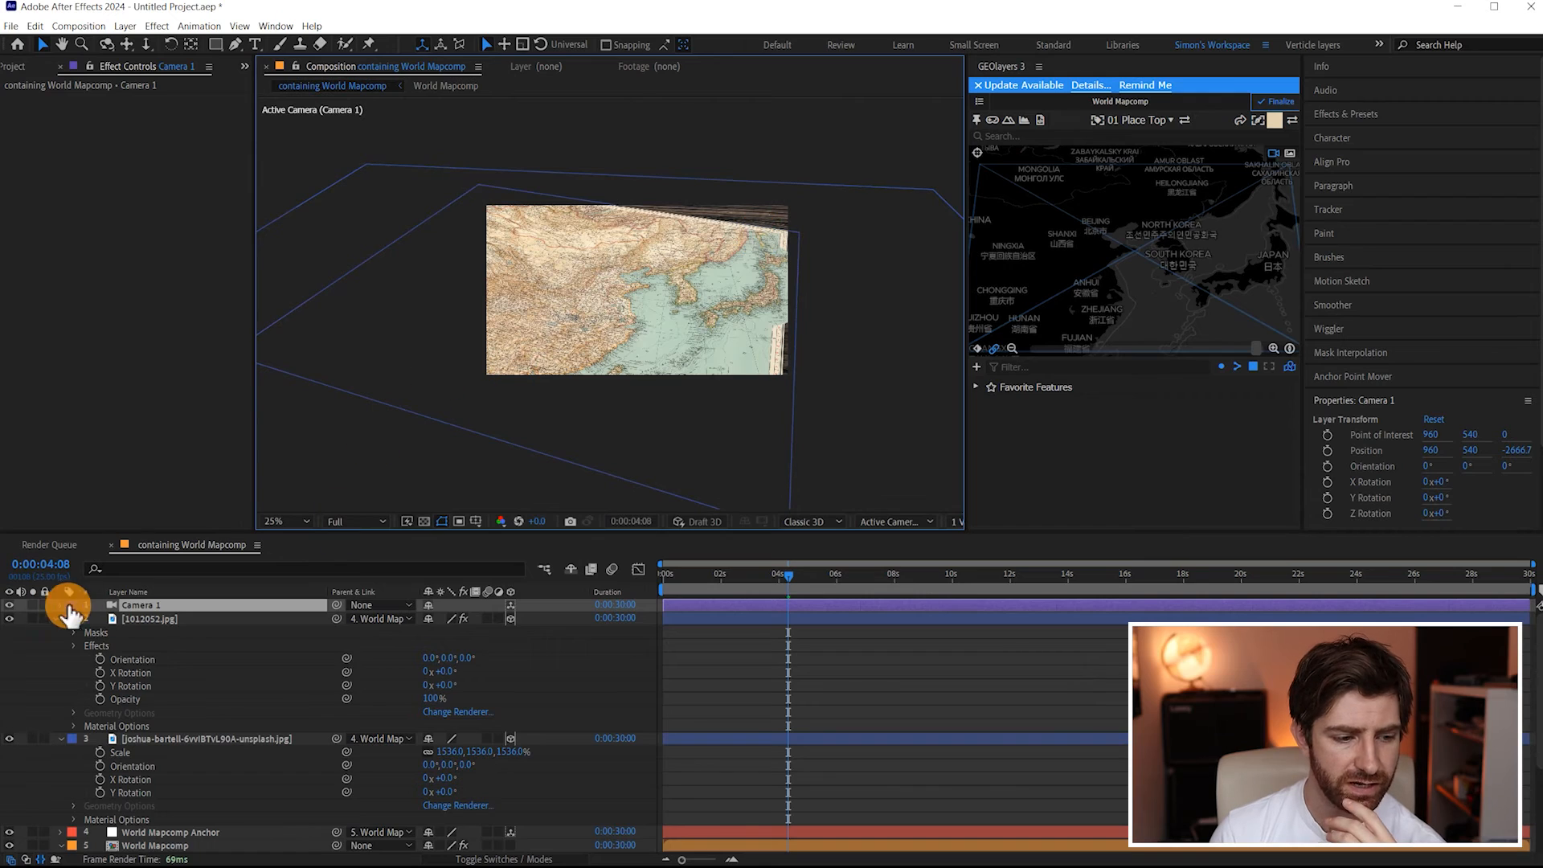
{"action": "left_click", "coordinate": [61, 606]}
{"action": "left_click", "coordinate": [73, 620]}
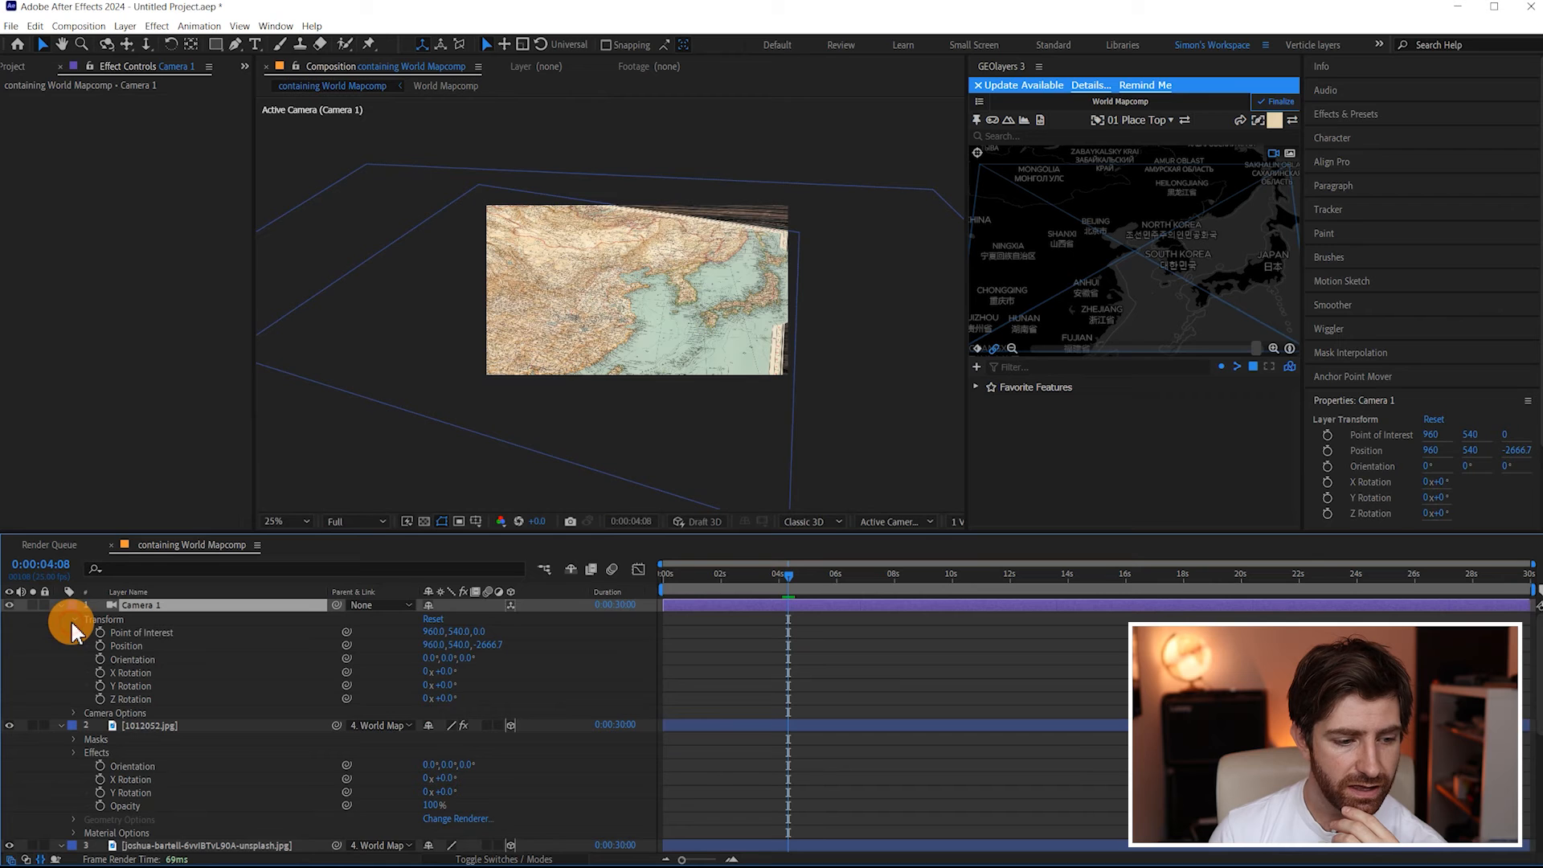
{"action": "left_click", "coordinate": [74, 620]}
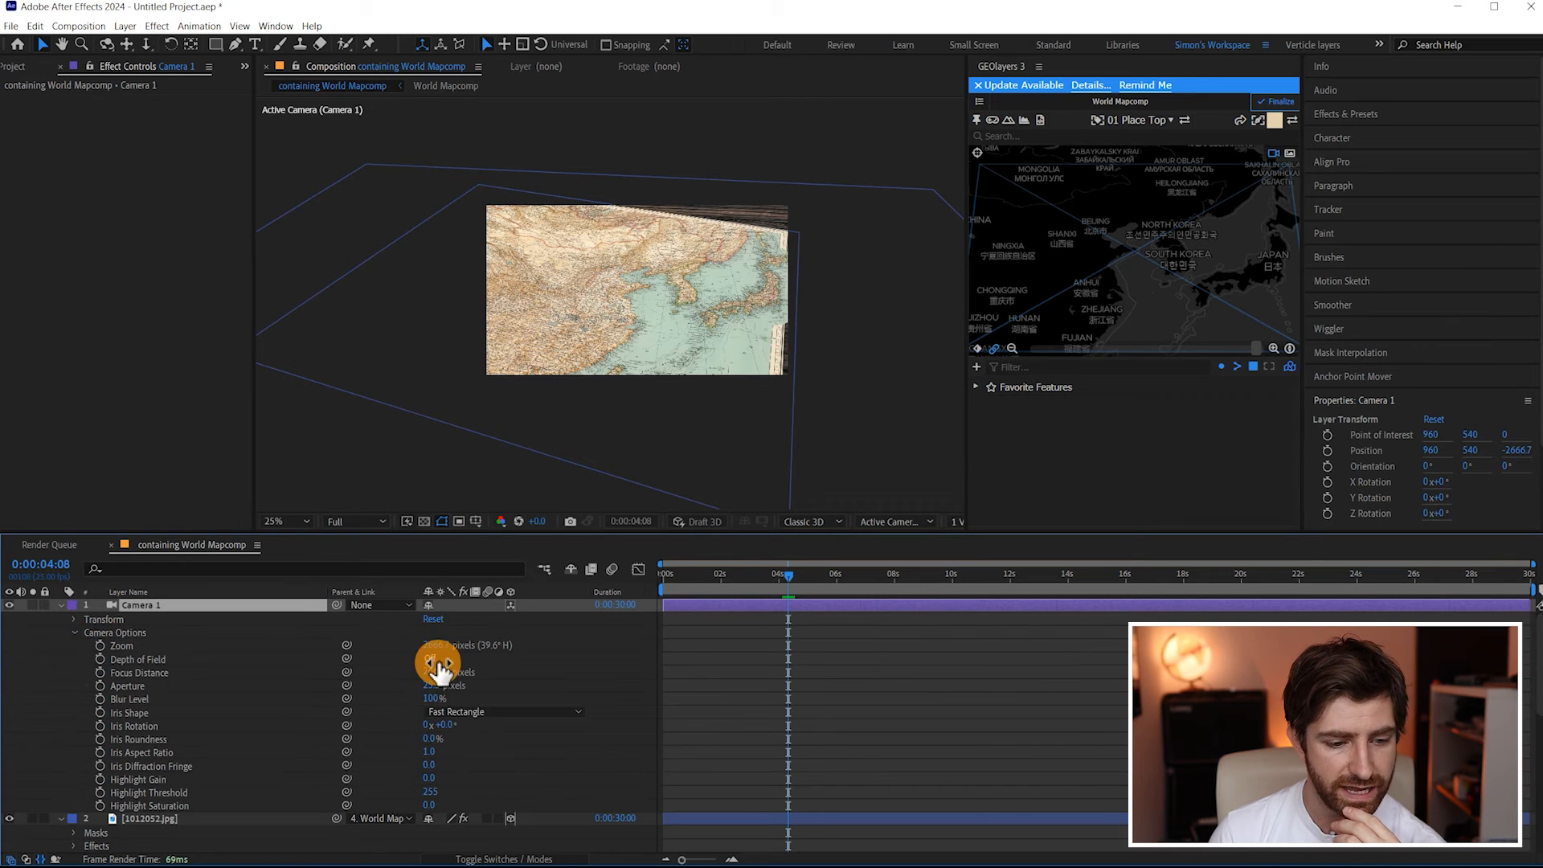
{"action": "left_click", "coordinate": [437, 659]}
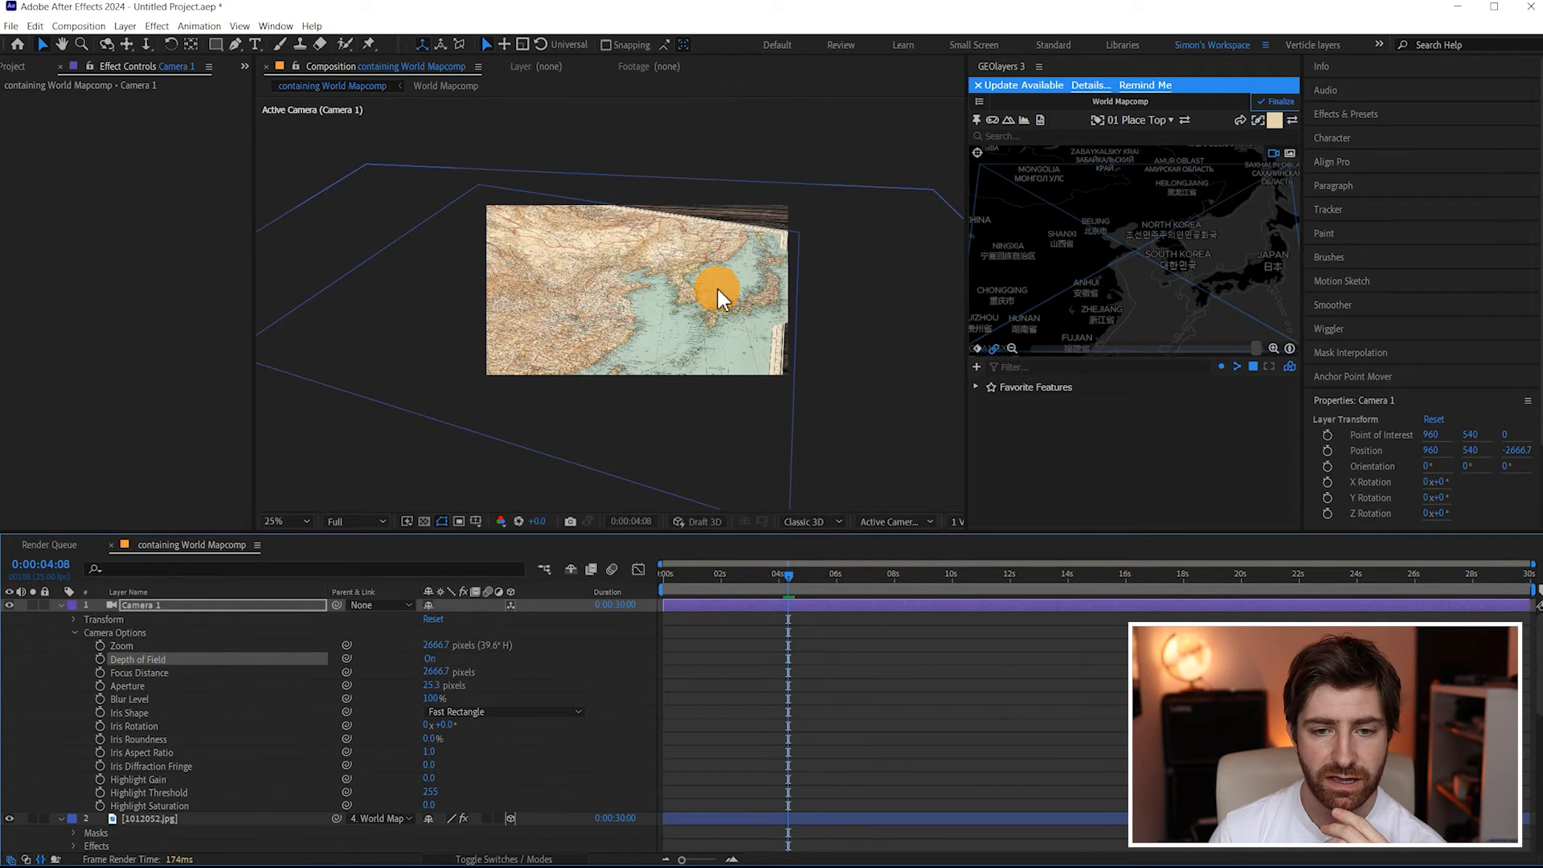
Set Camera 1's Blur Level to 350% and inspect the depth-of-field blur at the map's northeast corner
{"action": "scroll", "coordinate": [718, 297], "scroll_direction": "up", "scroll_amount": 2}
{"action": "left_click_drag", "start_coordinate": [744, 239], "coordinate": [654, 292]}
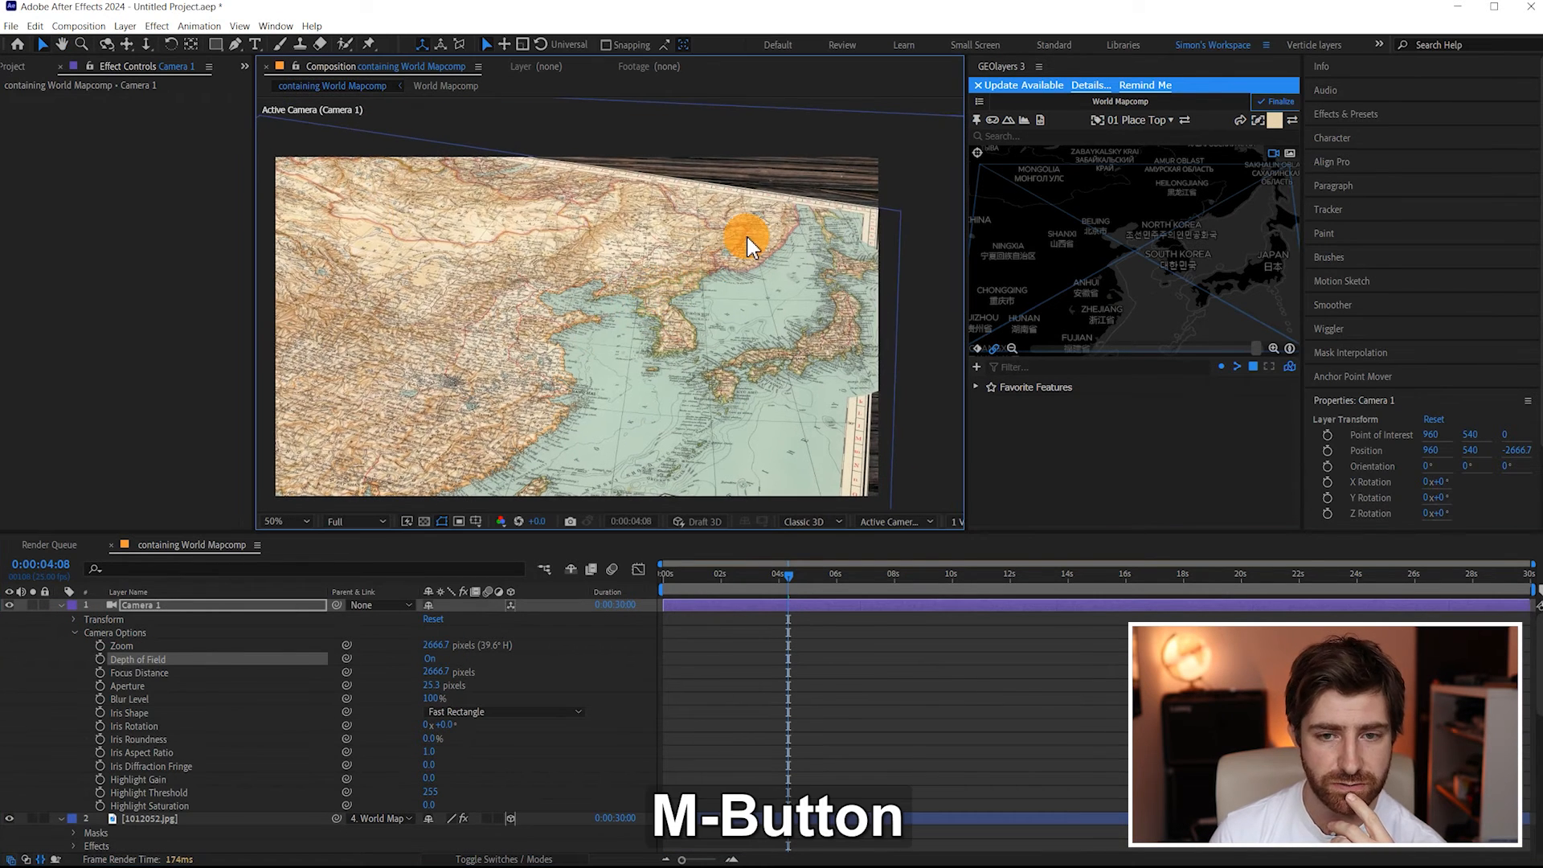
{"action": "scroll", "coordinate": [748, 234], "scroll_direction": "up", "scroll_amount": 2}
{"action": "scroll", "coordinate": [710, 255], "scroll_direction": "down", "scroll_amount": 2}
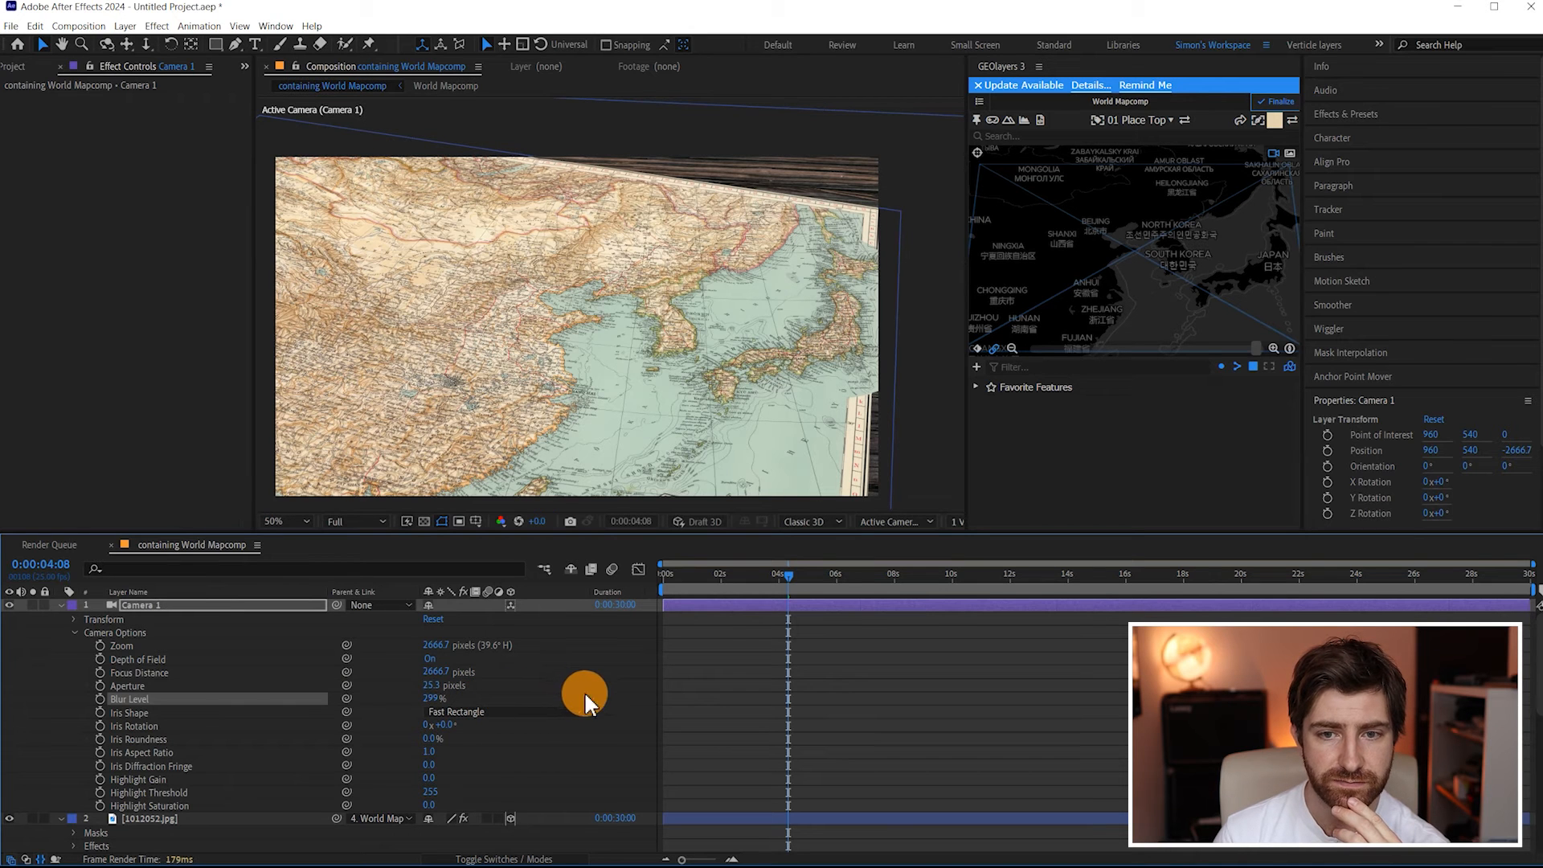
{"action": "scroll", "coordinate": [740, 196], "scroll_direction": "up", "scroll_amount": 2}
{"action": "left_click_drag", "start_coordinate": [737, 212], "coordinate": [606, 339]}
{"action": "scroll", "coordinate": [606, 318], "scroll_direction": "up", "scroll_amount": 1}
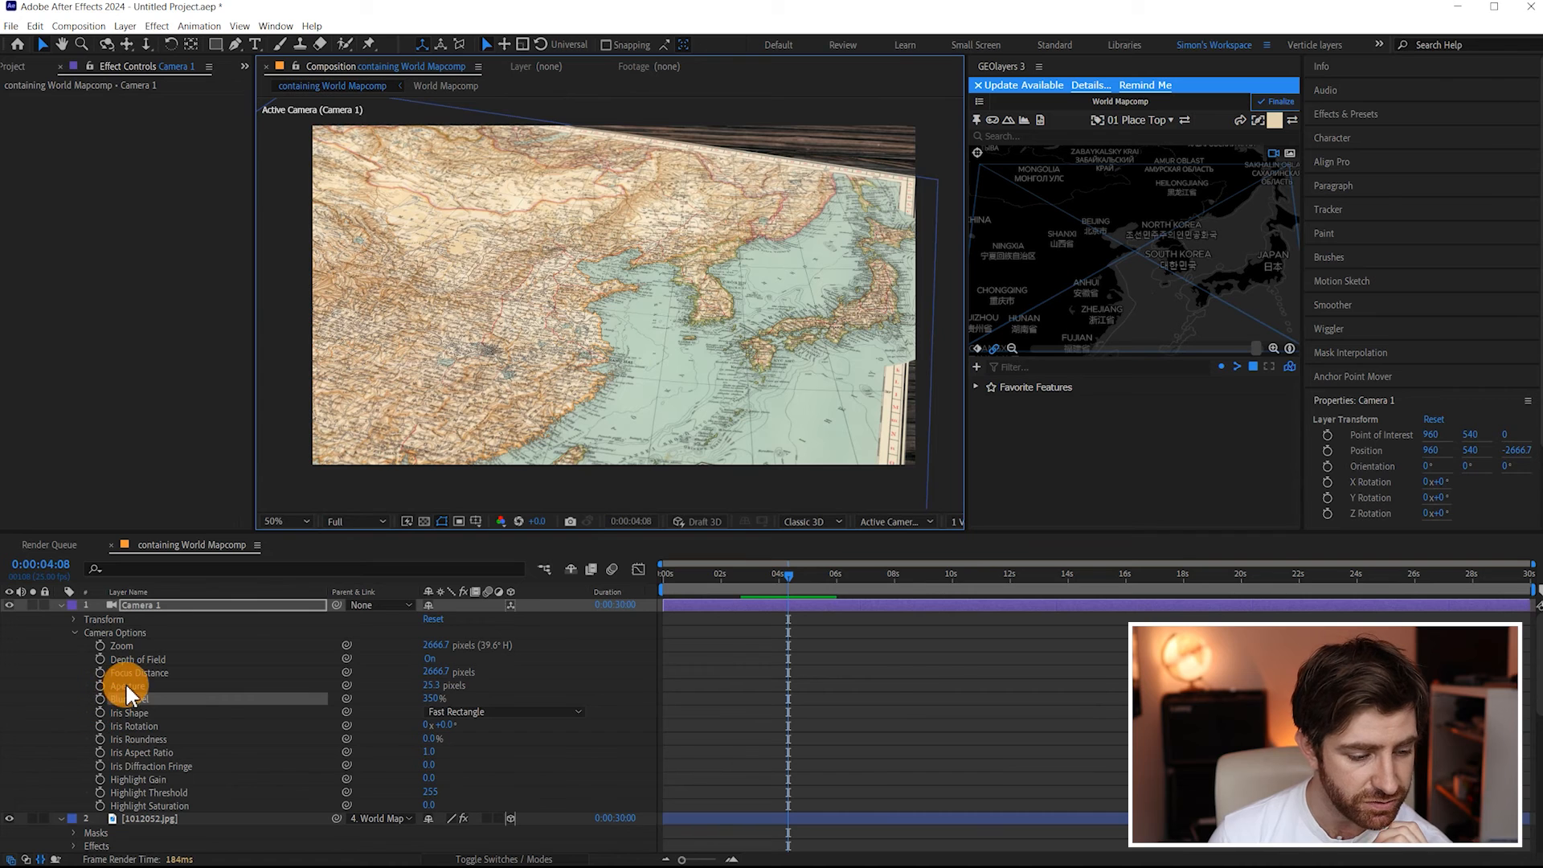
Keyframe Camera 1's Focus Distance at 0:00:04:08, try a greater distance while watching Korea, and undo that change
{"action": "left_click", "coordinate": [101, 673]}
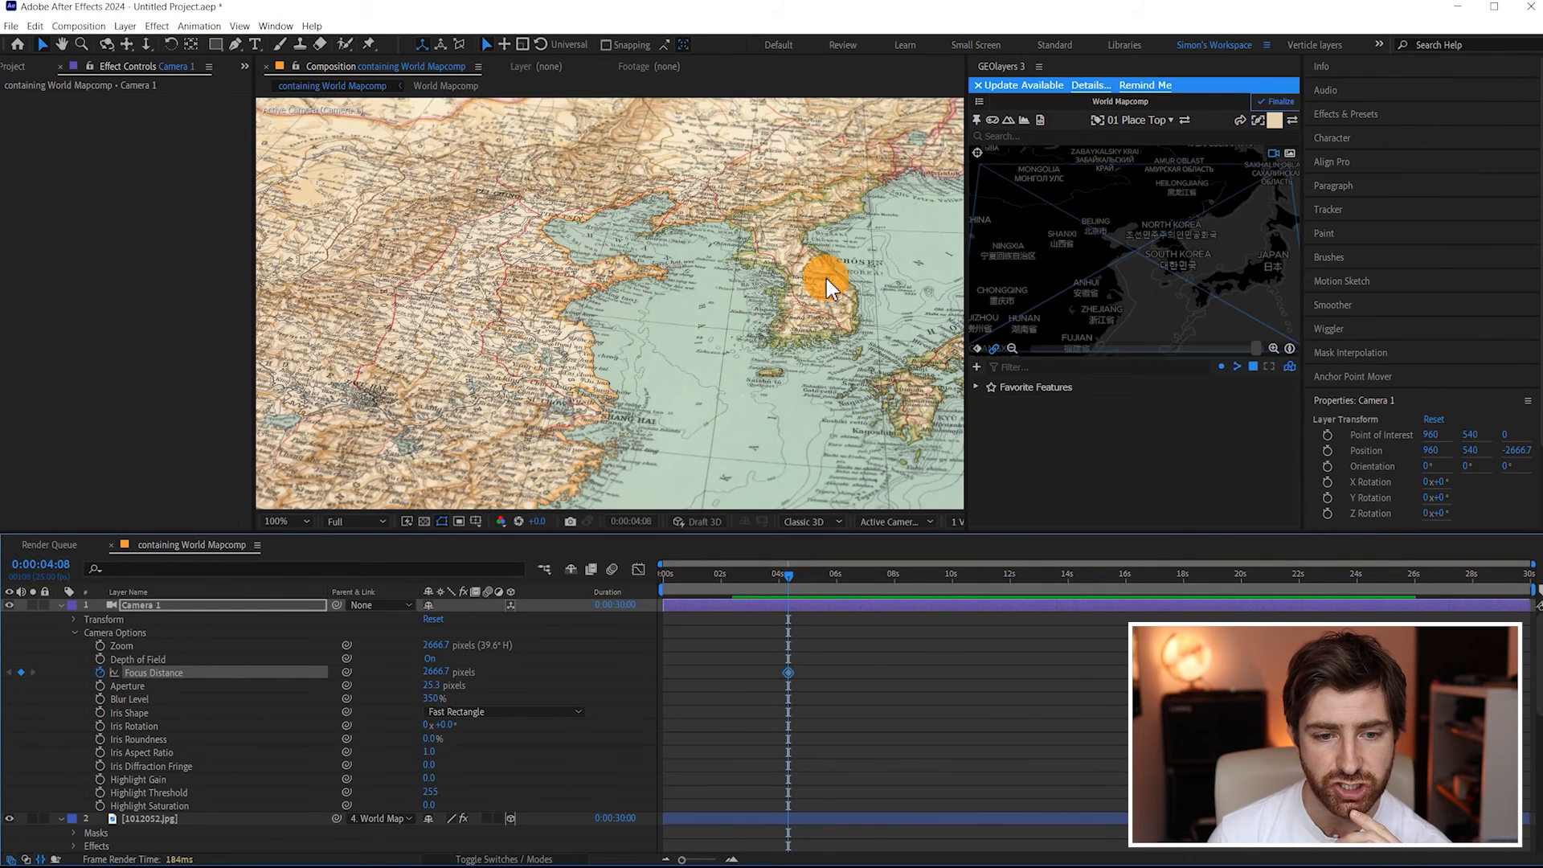
{"action": "scroll", "coordinate": [711, 377], "scroll_direction": "down", "scroll_amount": 2}
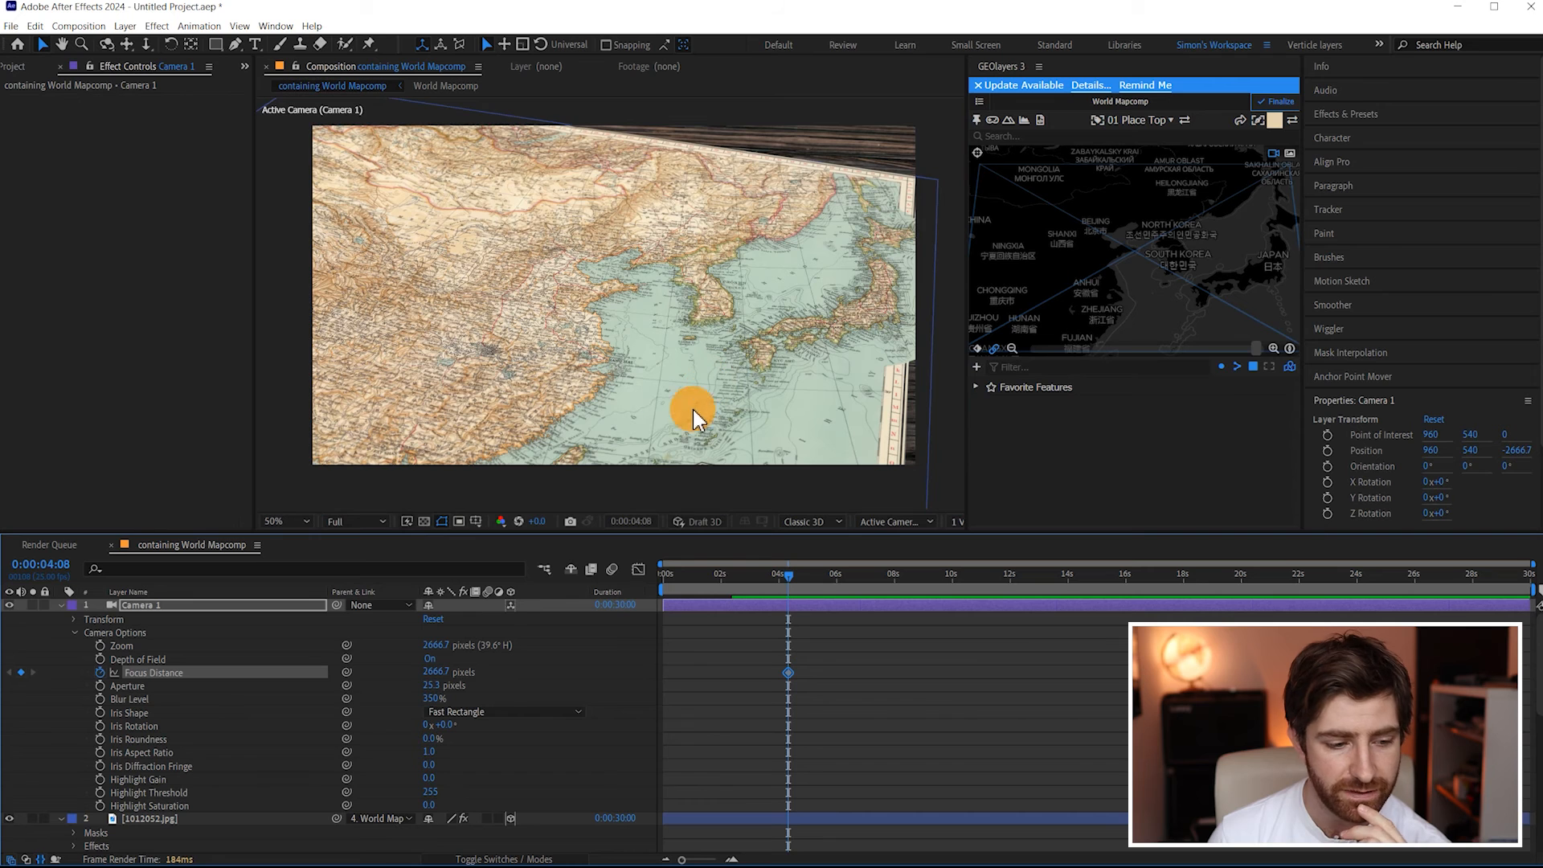
{"action": "scroll", "coordinate": [669, 394], "scroll_direction": "up", "scroll_amount": 1}
{"action": "left_click_drag", "start_coordinate": [702, 302], "coordinate": [652, 386]}
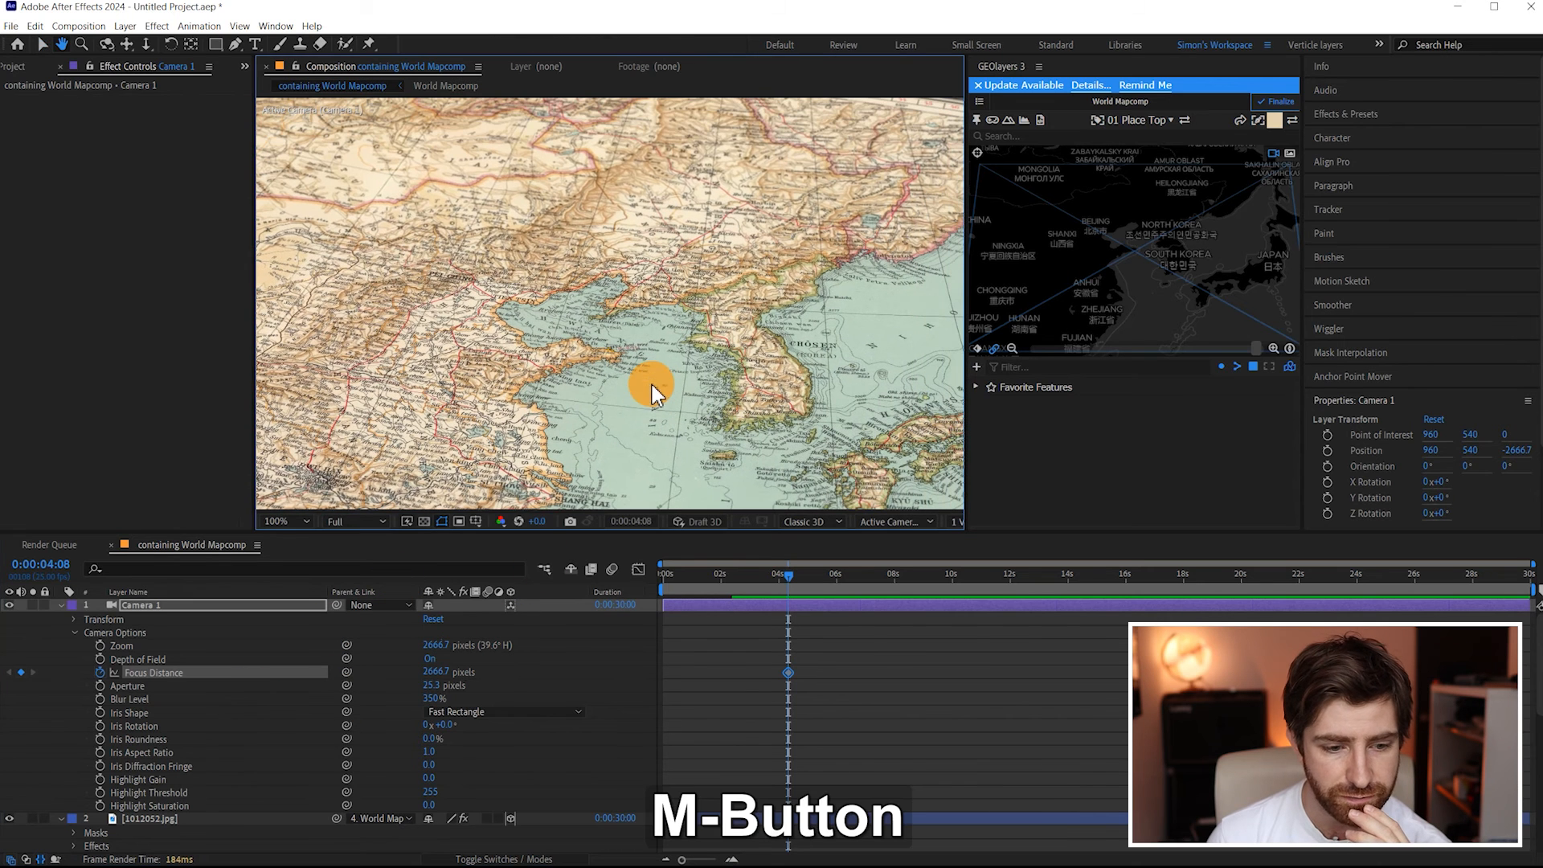
{"action": "left_click_drag", "start_coordinate": [438, 679], "coordinate": [566, 667]}
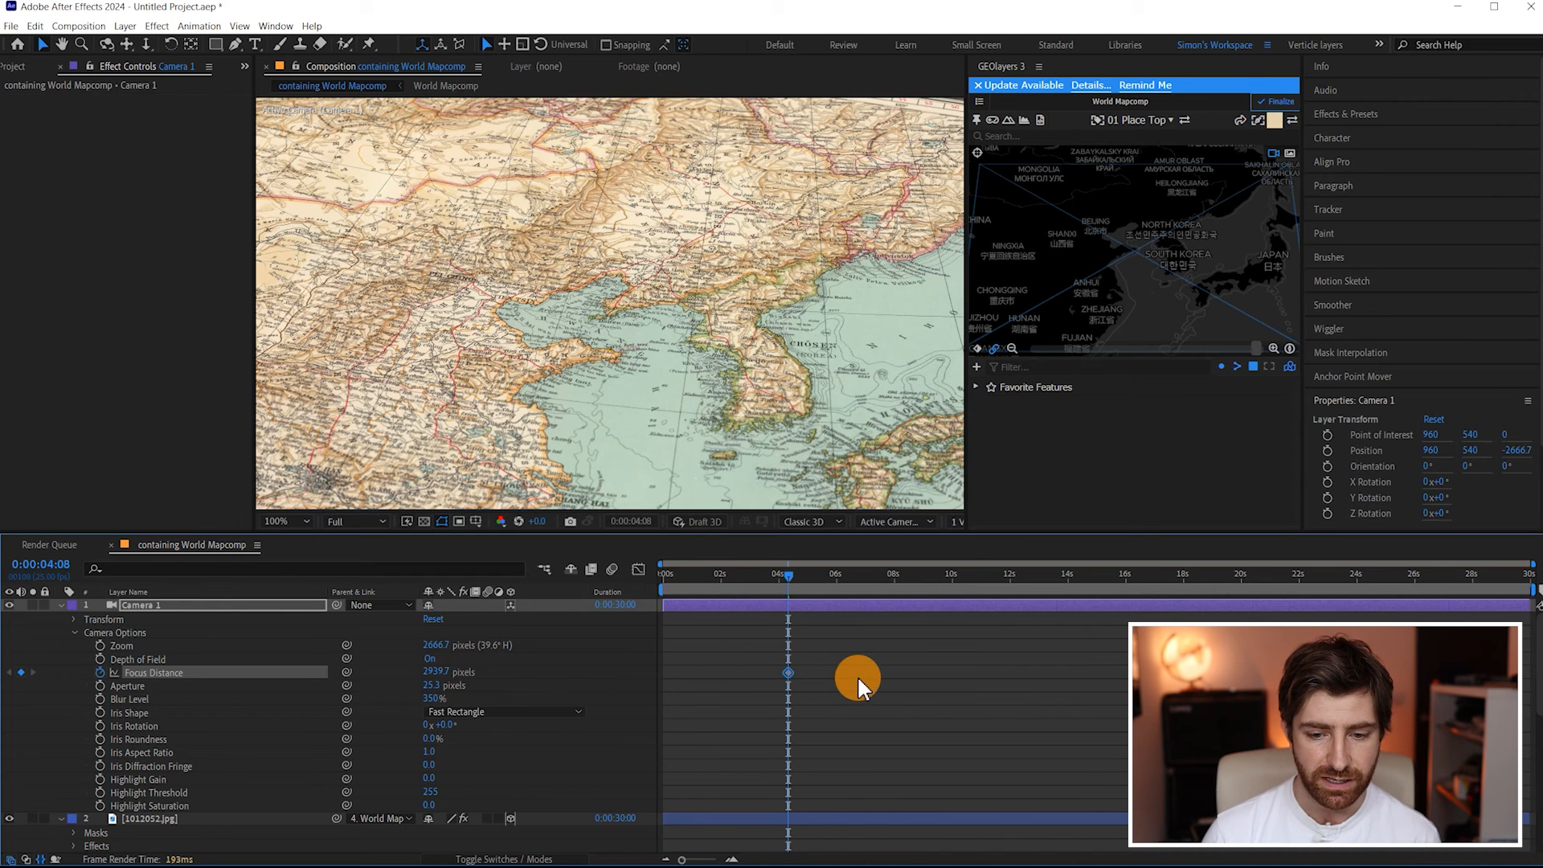
{"action": "key", "text": "ctrl+z"}
At 0:00:06:09, keyframe Camera 1's Focus Distance at about 2918.7 pixels
{"action": "left_click_drag", "start_coordinate": [808, 576], "coordinate": [846, 585]}
{"action": "scroll", "coordinate": [875, 647], "scroll_direction": "down", "scroll_amount": 8}
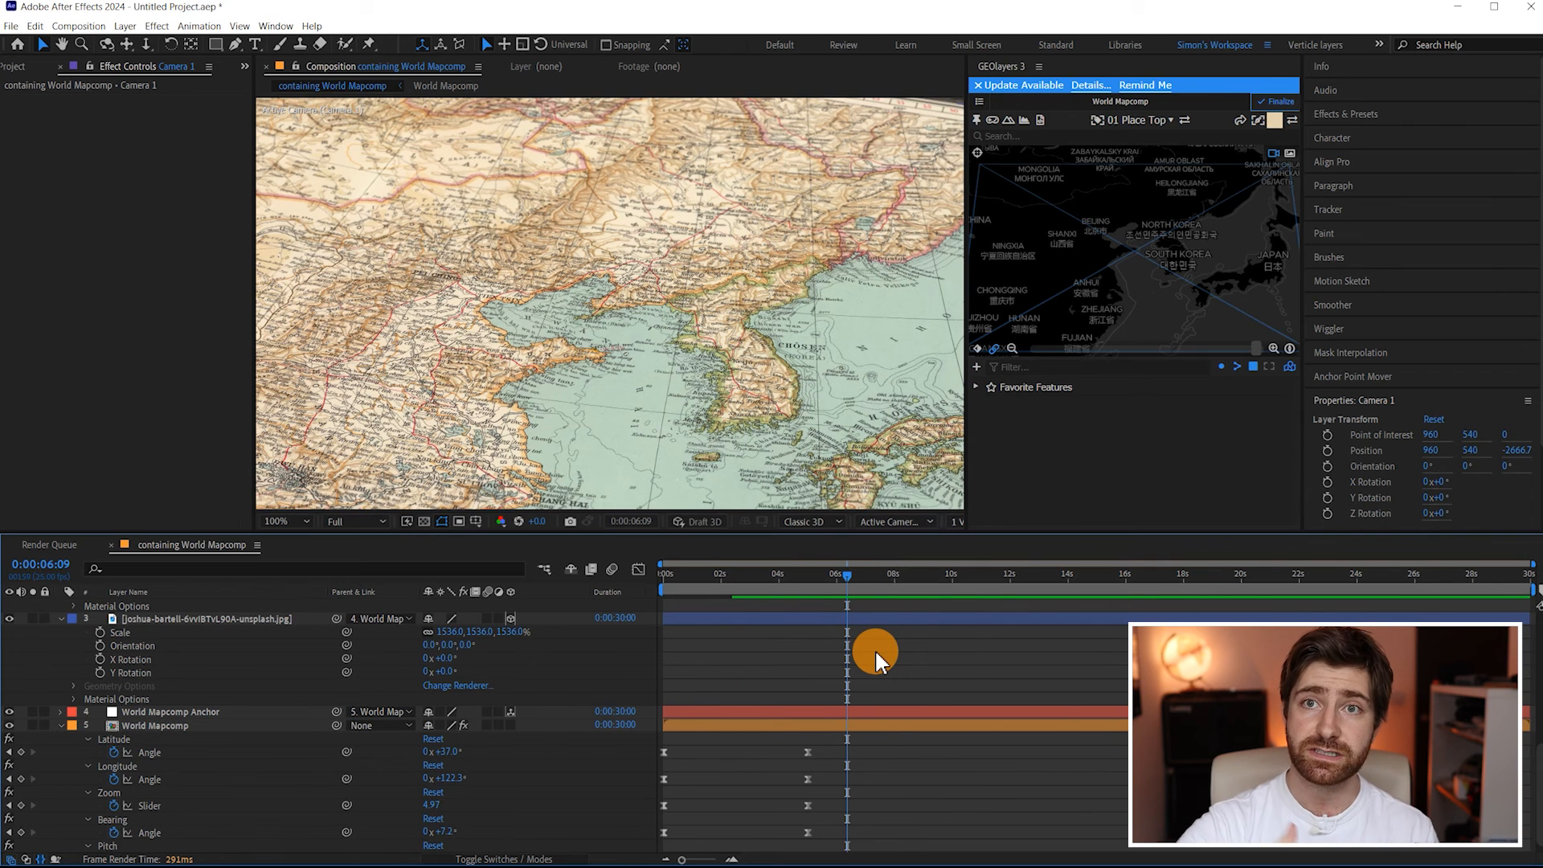
{"action": "scroll", "coordinate": [874, 649], "scroll_direction": "up", "scroll_amount": 8}
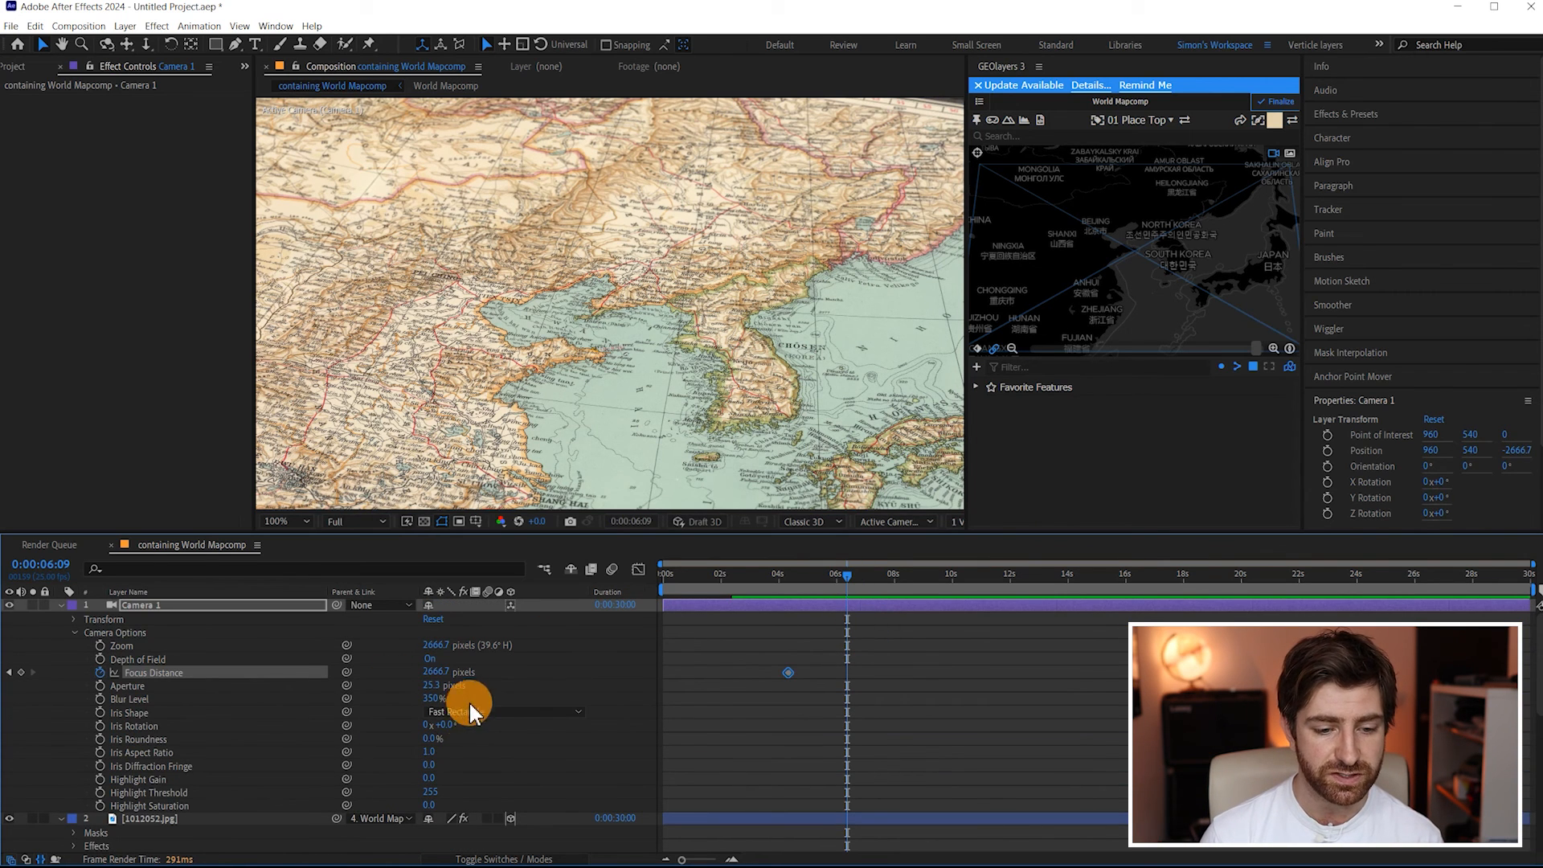
{"action": "left_click_drag", "start_coordinate": [450, 673], "coordinate": [607, 662]}
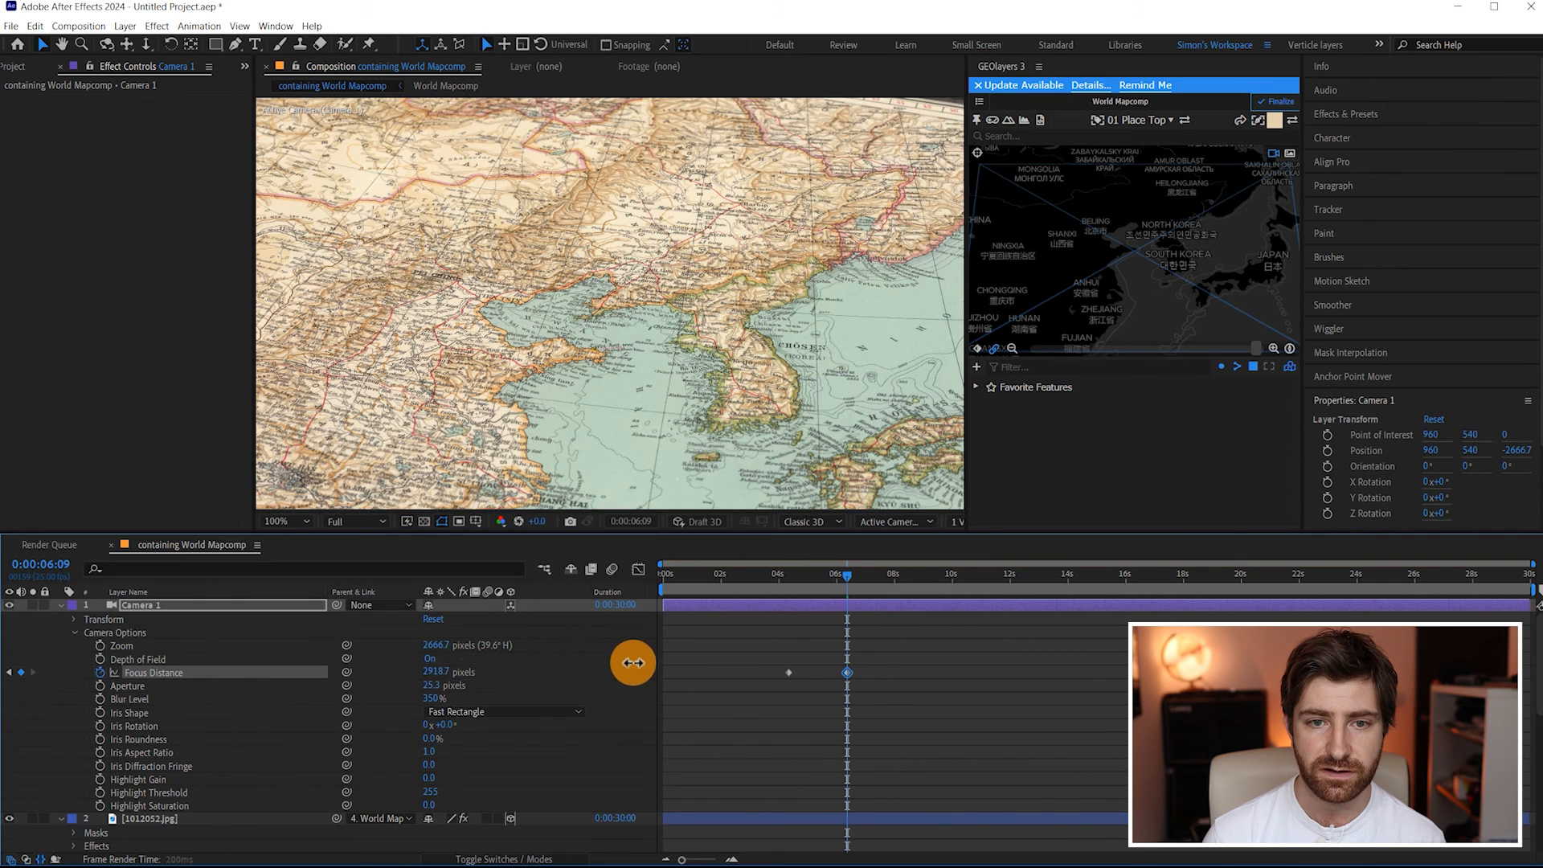
Return to the start of the composition with the whole frame in view to review the focus animation
{"action": "left_click_drag", "start_coordinate": [804, 592], "coordinate": [407, 592]}
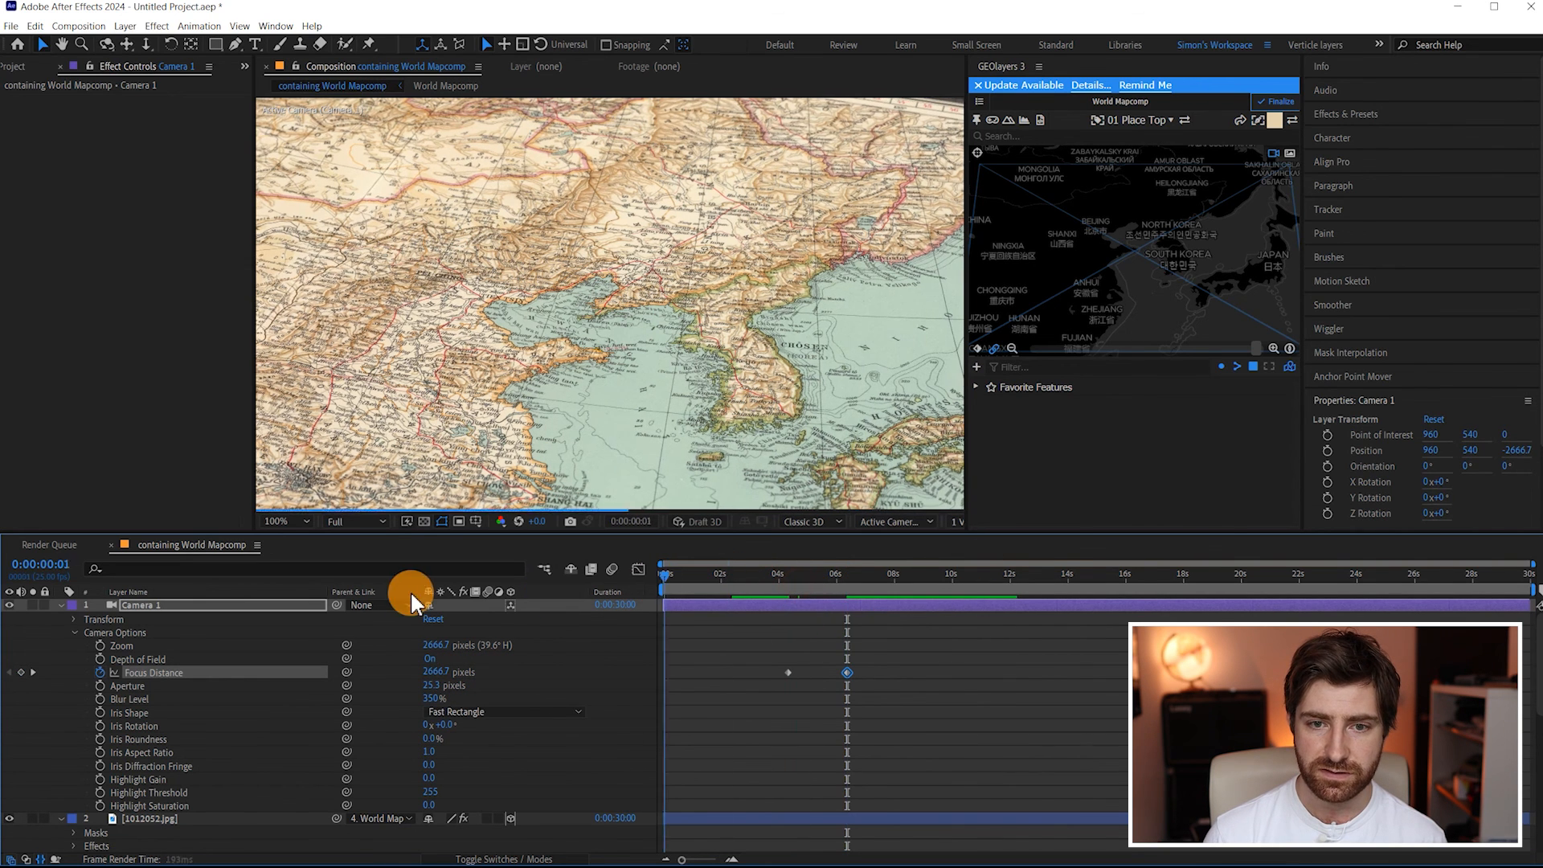
{"action": "scroll", "coordinate": [689, 335], "scroll_direction": "down", "scroll_amount": 2}
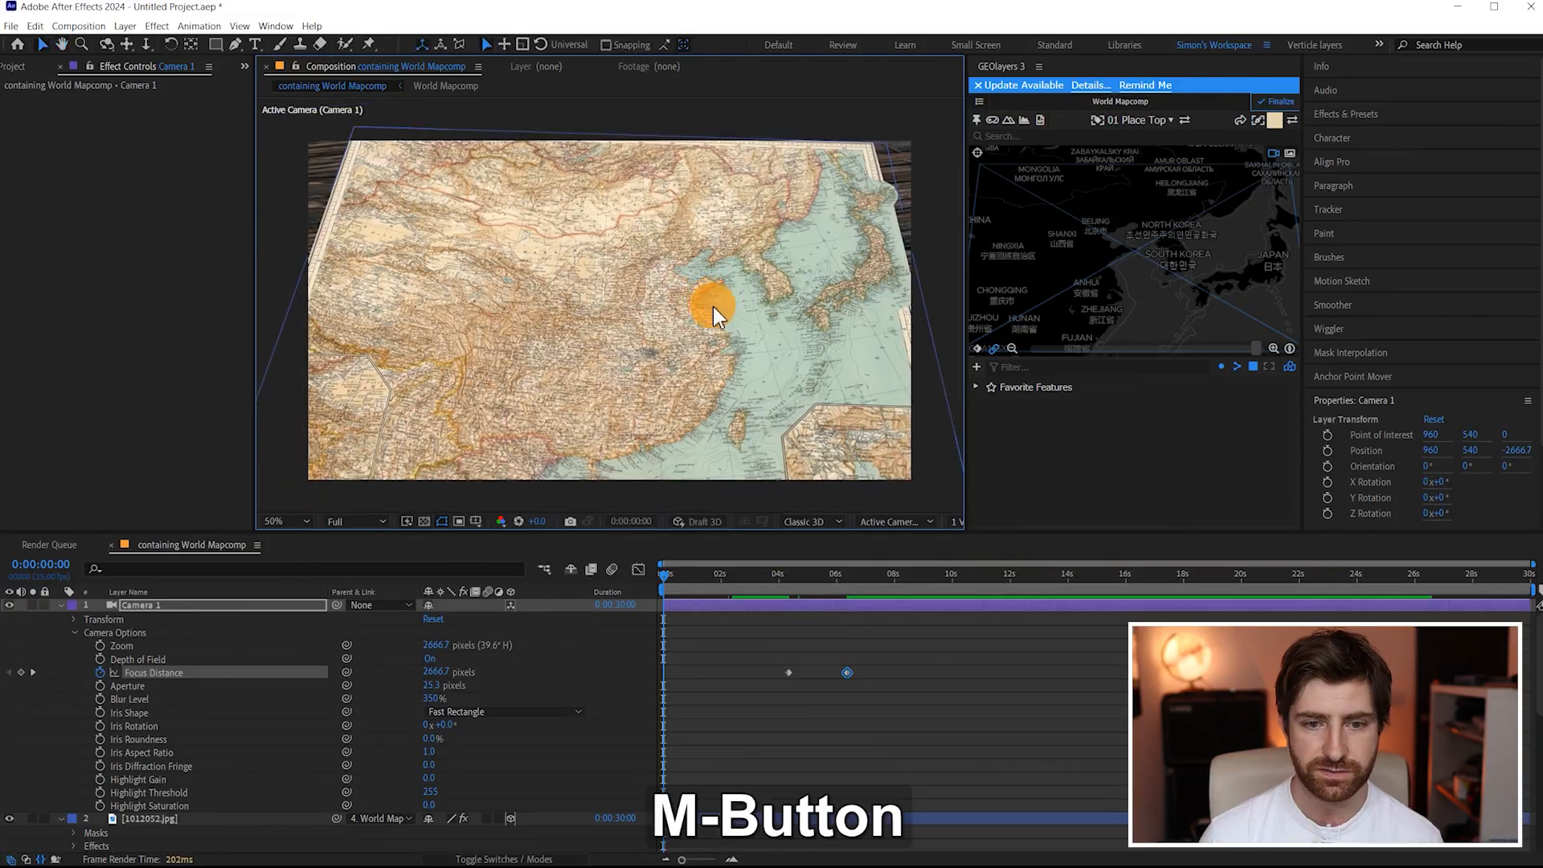